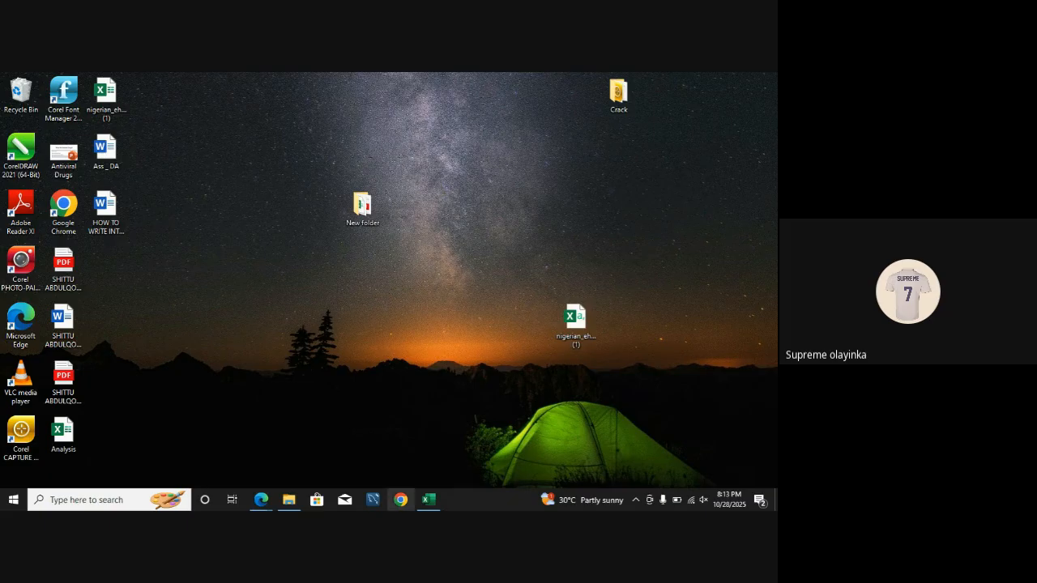
Step: Switch to Excel, create a new blank workbook and keep the Home commands displayed
left_click(435, 505)
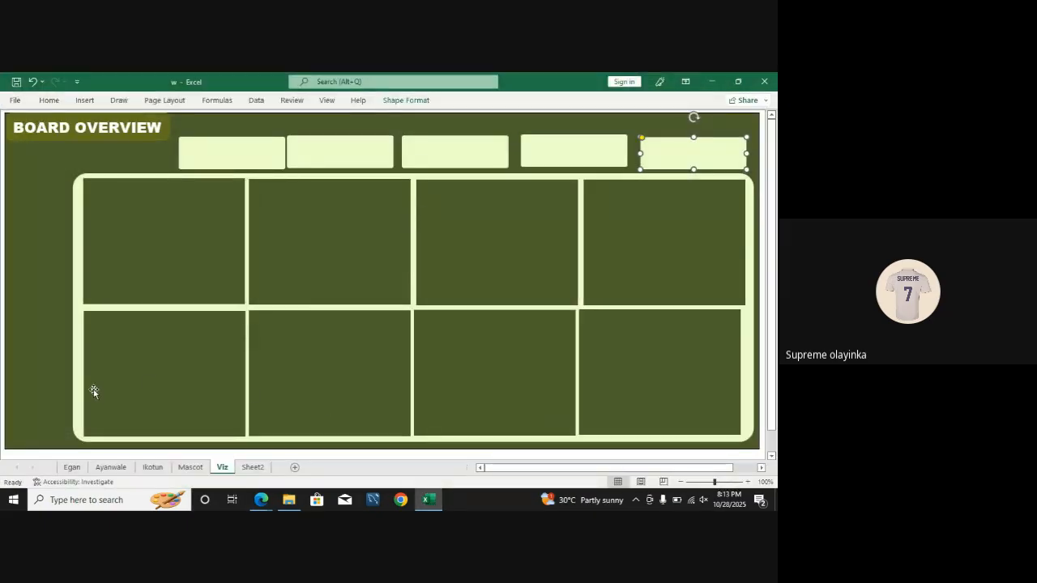
key("ctrl+n")
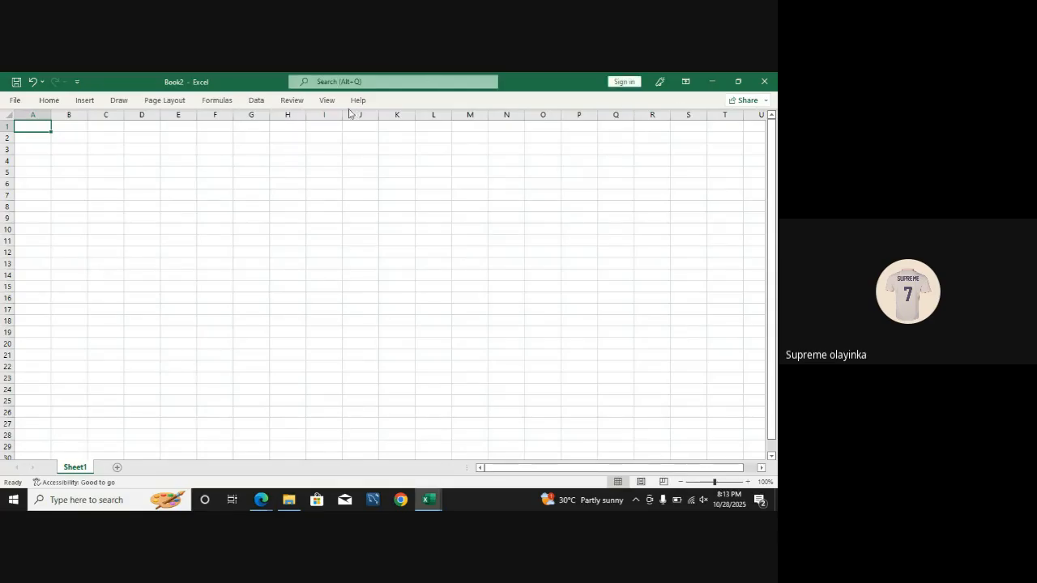
double_click(41, 106)
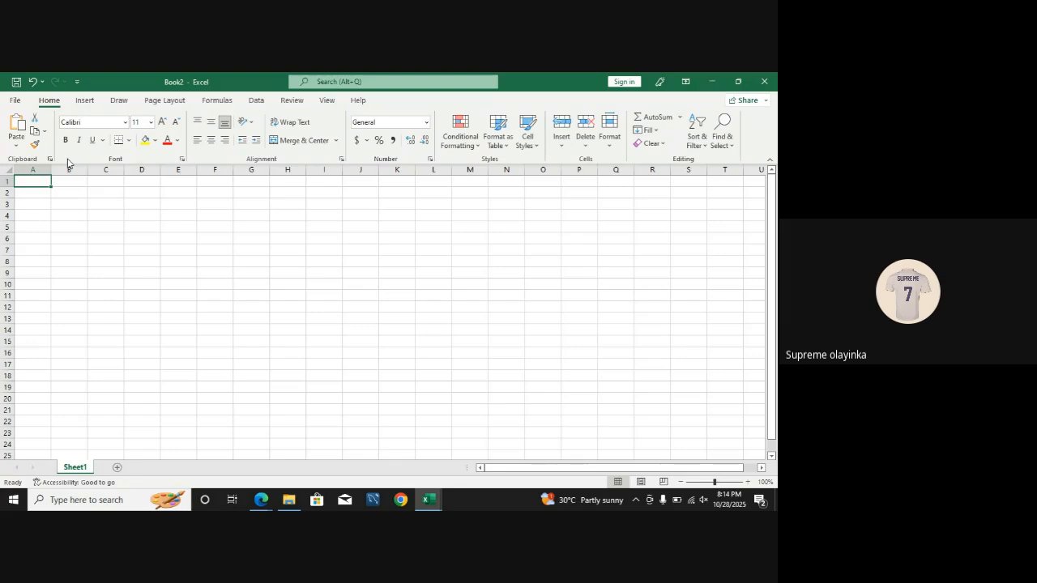
Step: Enter the heading "Process of Data Analysis" in cell E7
left_click(71, 202)
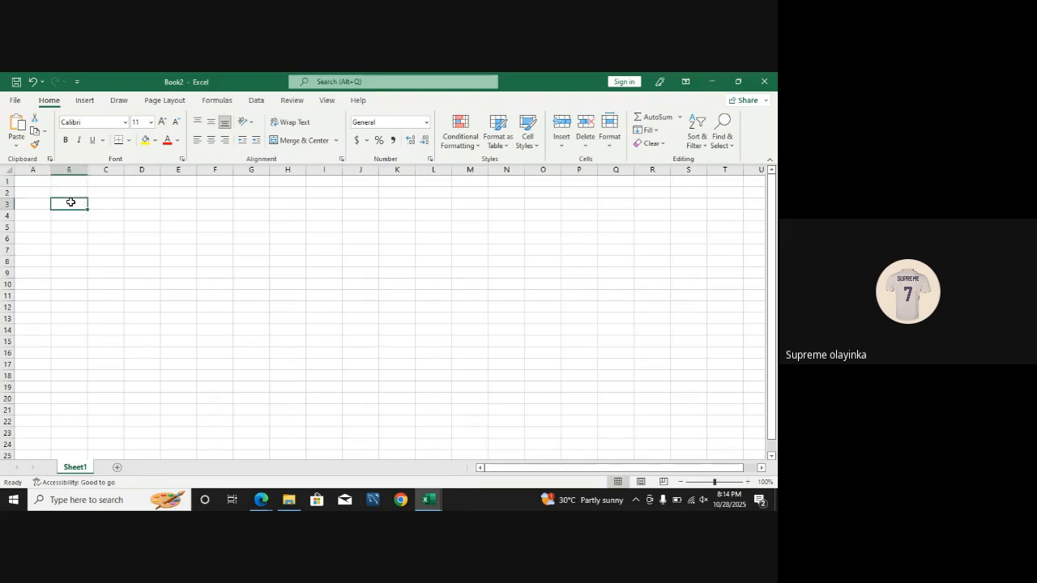
left_click(184, 246)
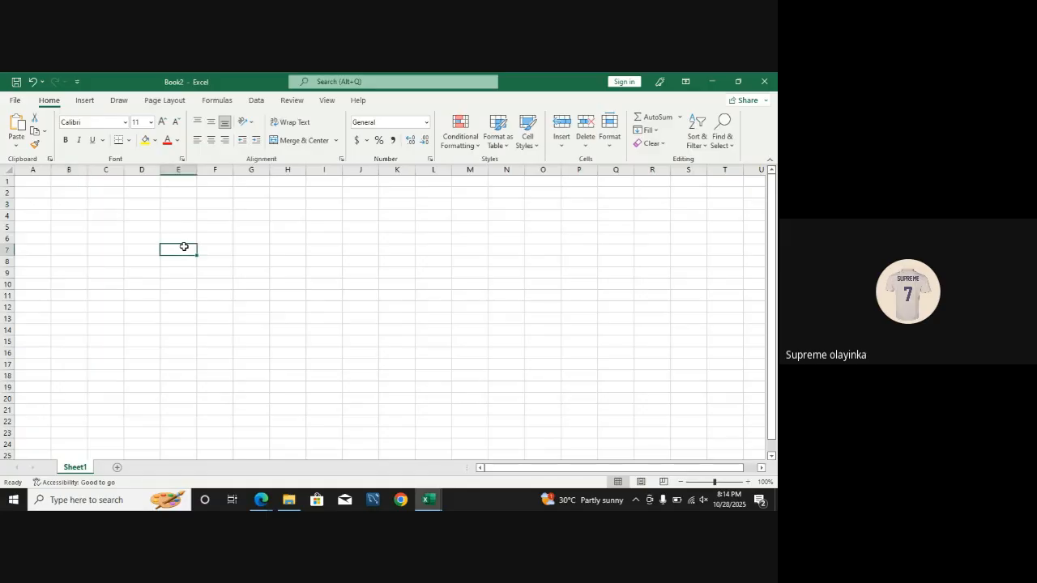
type("Pr")
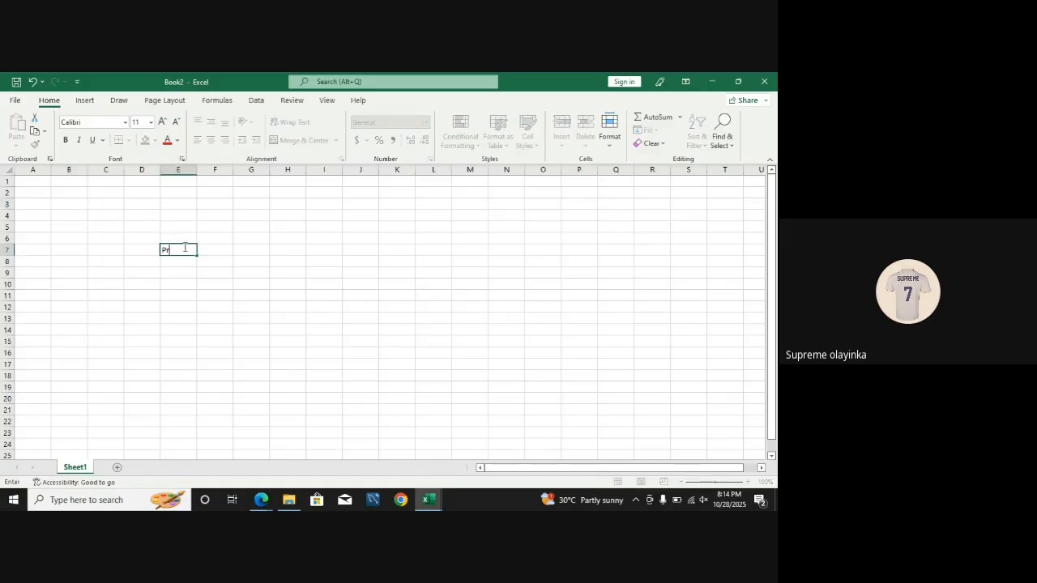
type("ocess of Data Analysis")
key("Return")
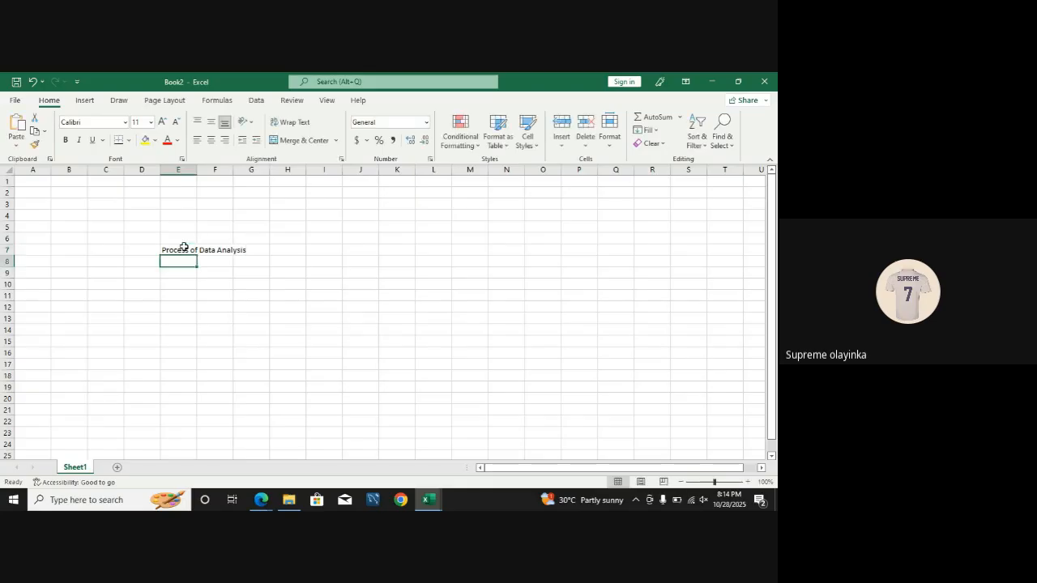
Step: Enter "Data Sourcing" in cell E8 as the first stage under the heading
type("Data")
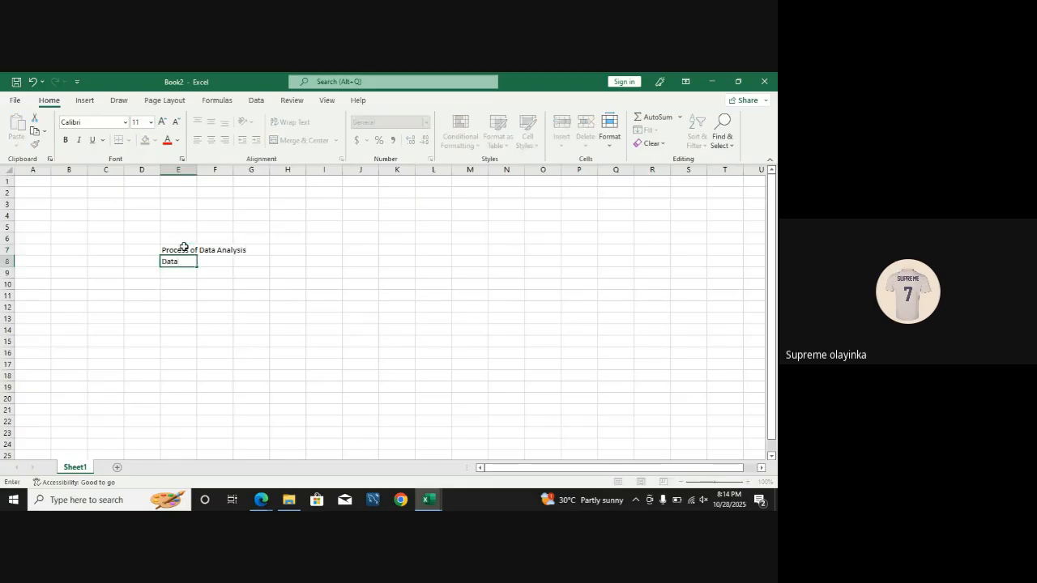
type(" Sourcing")
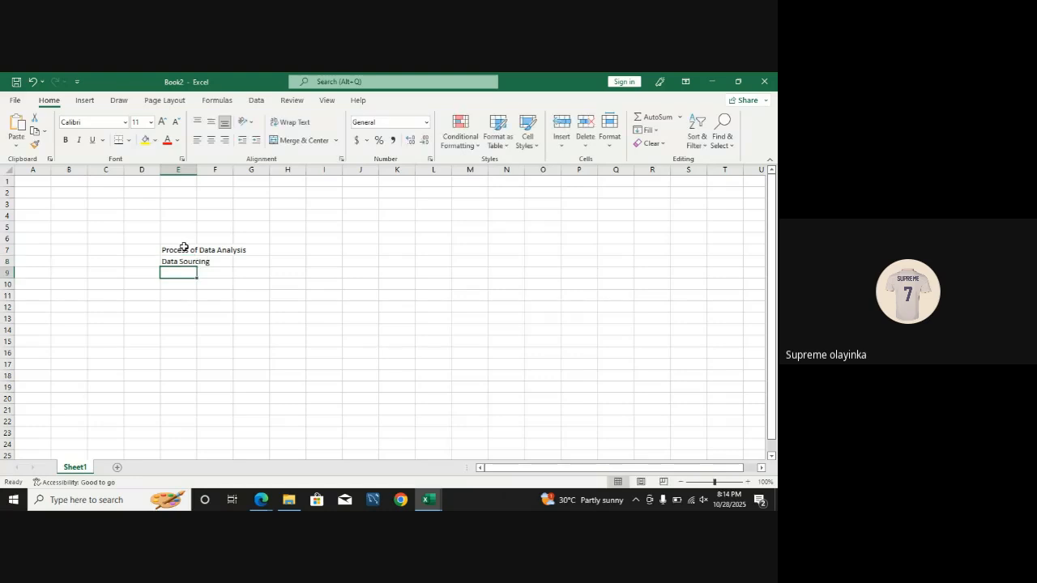
key("Return")
Step: Enter "Data Cleaning" in cell E9 as the second stage
type("Data ")
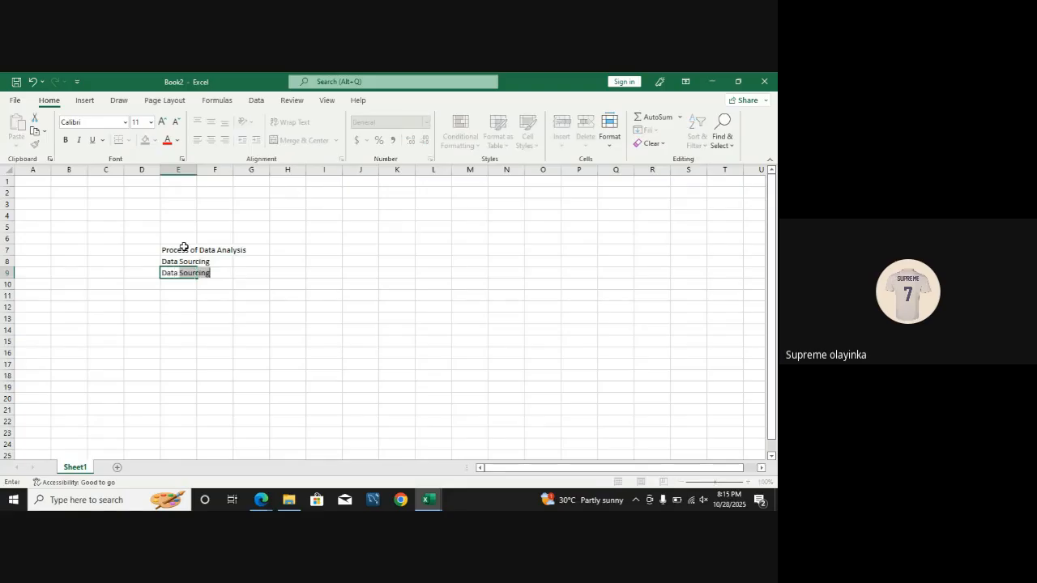
type("Cleaning")
key("Return")
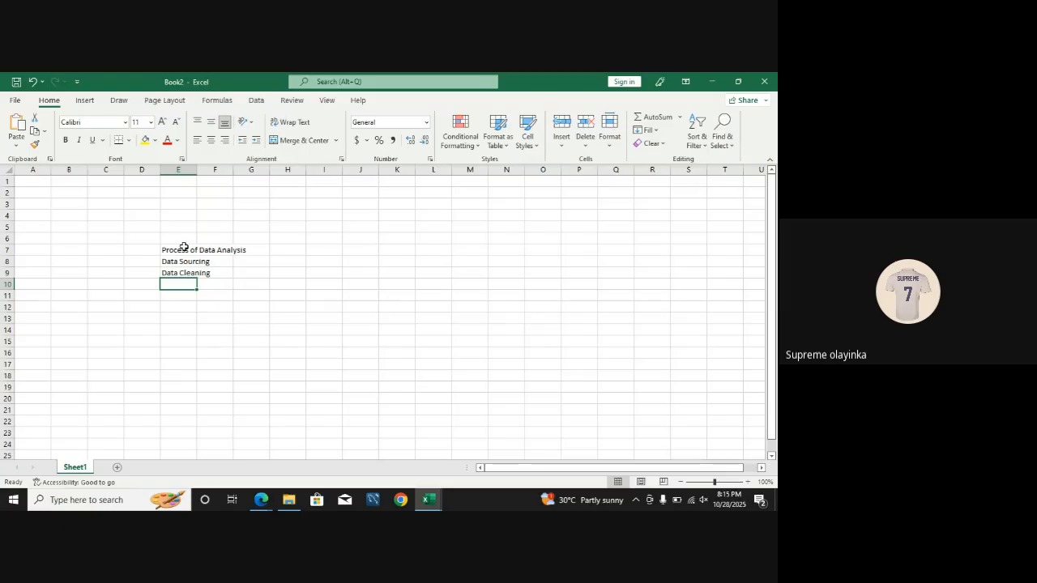
Step: Enter "Analysis of the data" in cell E10 as the third stage
type("Analysis")
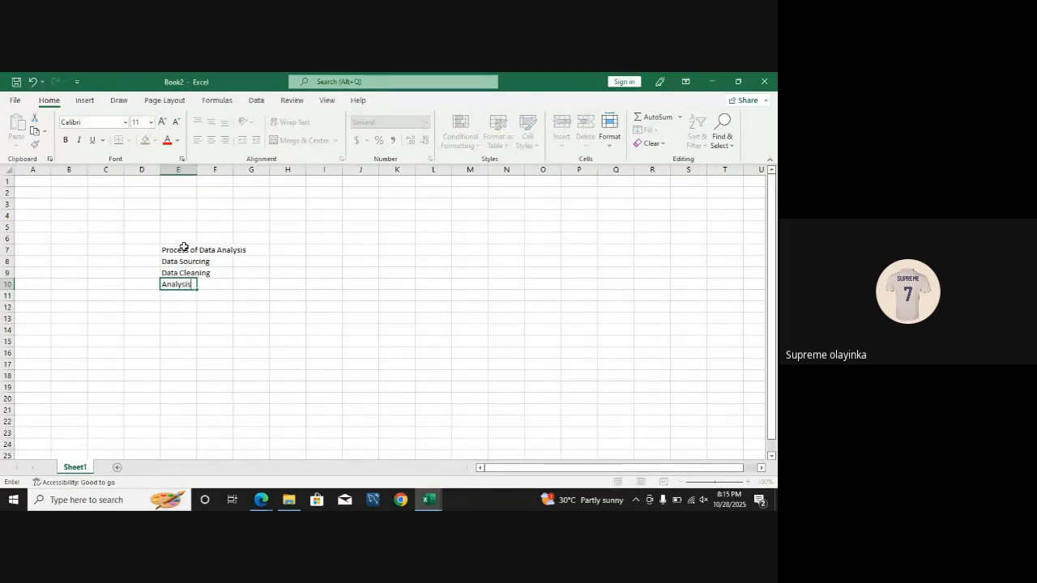
type(" of the dad")
key("BackSpace")
type("ta")
key("Return")
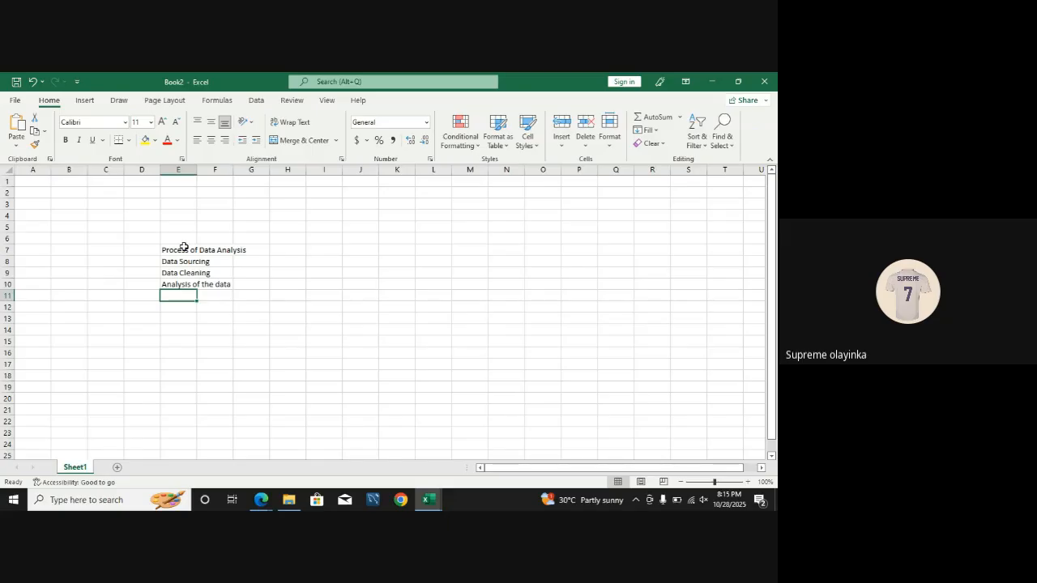
Step: Complete the list of stages with "Visualization" in cell E11 and "Reporting" in cell E12
type("Vis")
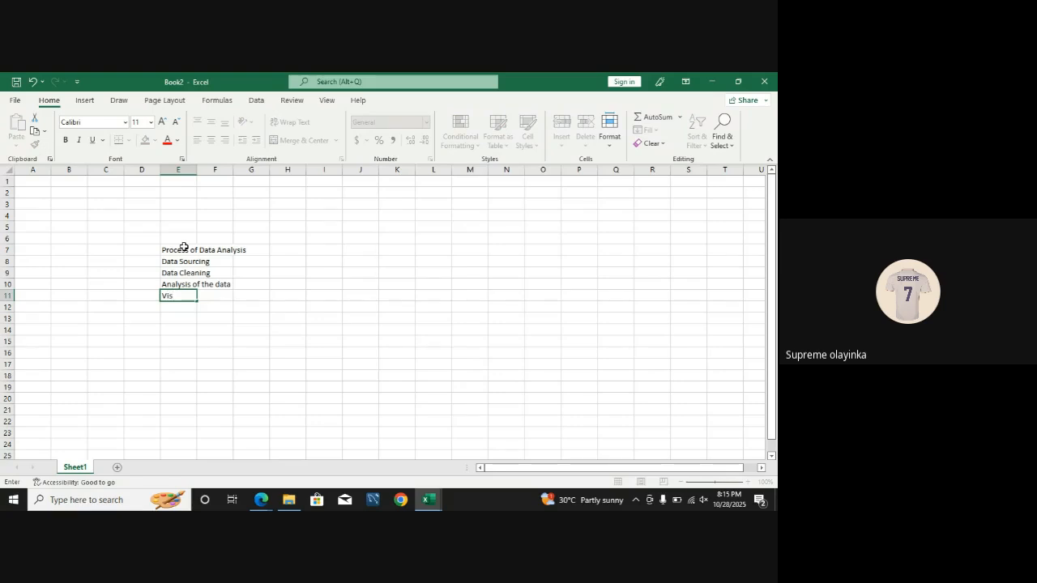
type("ualization")
key("Return")
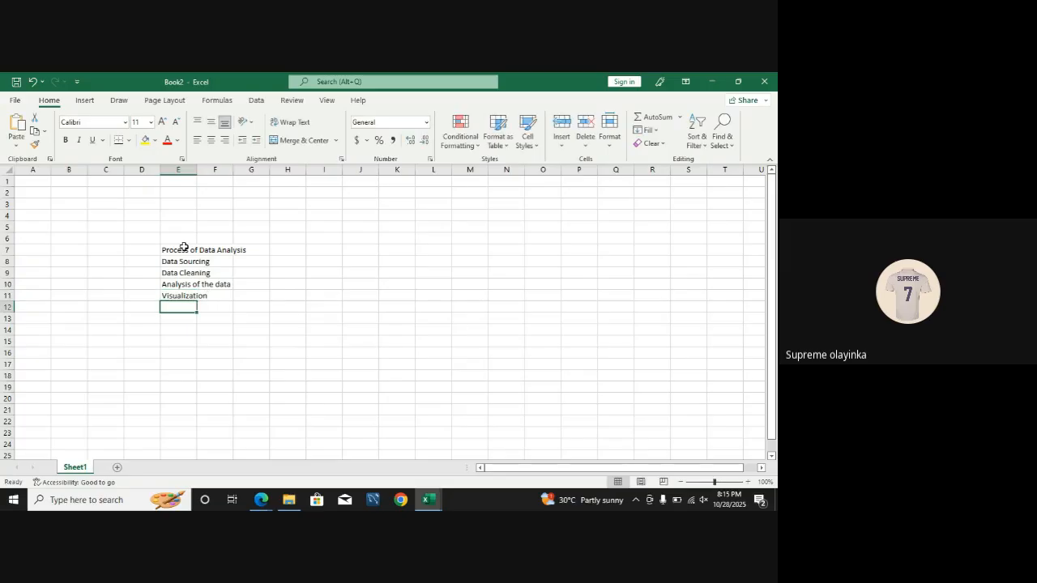
type("Re")
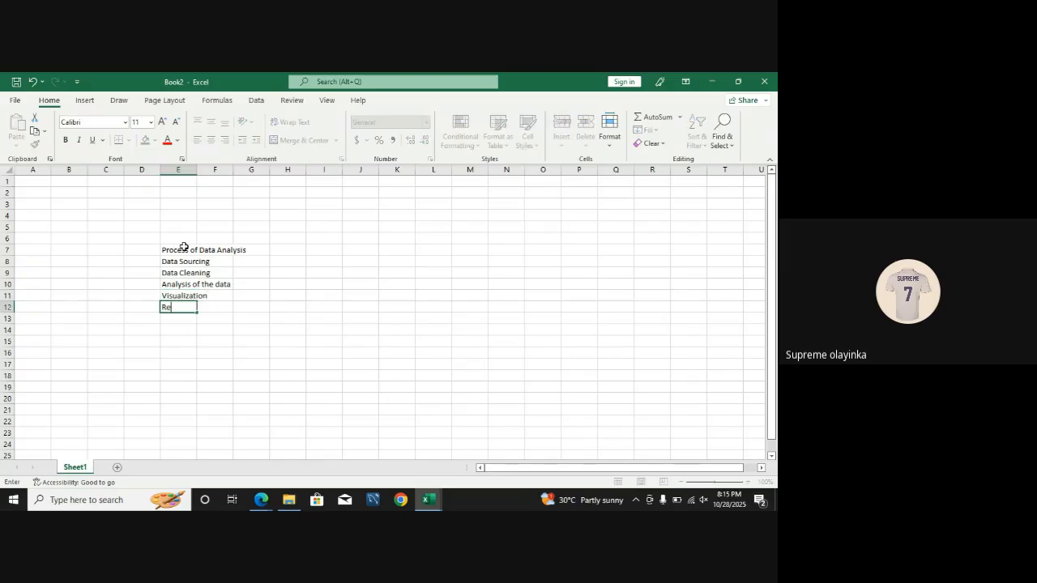
type("porting")
key("Return")
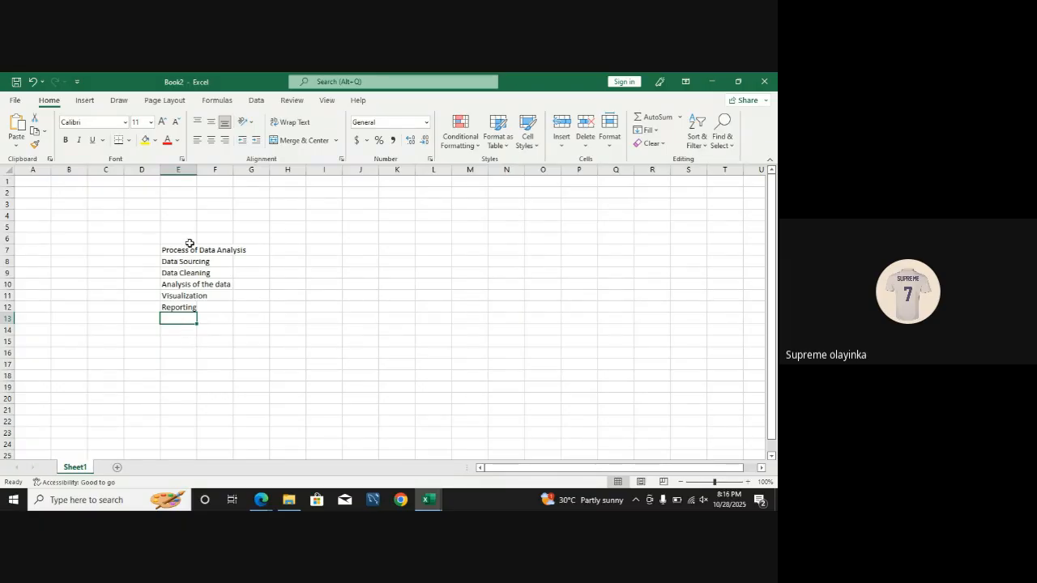
Step: Switch to File Explorer and look inside the makeovermonday-2020w10 folder in Downloads
key("super+d")
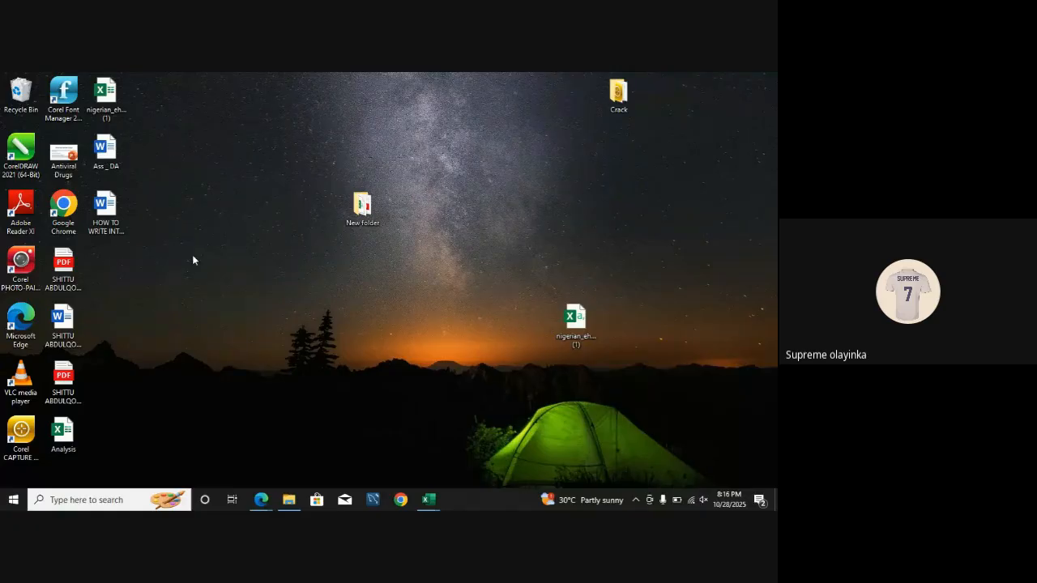
key("super+e")
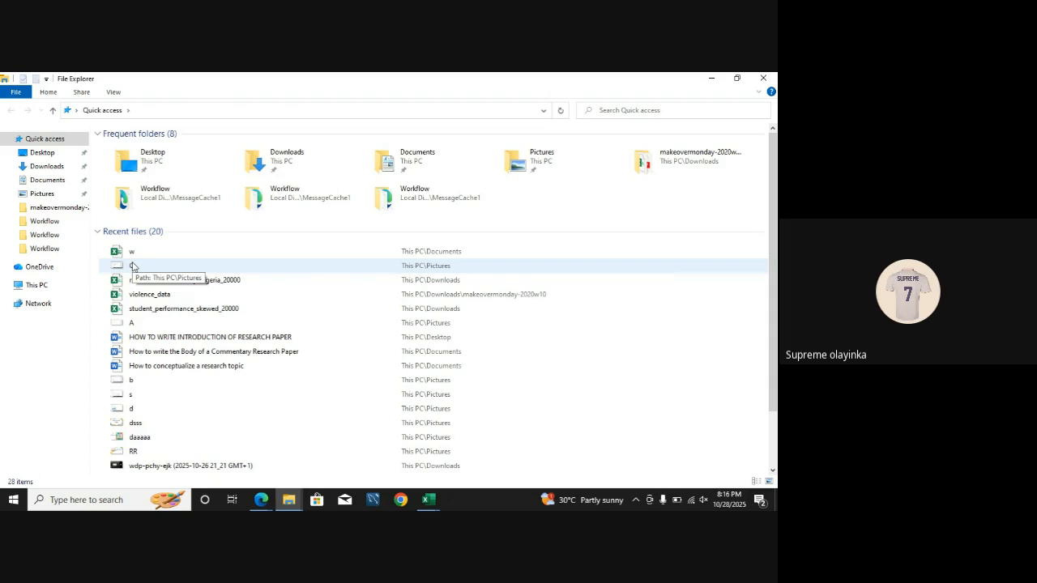
left_click(68, 170)
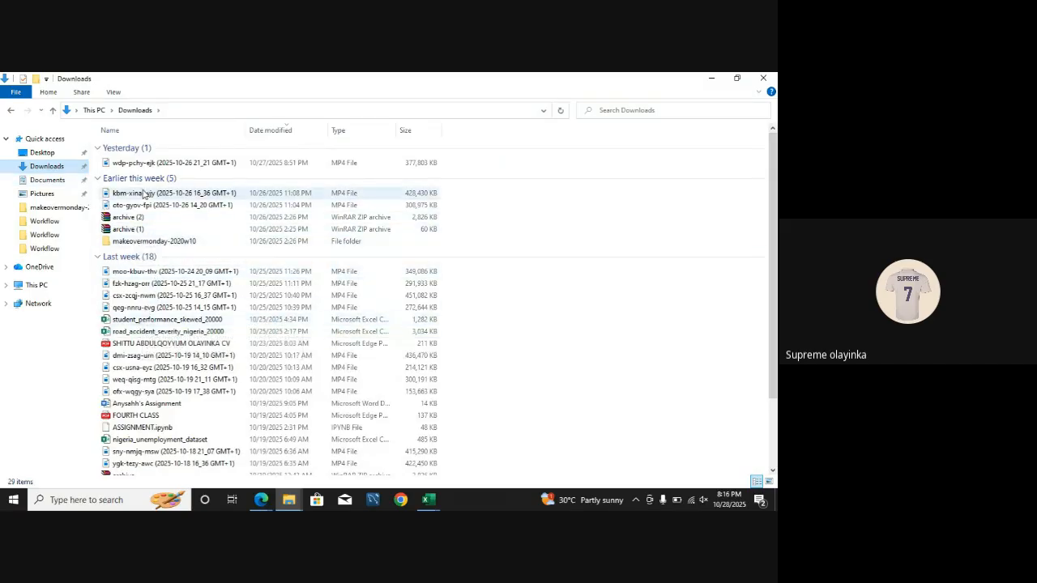
double_click(145, 243)
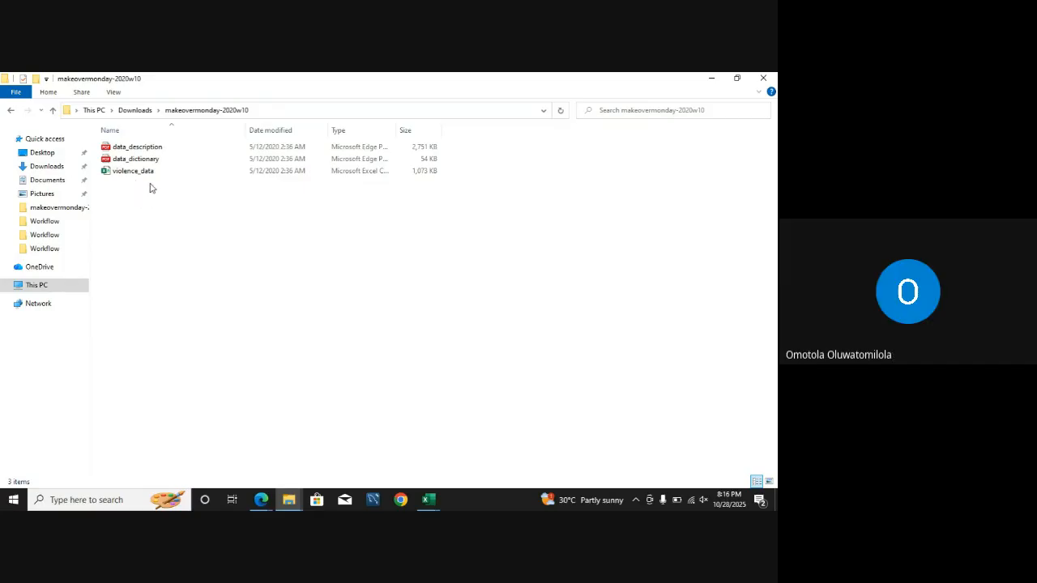
Step: Switch to the Edge browser and open kaggle.com in a new tab
left_click(263, 501)
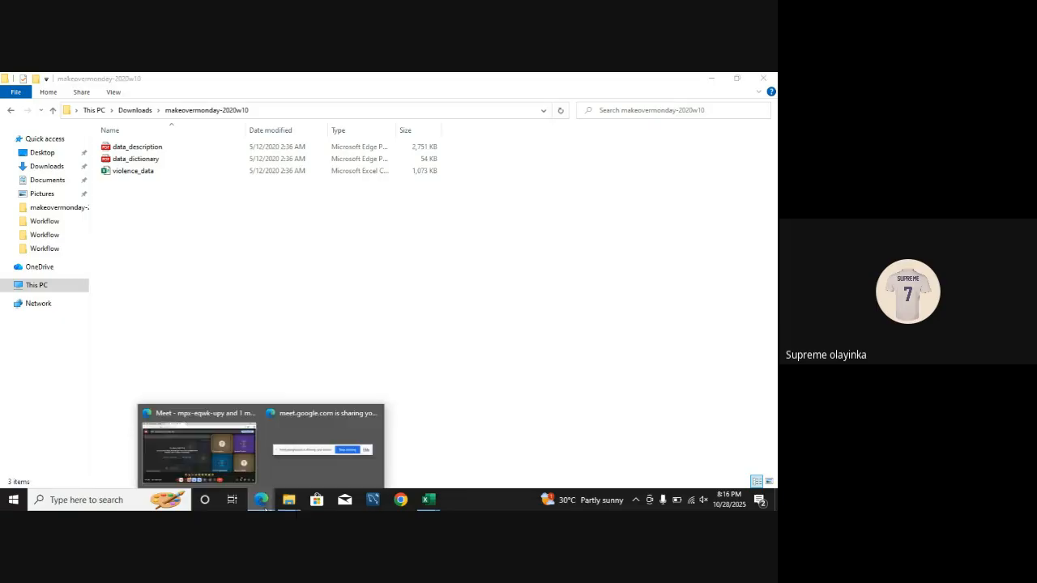
left_click(198, 446)
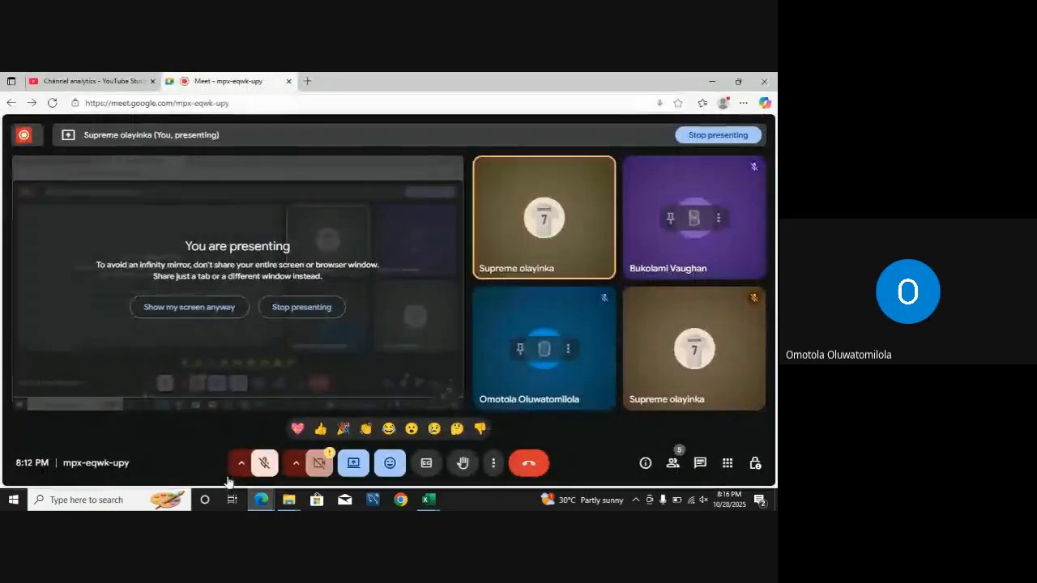
left_click(308, 81)
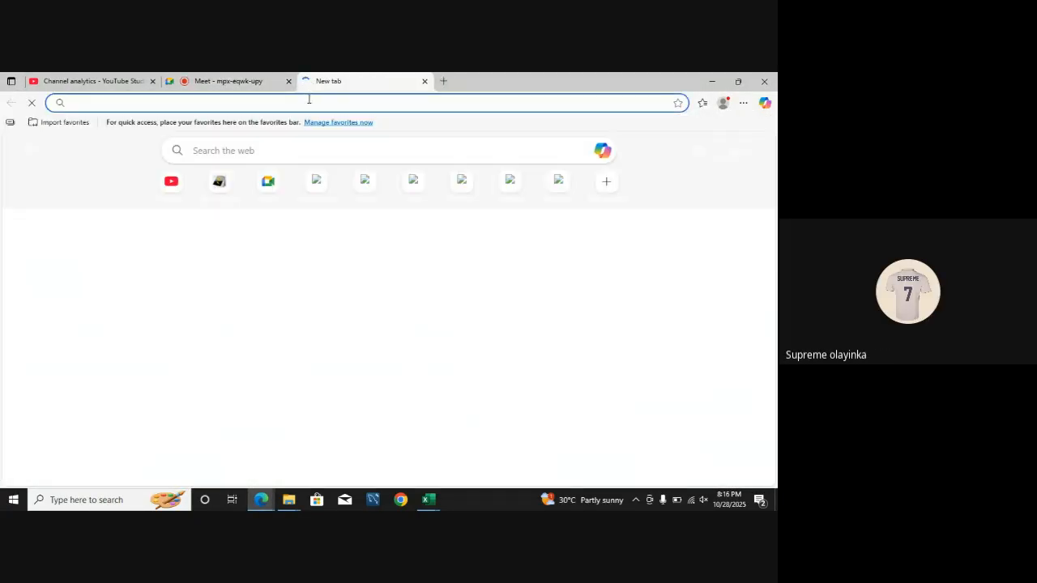
left_click(308, 102)
type("k")
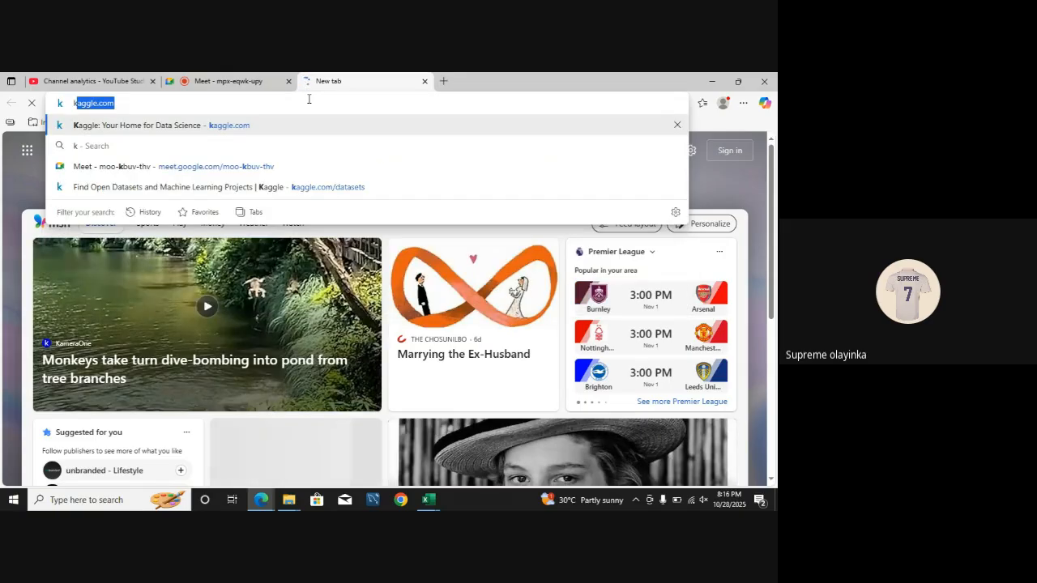
type("aggle")
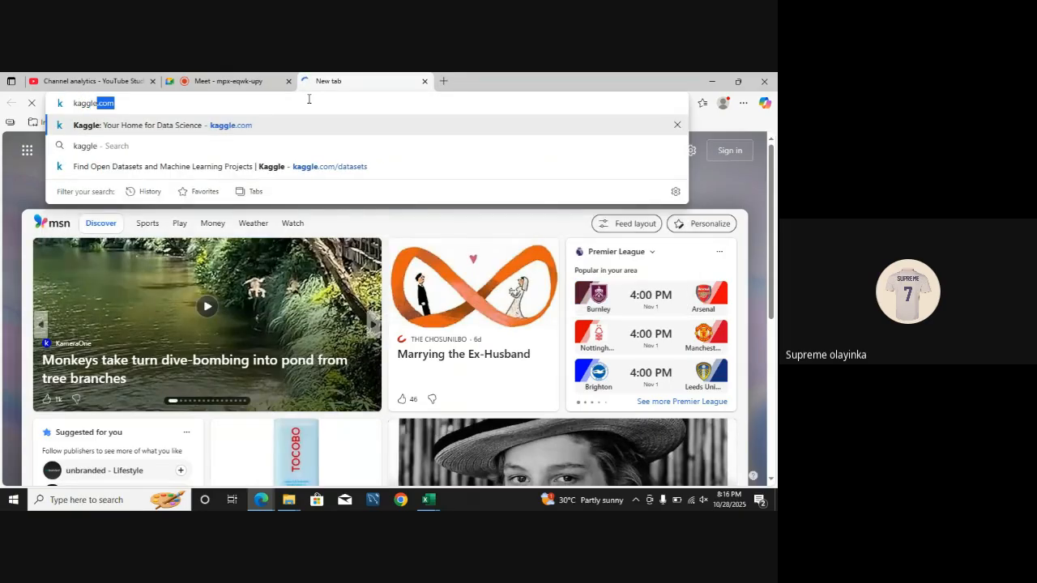
key("Return")
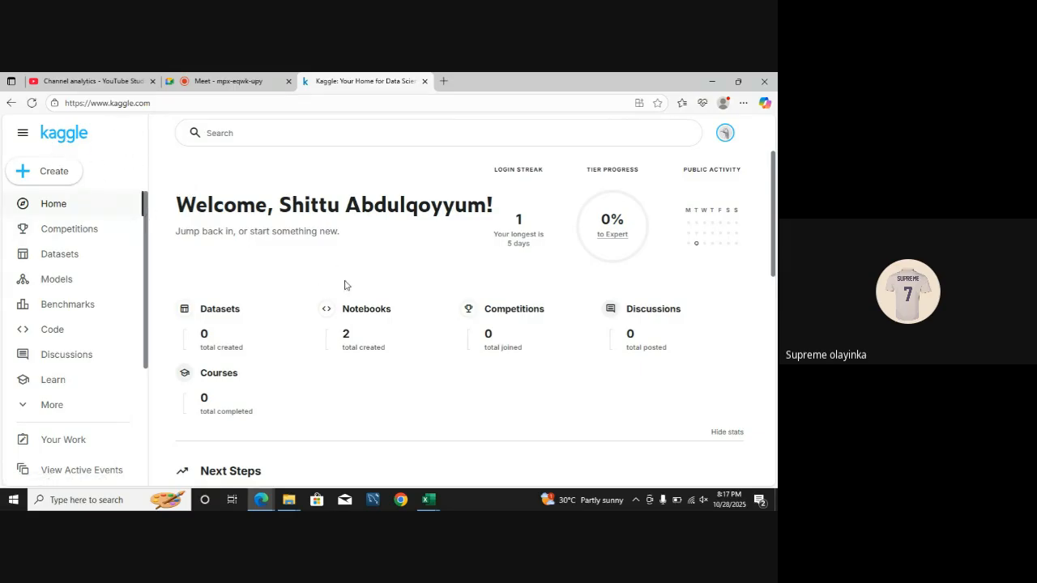
Step: Search Kaggle's datasets for "homicide" and look through the matching datasets
left_click(69, 260)
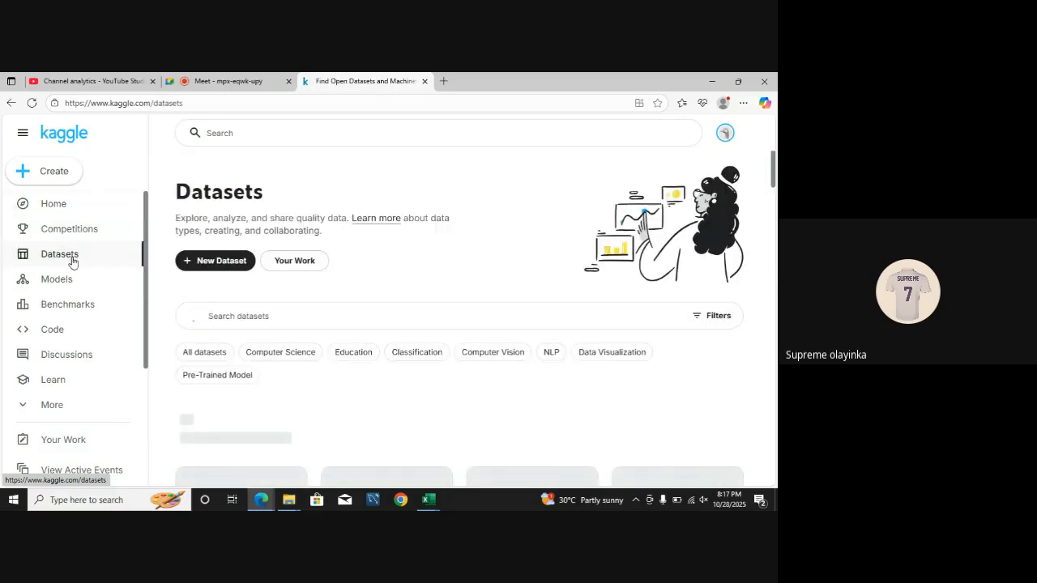
left_click(257, 320)
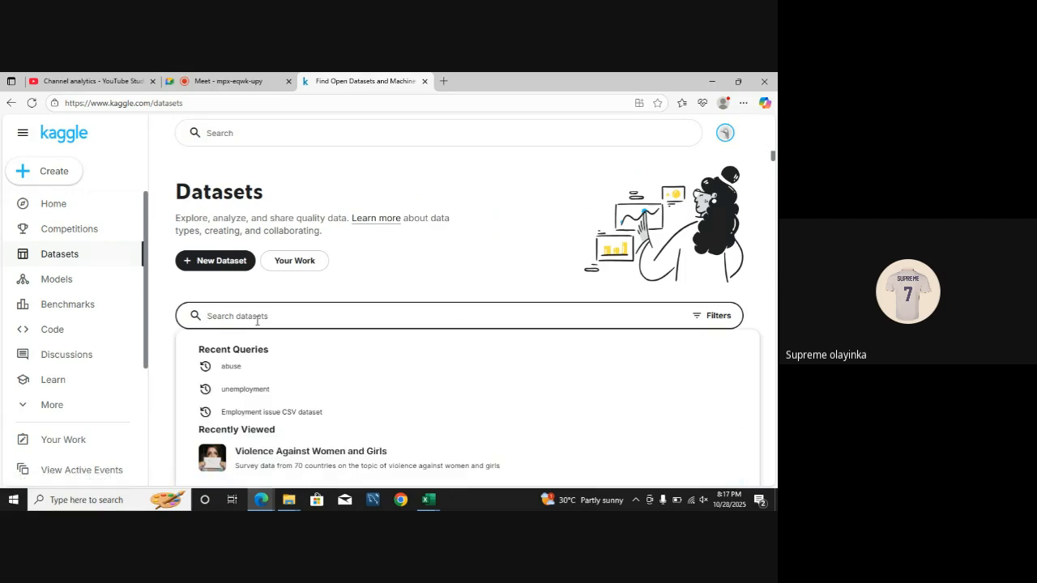
type("homi")
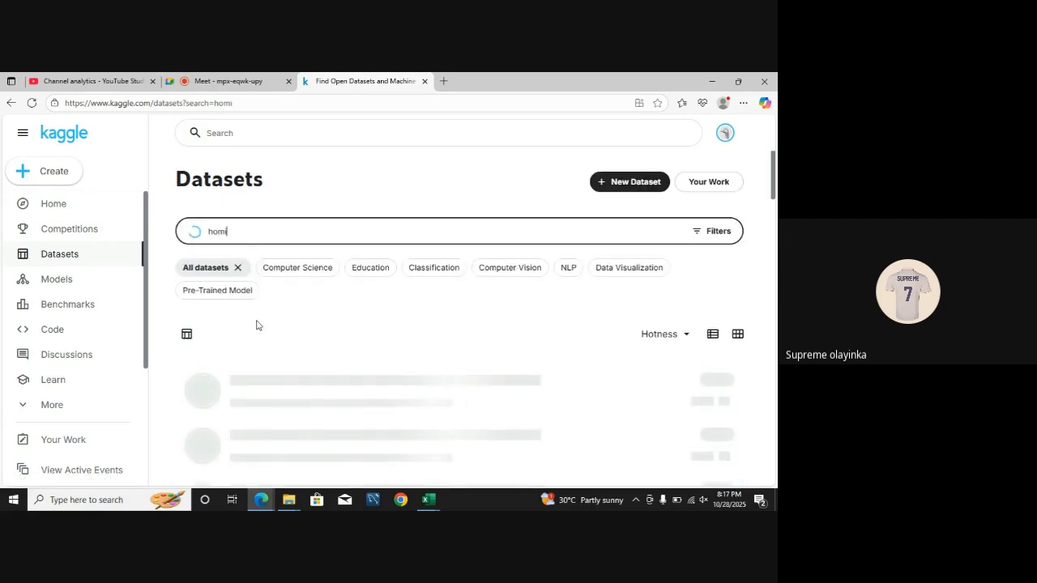
type("code")
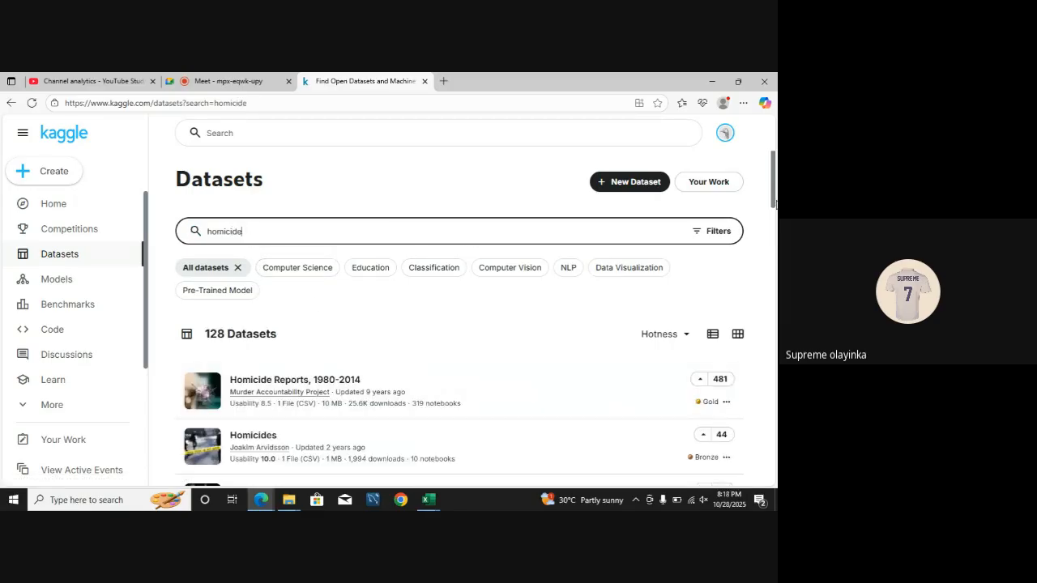
scroll(317, 226, "down", 3)
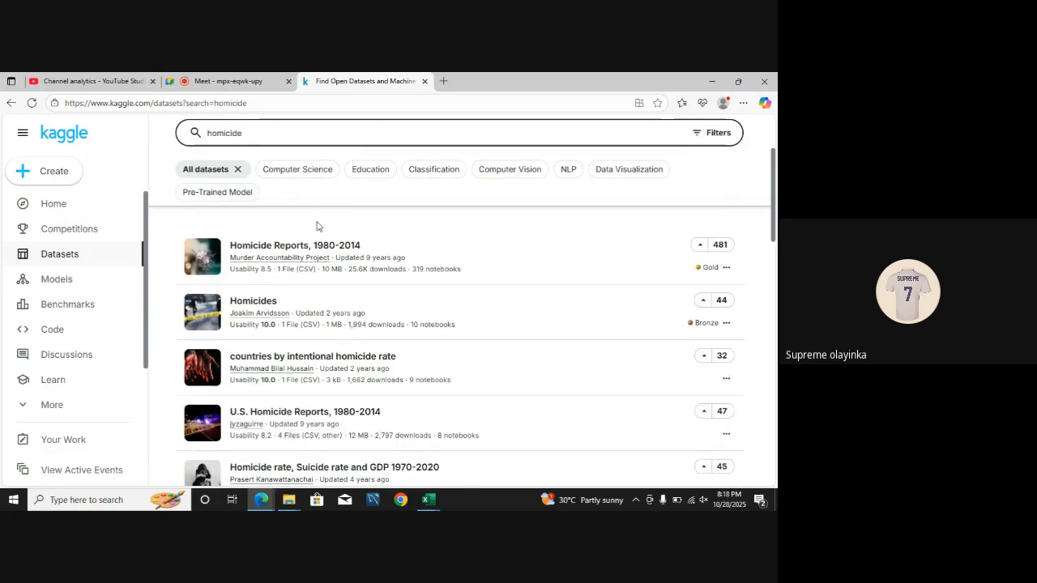
Step: Open the "Homicide Reports, 1980-2014" dataset and download it as a zip file
left_click(281, 257)
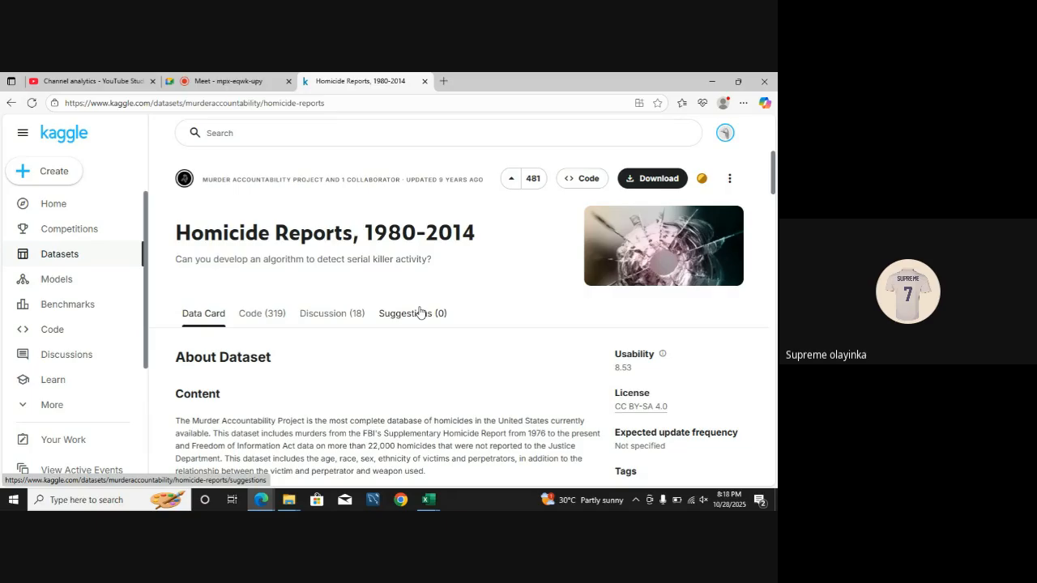
left_click(654, 179)
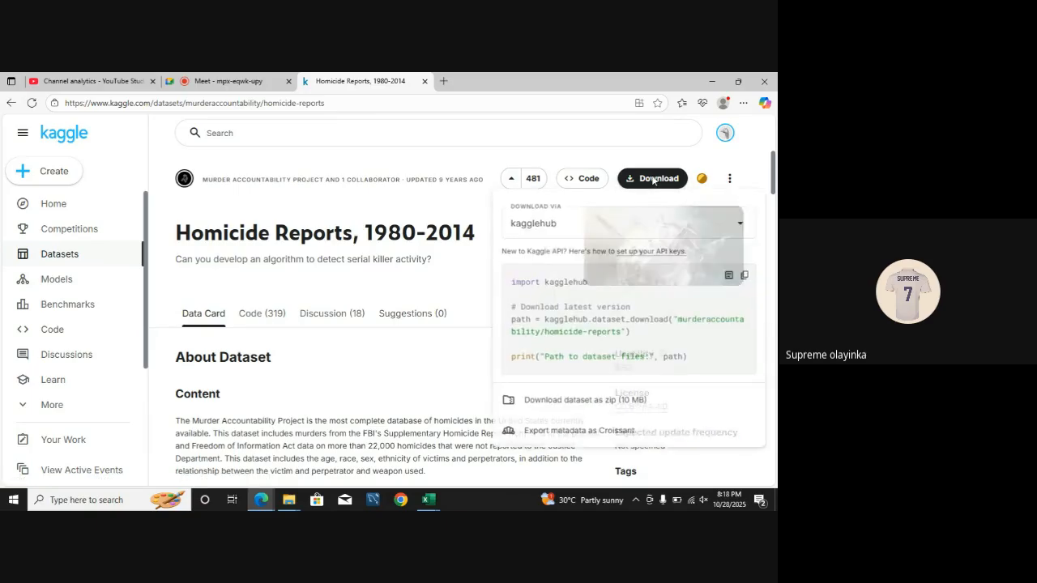
left_click(588, 402)
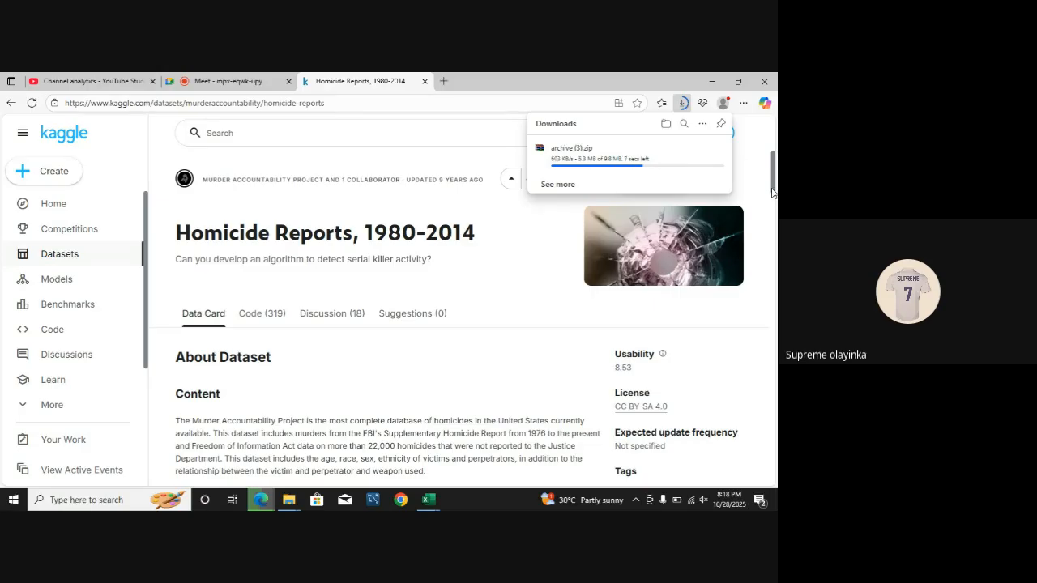
Step: Examine the database.csv preview on the Kaggle page, going through its columns from Record ID to Crime Type
left_click_drag(771, 192, 760, 259)
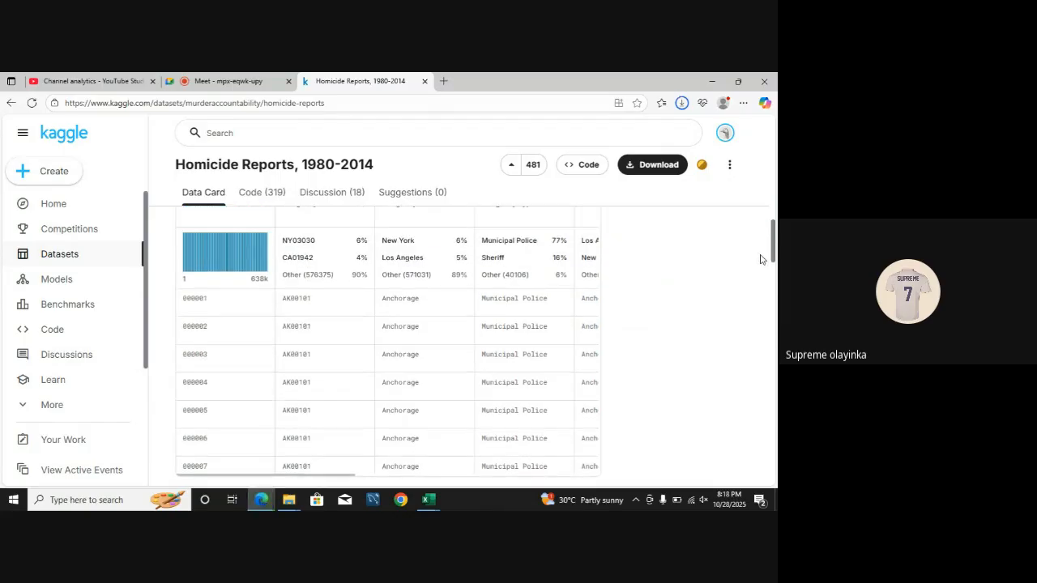
scroll(760, 259, "up", 1)
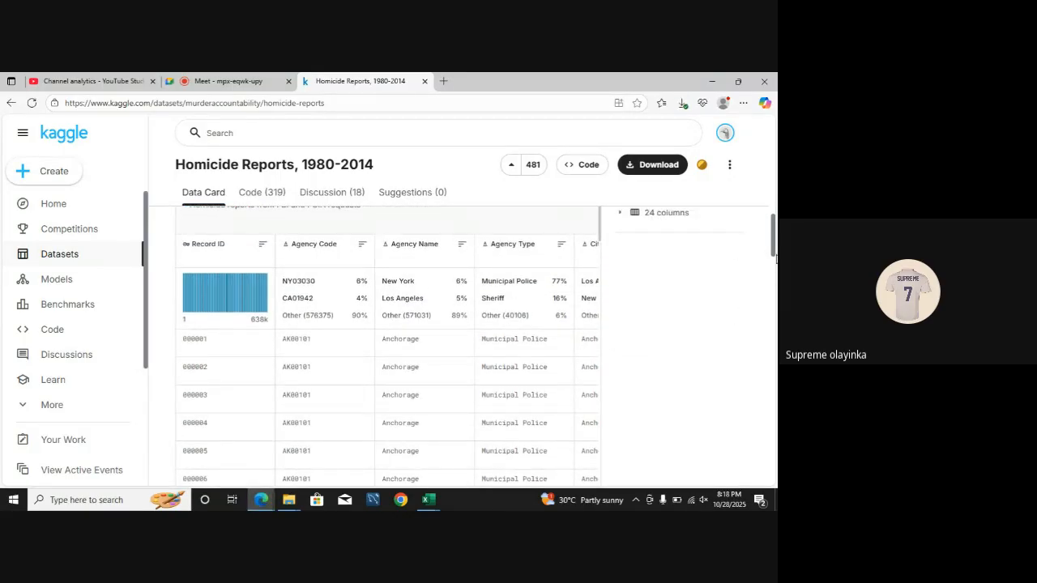
left_click_drag(774, 251, 773, 235)
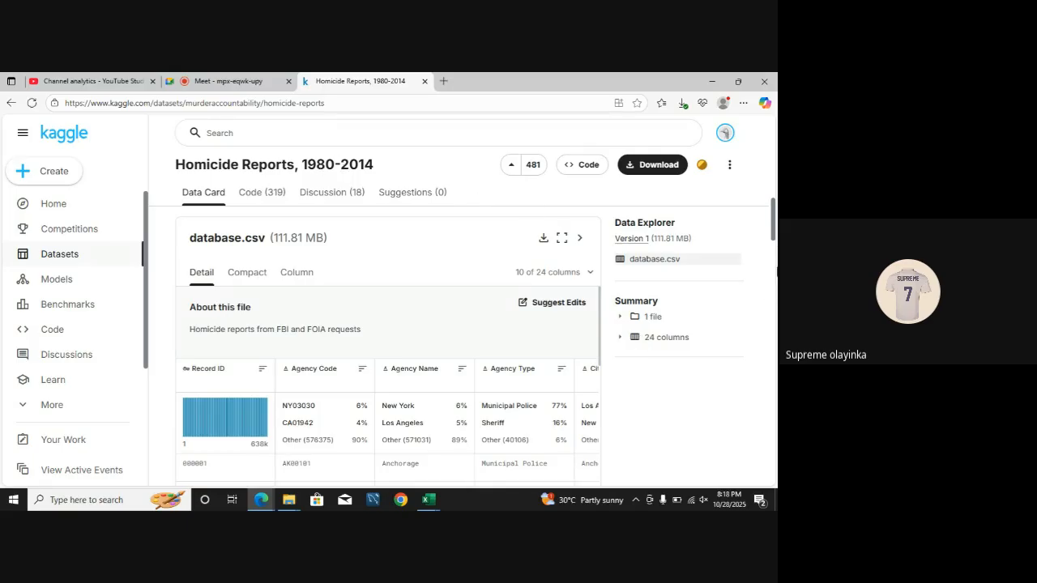
left_click_drag(774, 237, 774, 264)
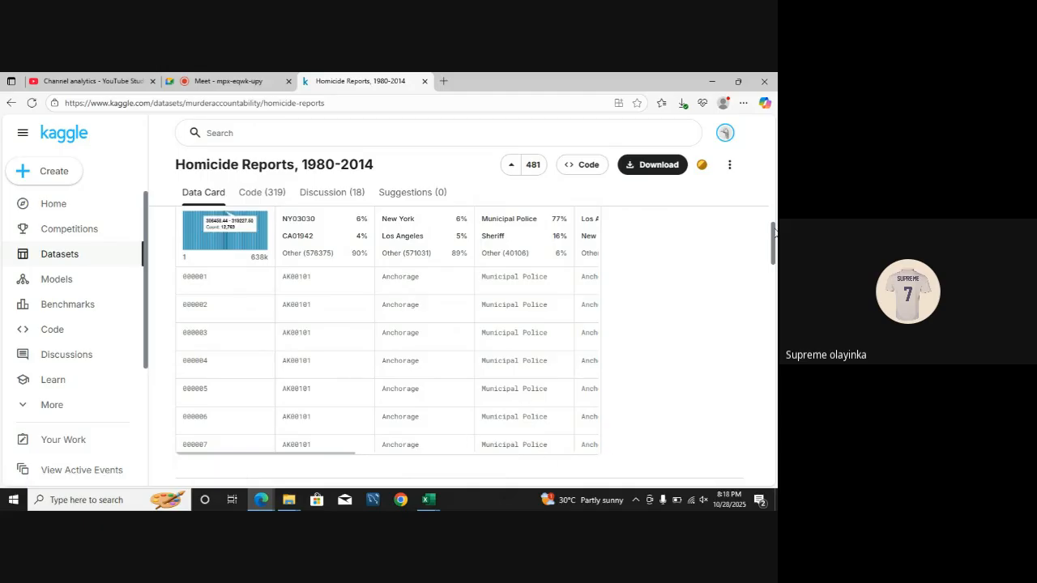
scroll(774, 235, "up", 1)
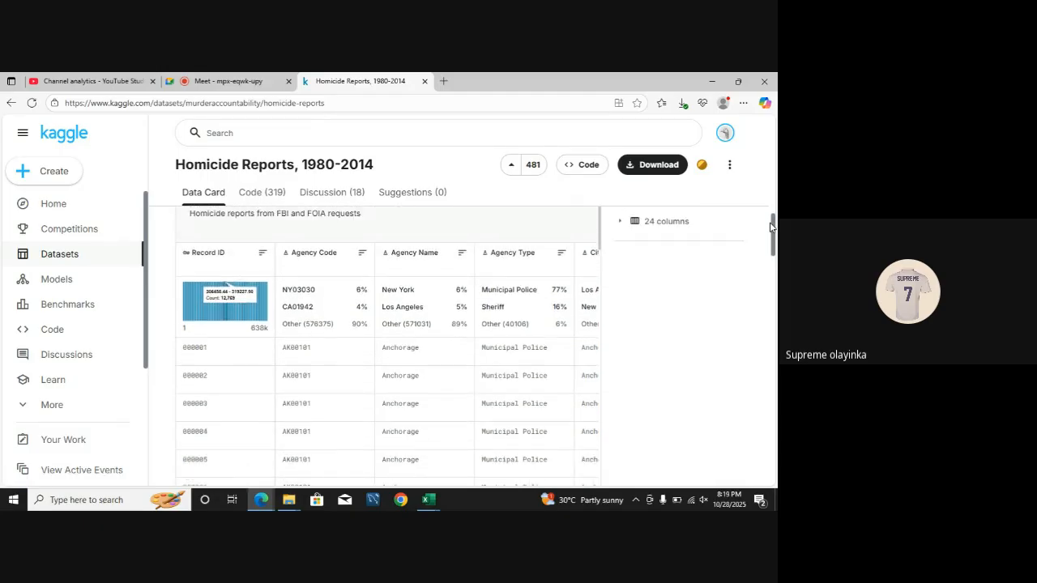
scroll(406, 312, "right", 3)
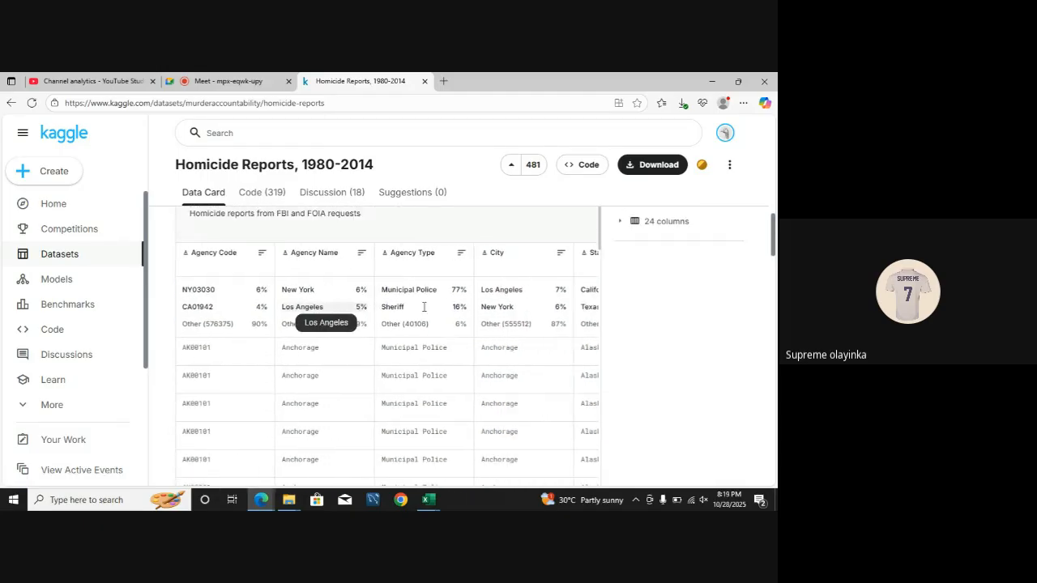
scroll(423, 308, "right", 3)
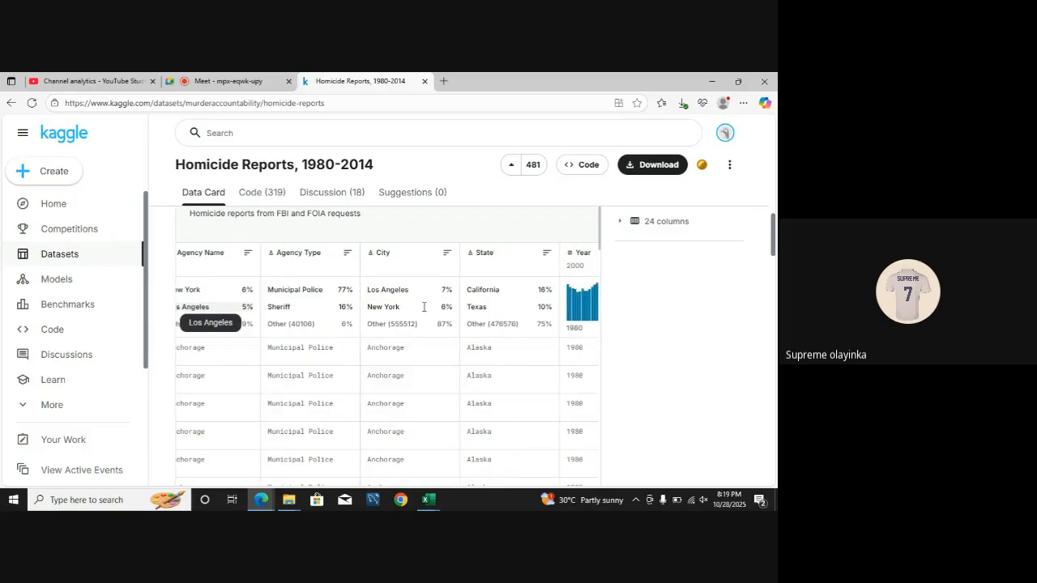
scroll(423, 311, "right", 5)
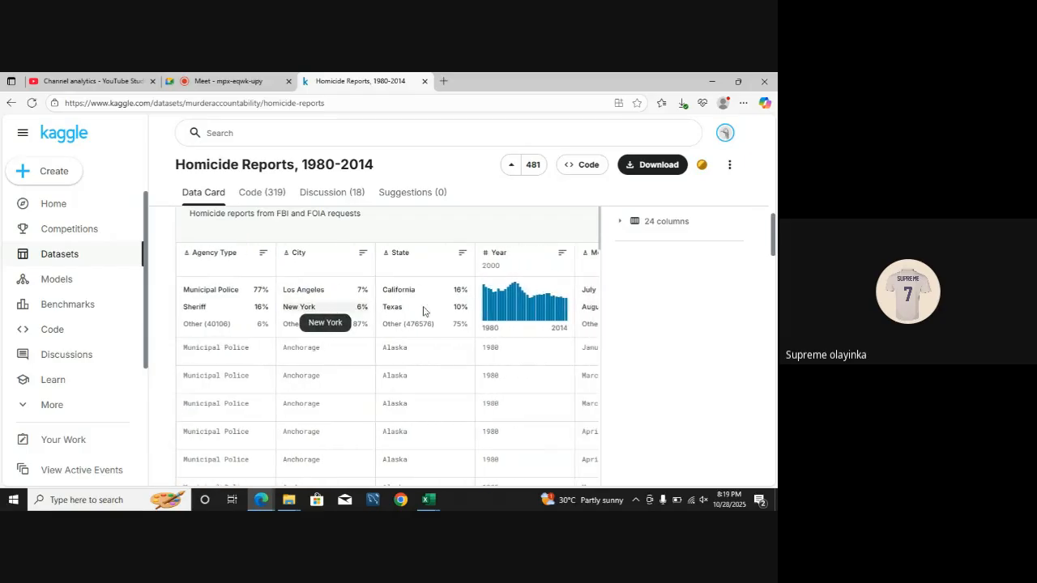
scroll(423, 312, "right", 2)
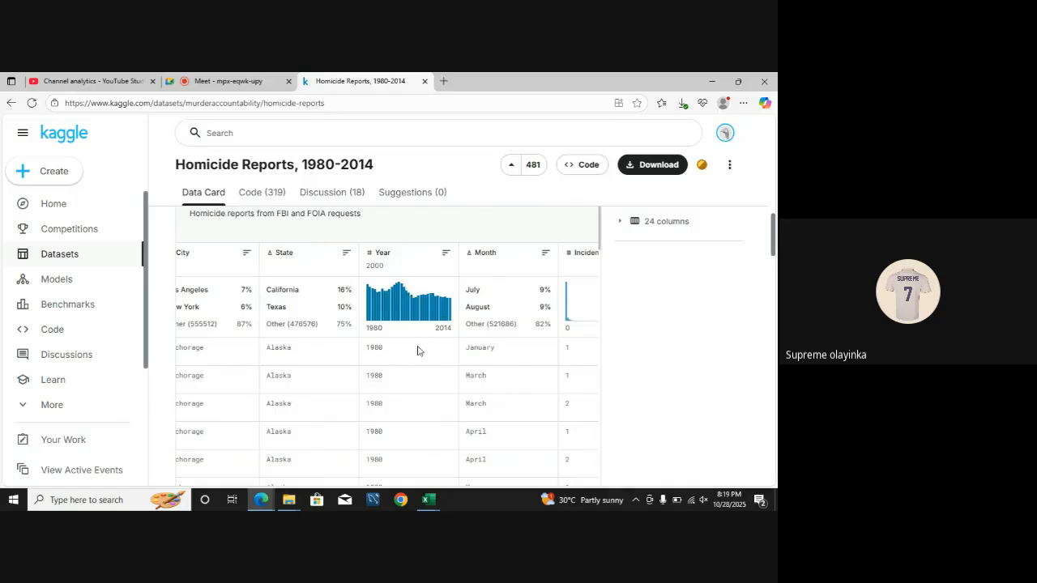
scroll(417, 349, "right", 3)
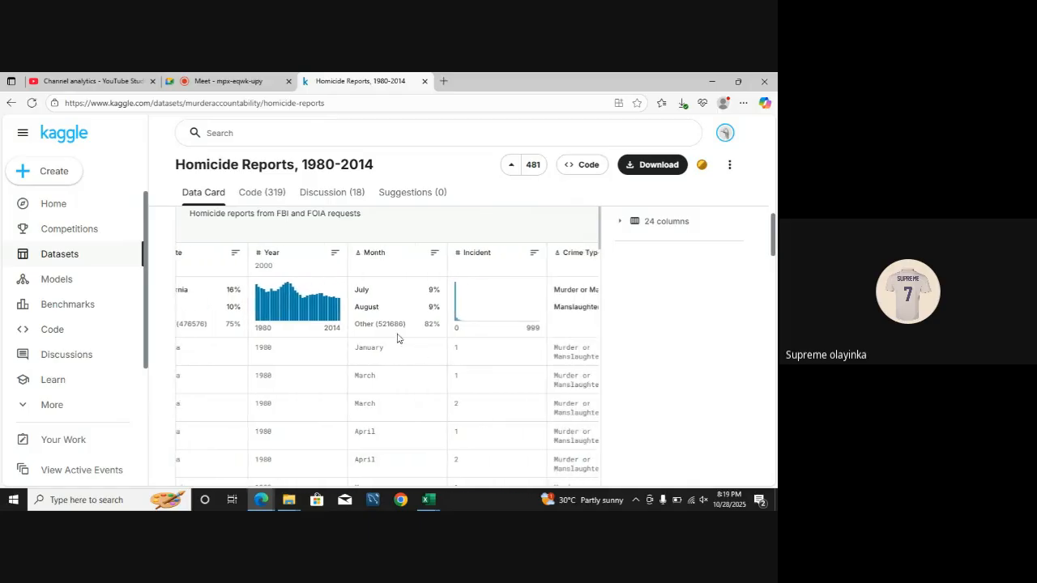
scroll(399, 340, "right", 2)
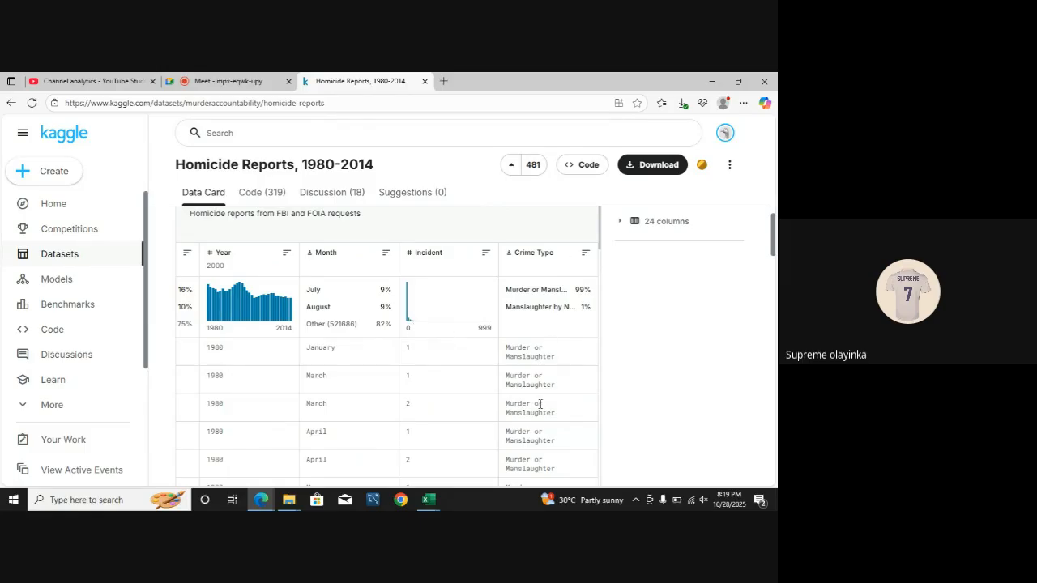
scroll(534, 346, "up", 5)
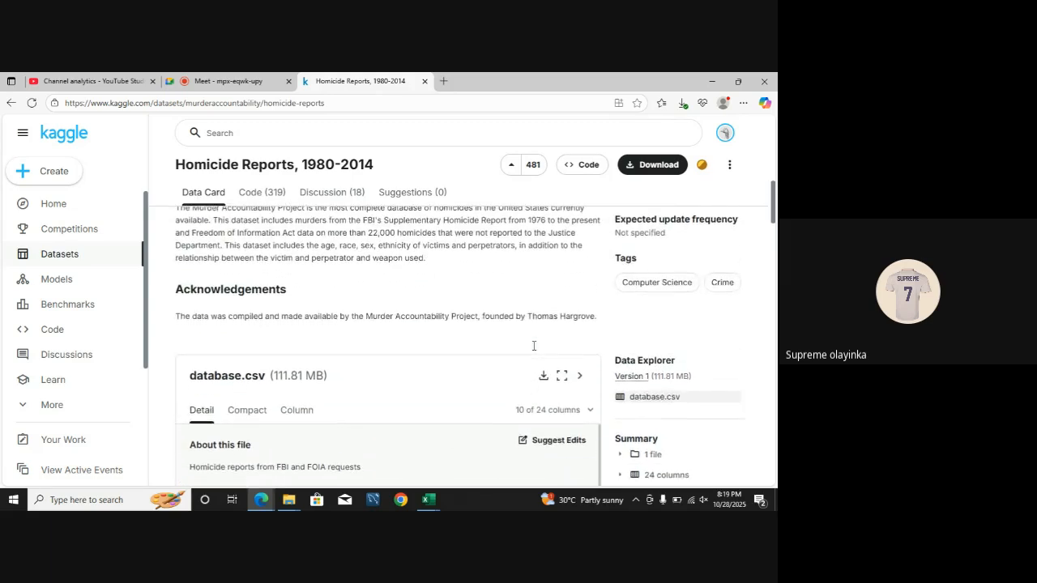
scroll(534, 349, "down", 3)
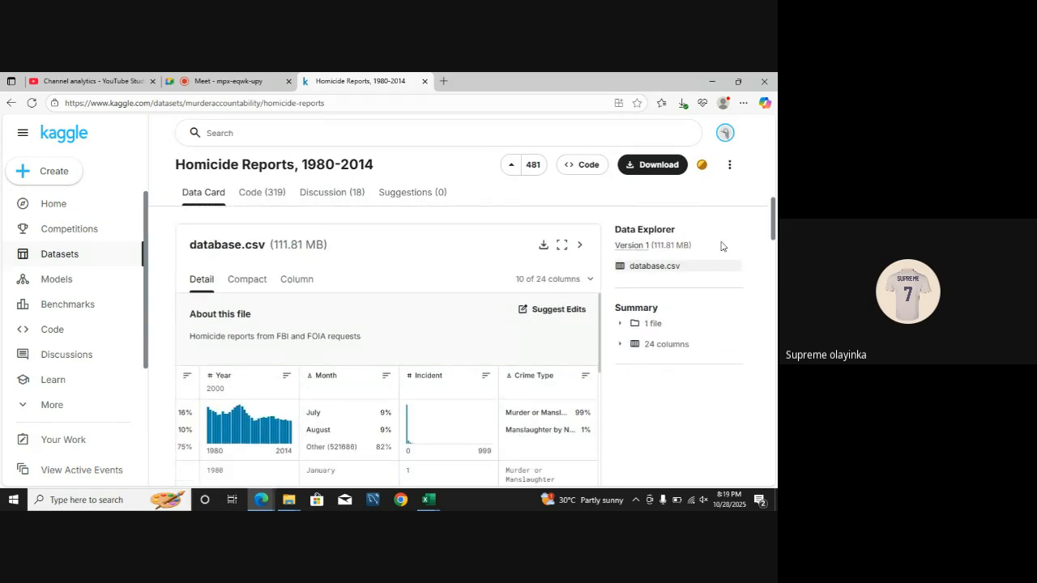
Step: Switch to the Book2 workbook in Excel and clear the whole data analysis process list from Sheet1
left_click(429, 500)
left_click(466, 457)
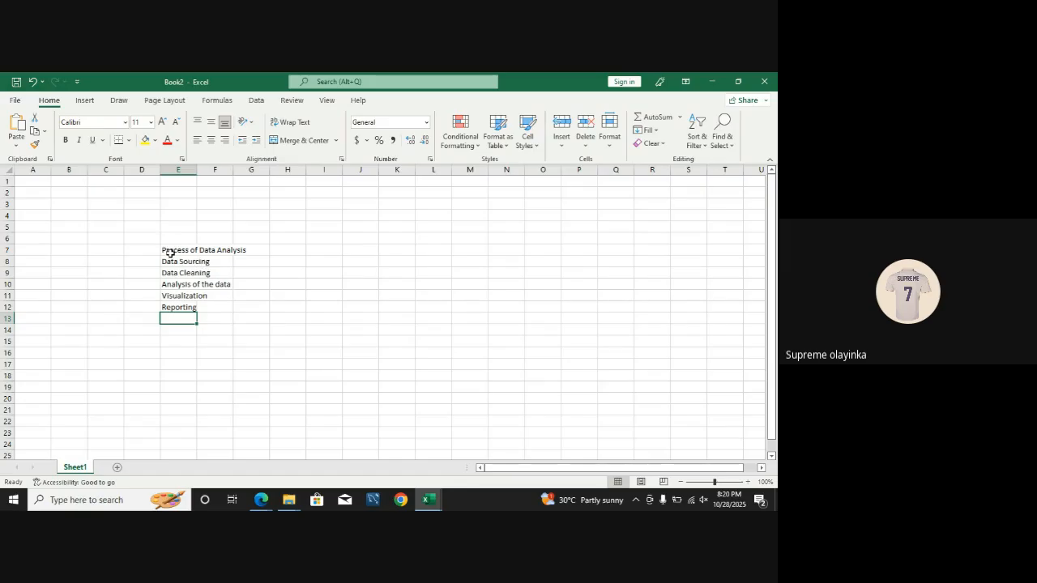
left_click(170, 251)
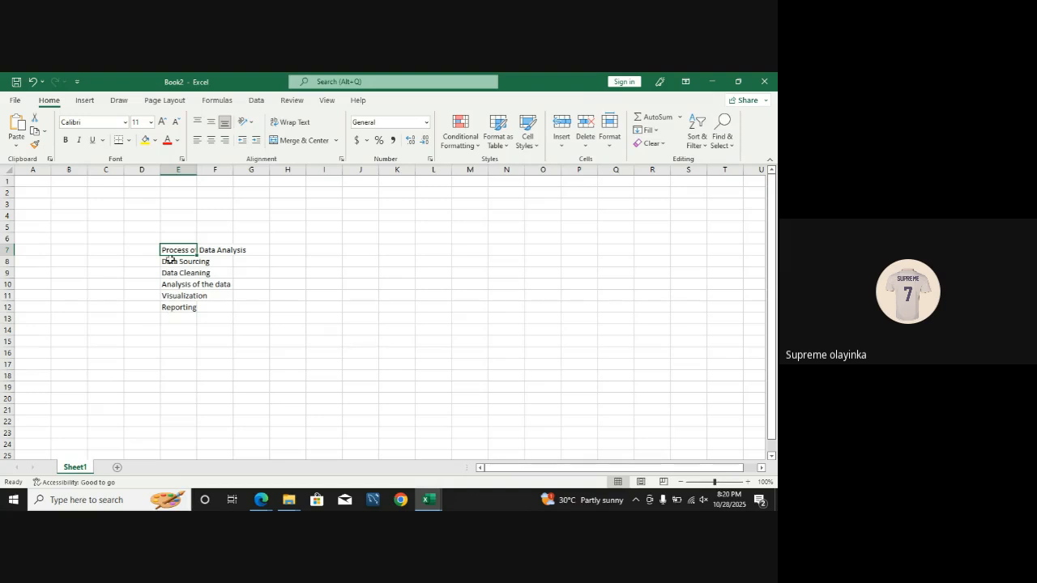
left_click_drag(170, 256, 205, 287)
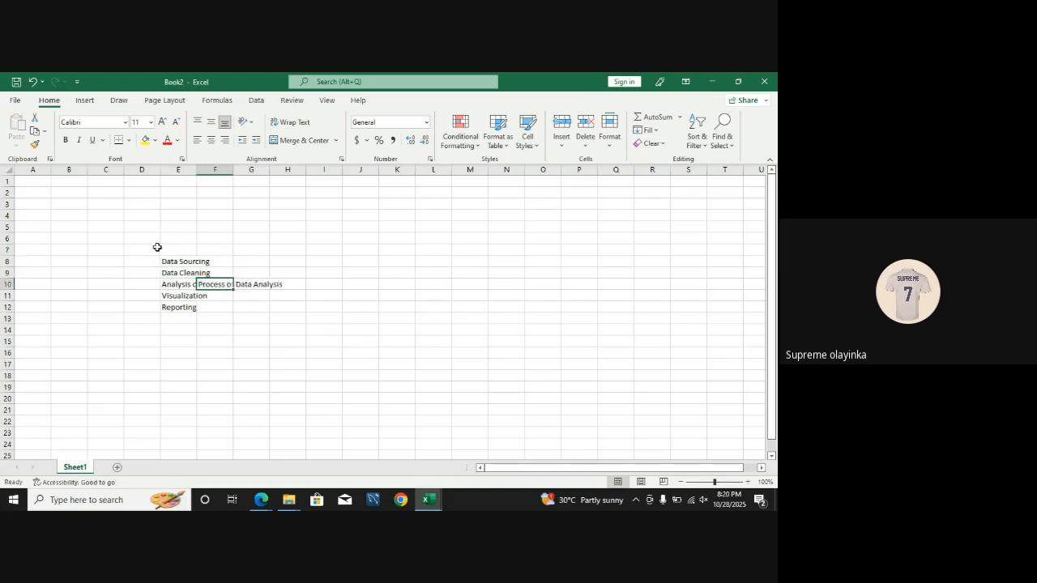
key("ctrl+a")
key("Delete")
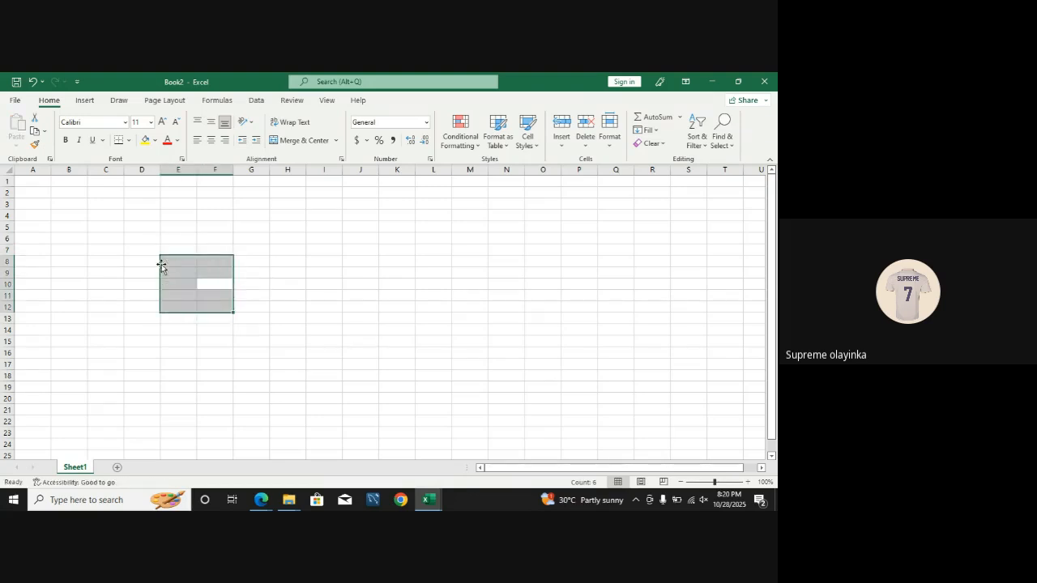
left_click(405, 298)
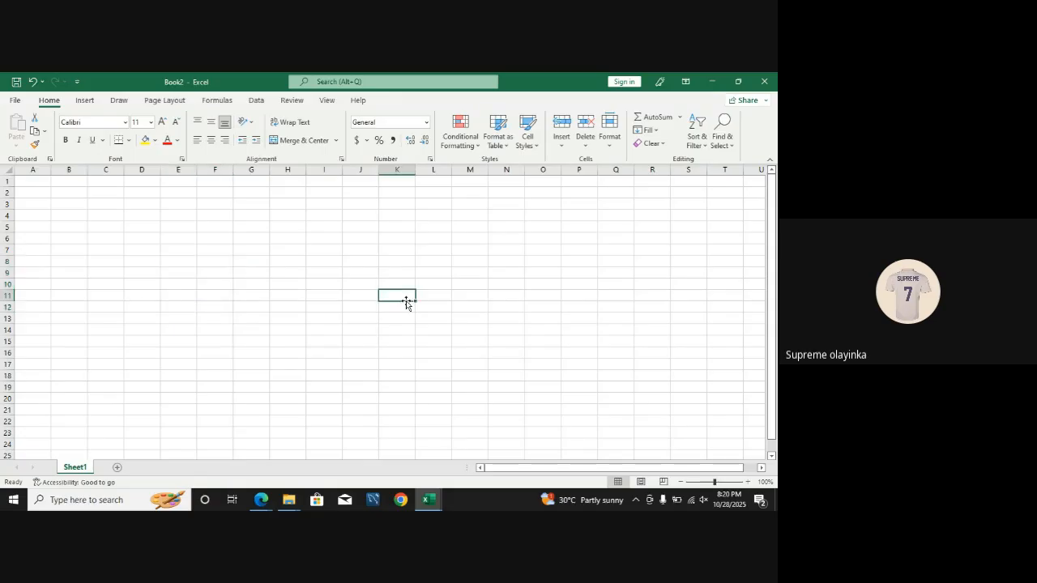
Step: Open the Downloads folder in File Explorer and look inside the archive (3) zip file
key("super+e")
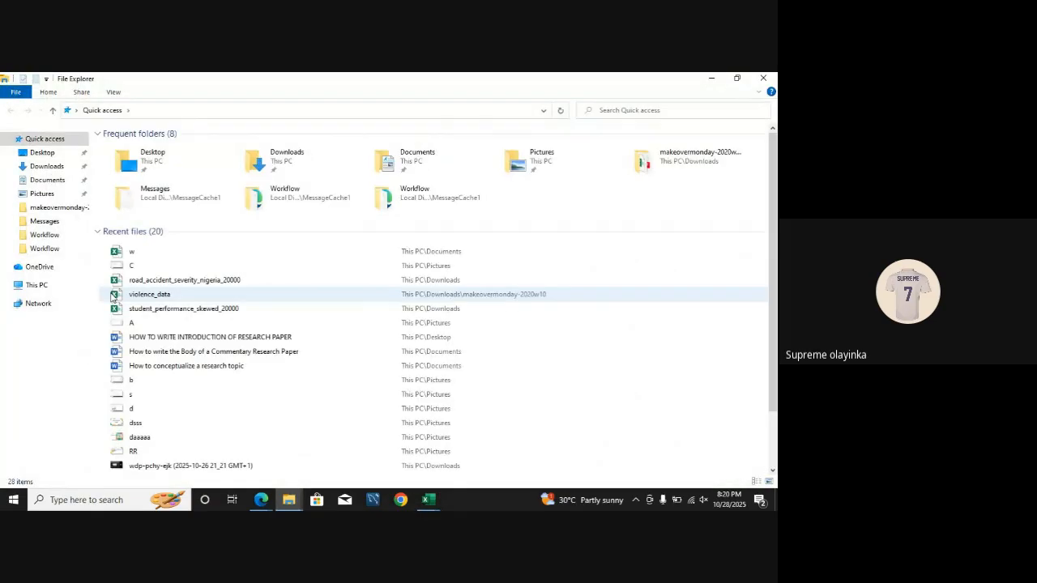
left_click(73, 168)
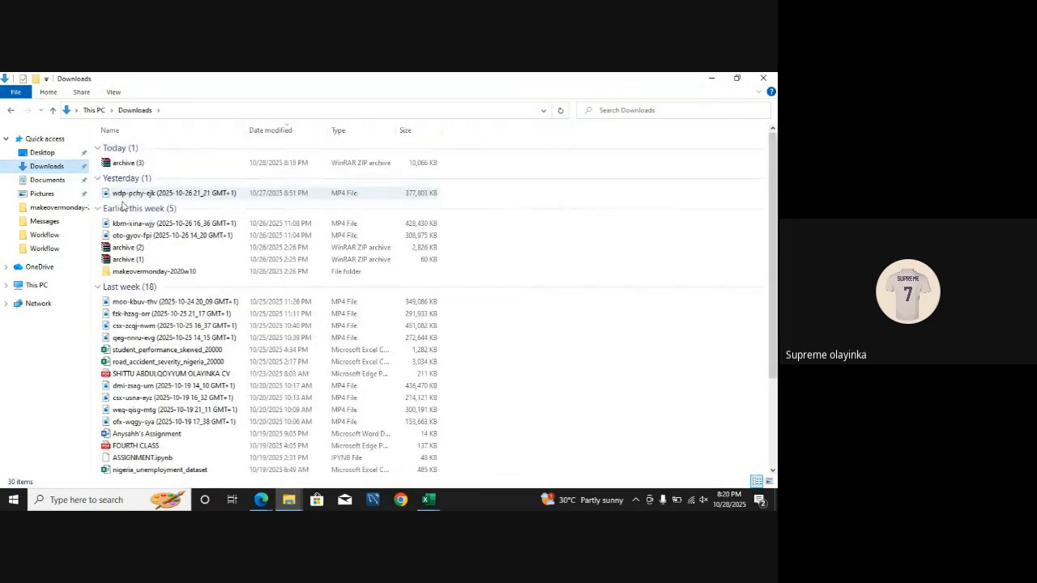
double_click(139, 163)
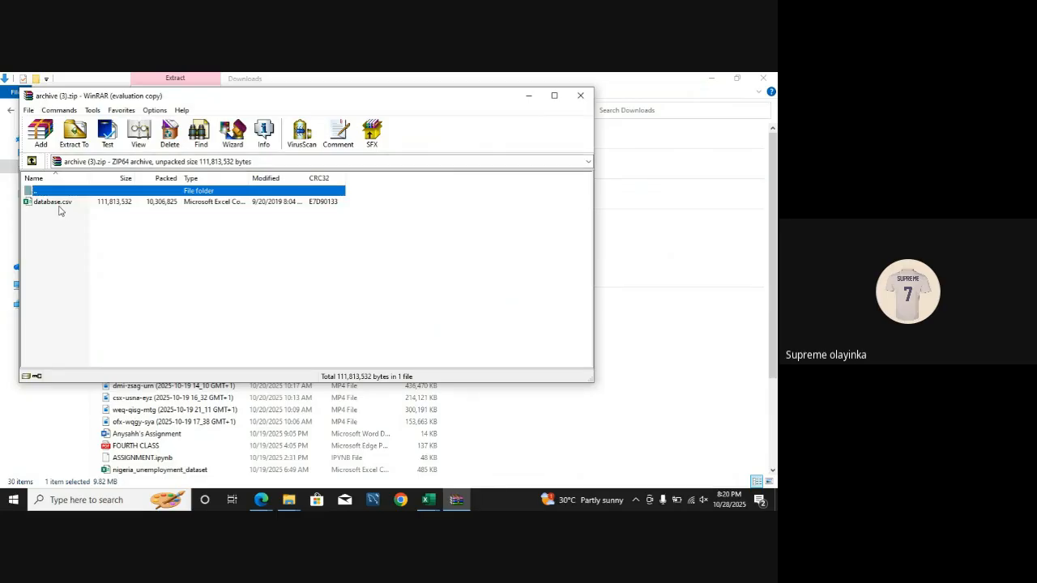
left_click(580, 96)
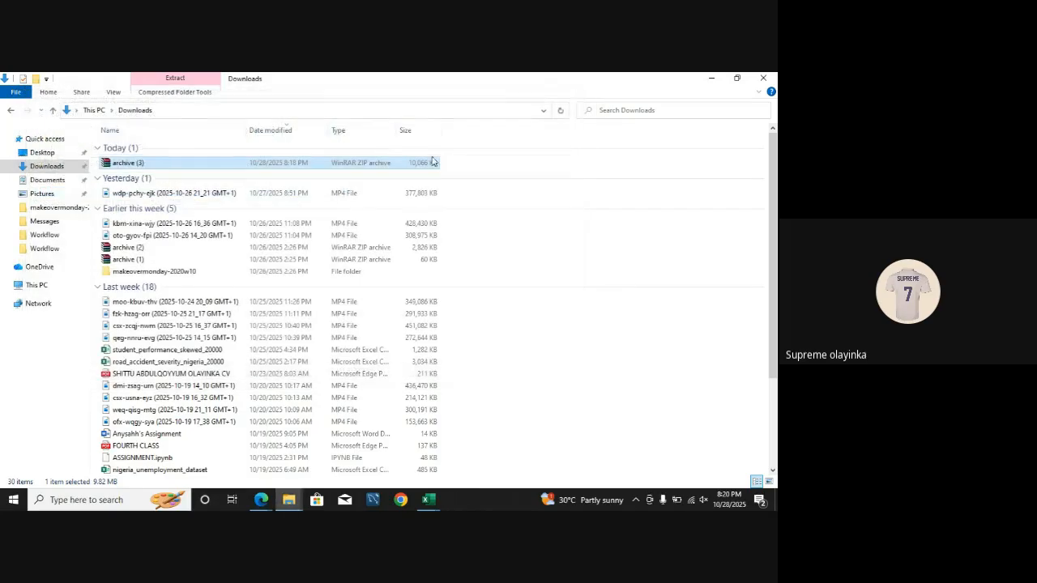
Step: Extract the contents of archive (3) directly into the Downloads folder
right_click(145, 164)
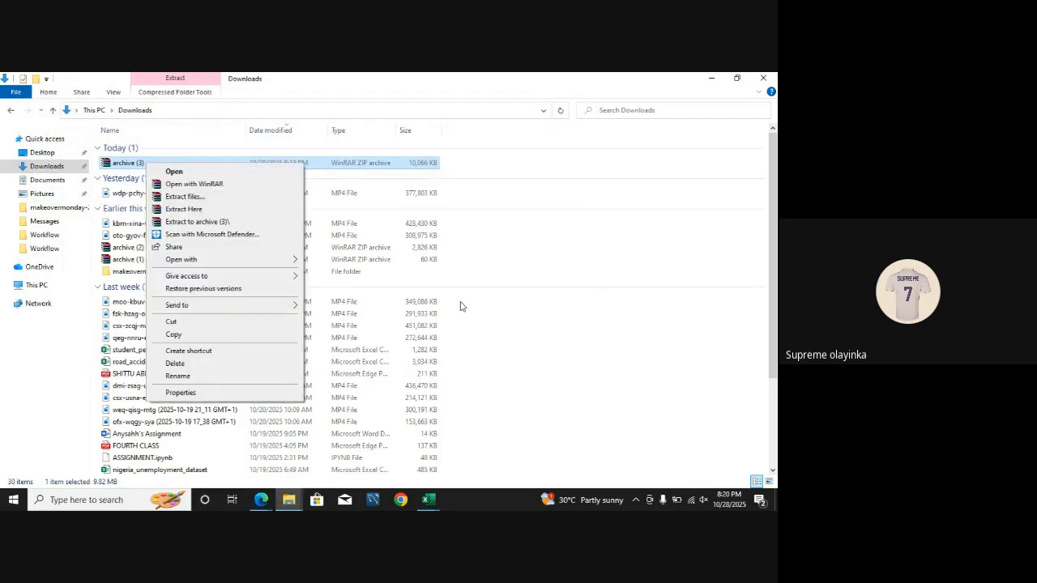
left_click(589, 308)
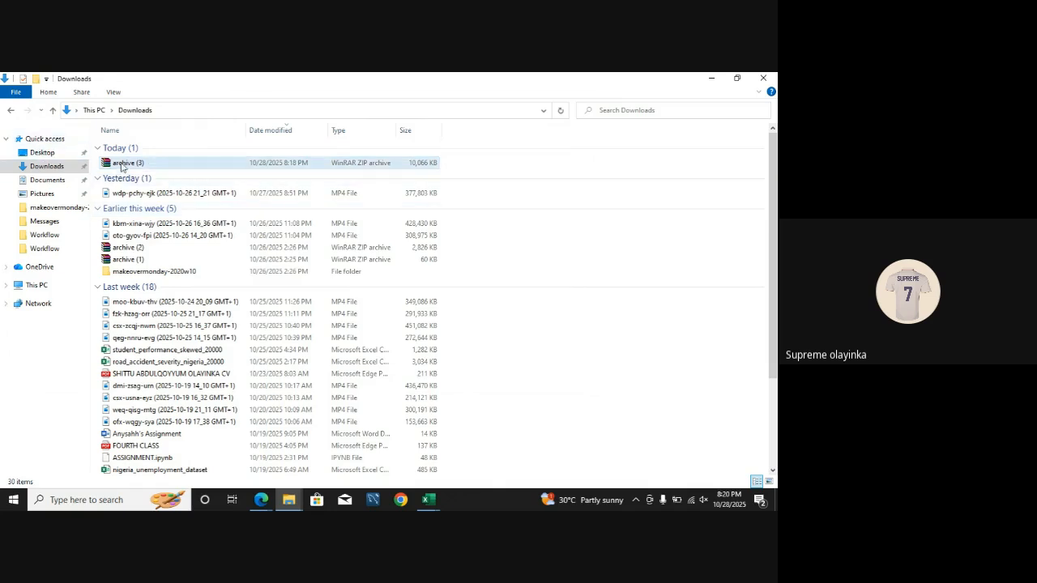
right_click(121, 166)
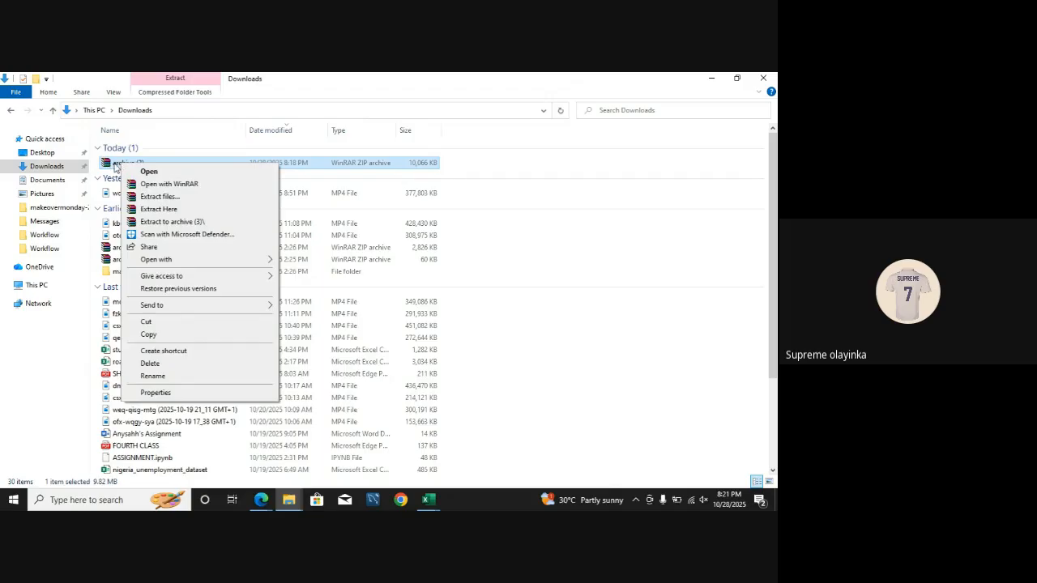
left_click(157, 213)
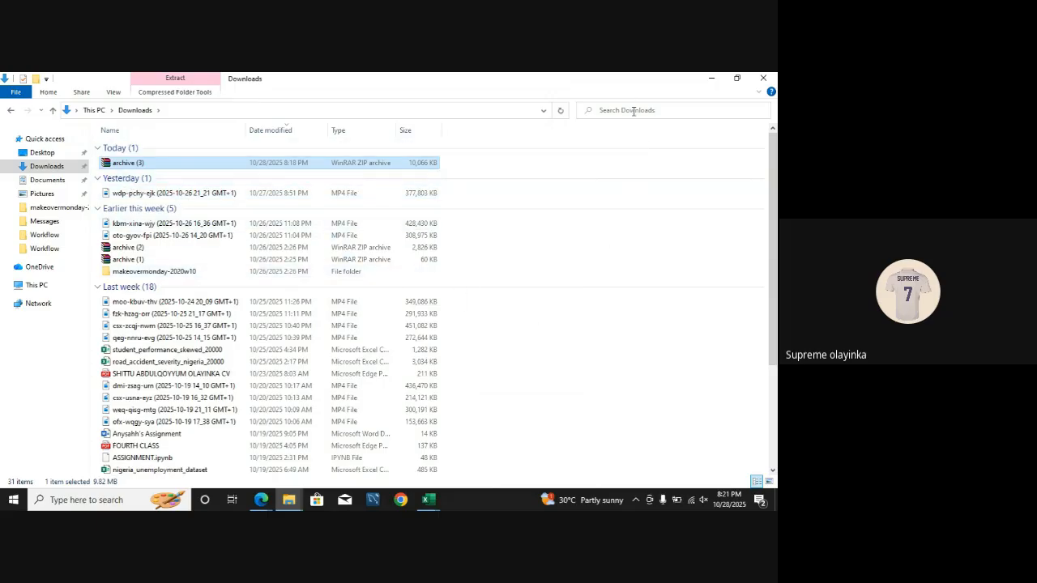
Step: Search the Downloads folder for "datab" and open the database.csv file
left_click(634, 111)
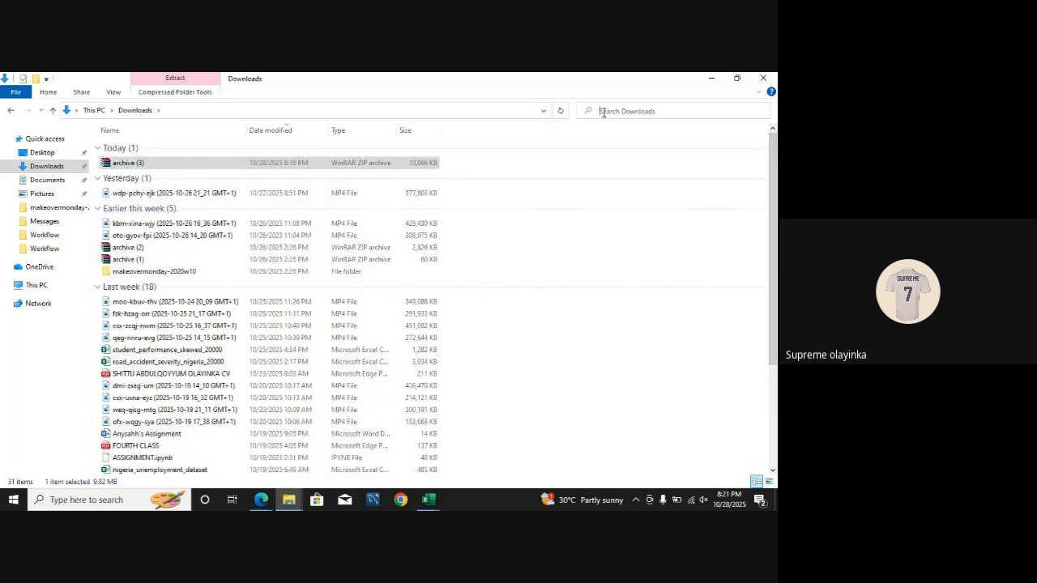
type("ar")
type("ta")
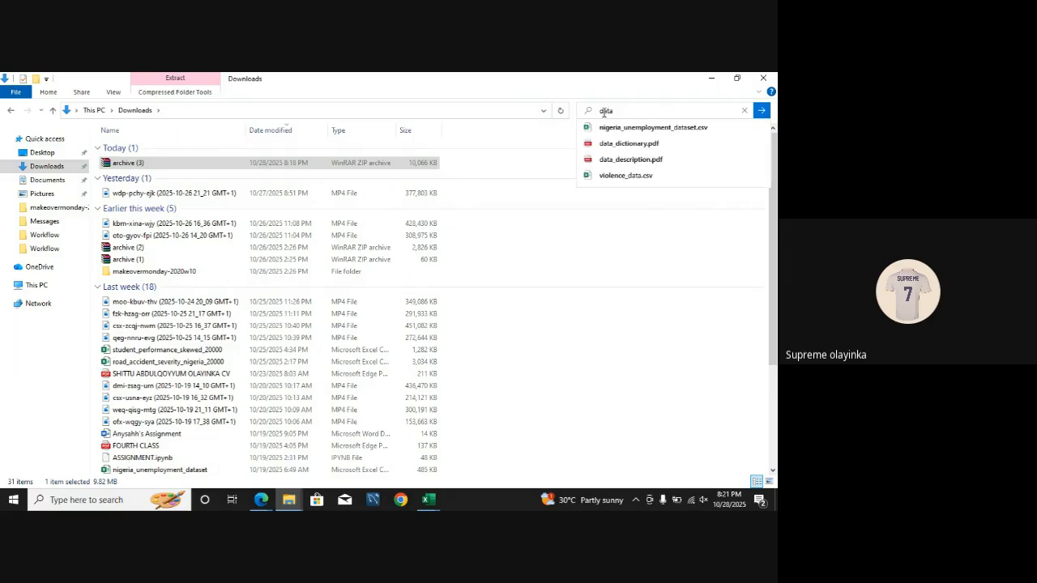
type("bs")
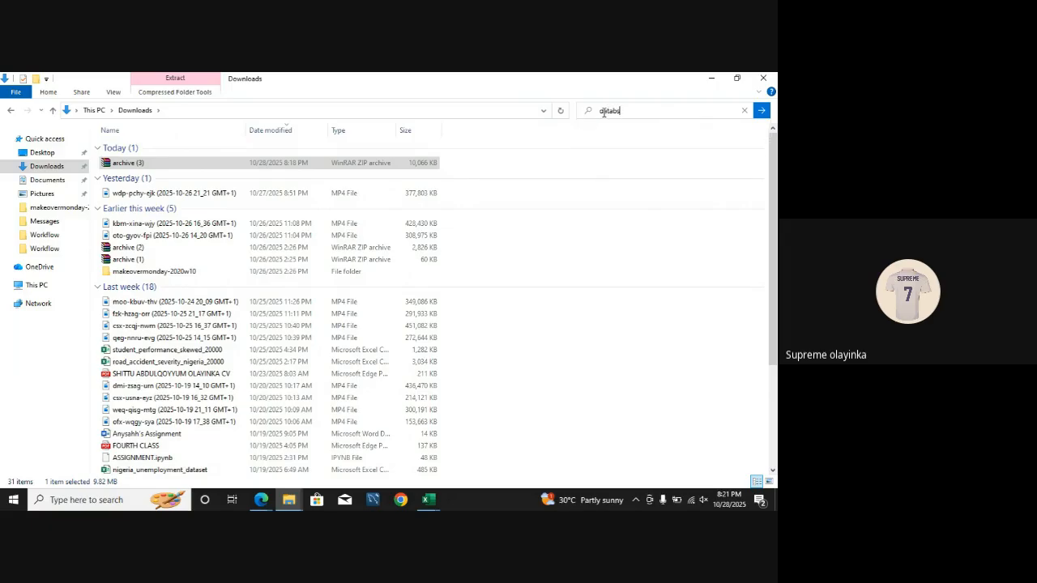
type("e")
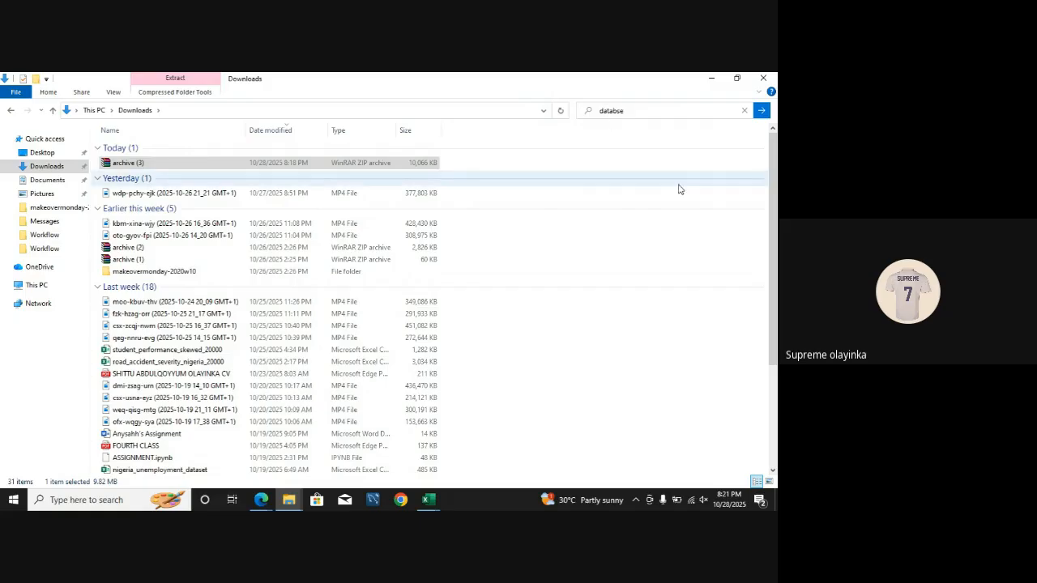
key("BackSpace")
key("BackSpace")
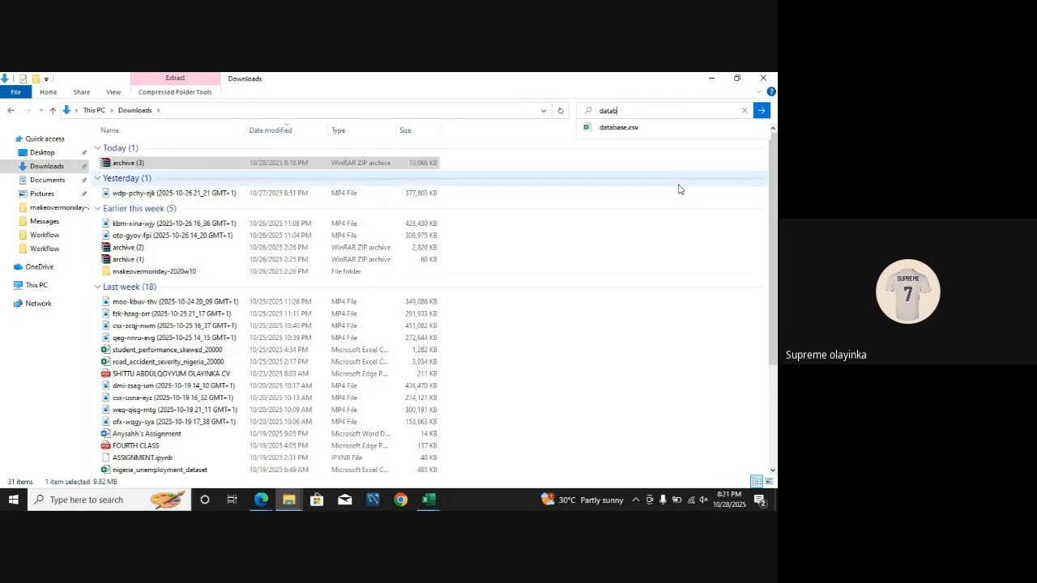
left_click(646, 135)
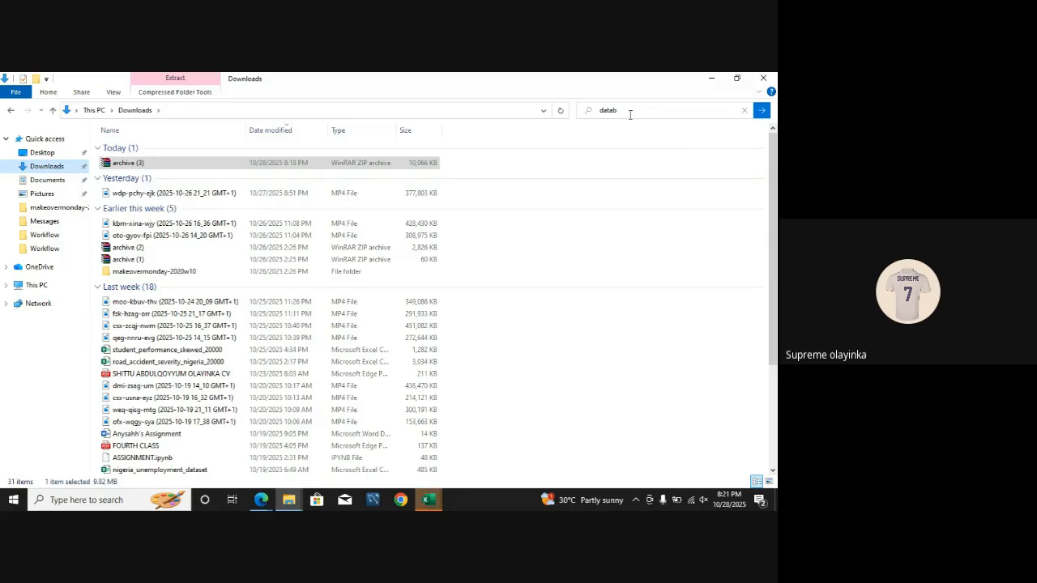
Step: Show the file location of database.csv from the "datab" search suggestions
left_click(628, 111)
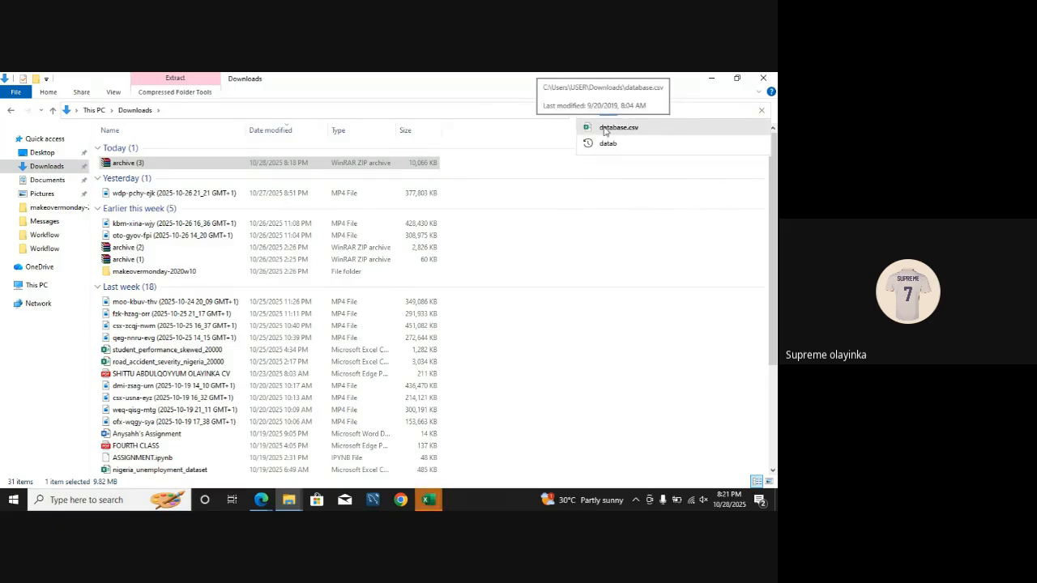
right_click(607, 131)
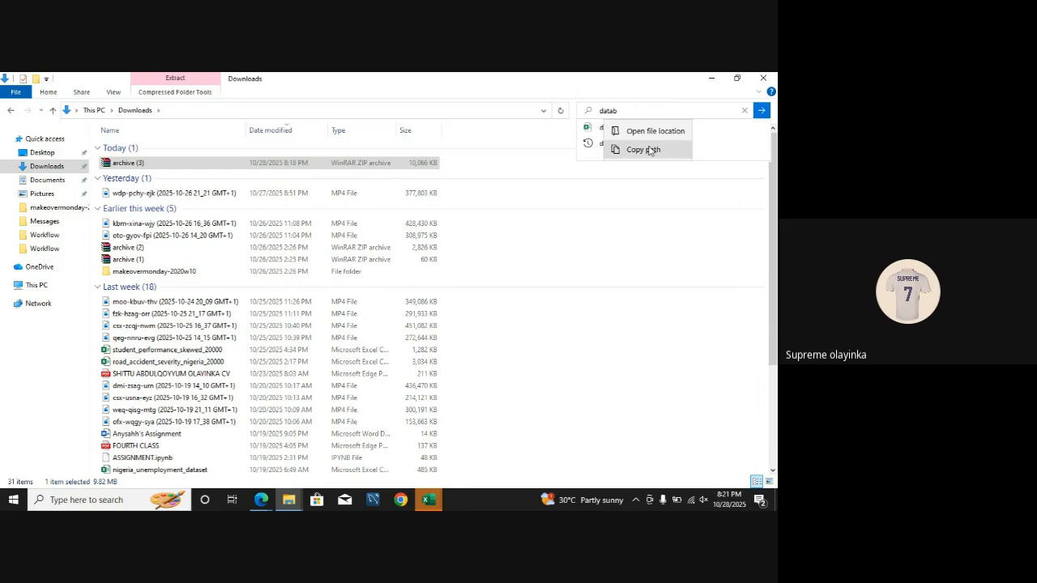
left_click(649, 131)
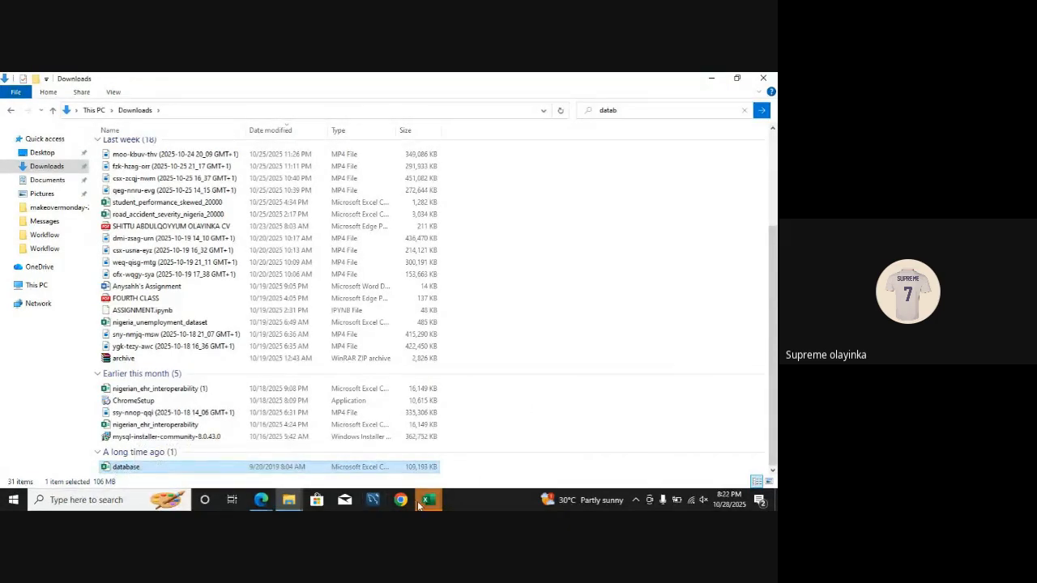
Step: Switch to Excel and view the opened database workbook's homicide records
mouse_move(421, 501)
left_click(470, 458)
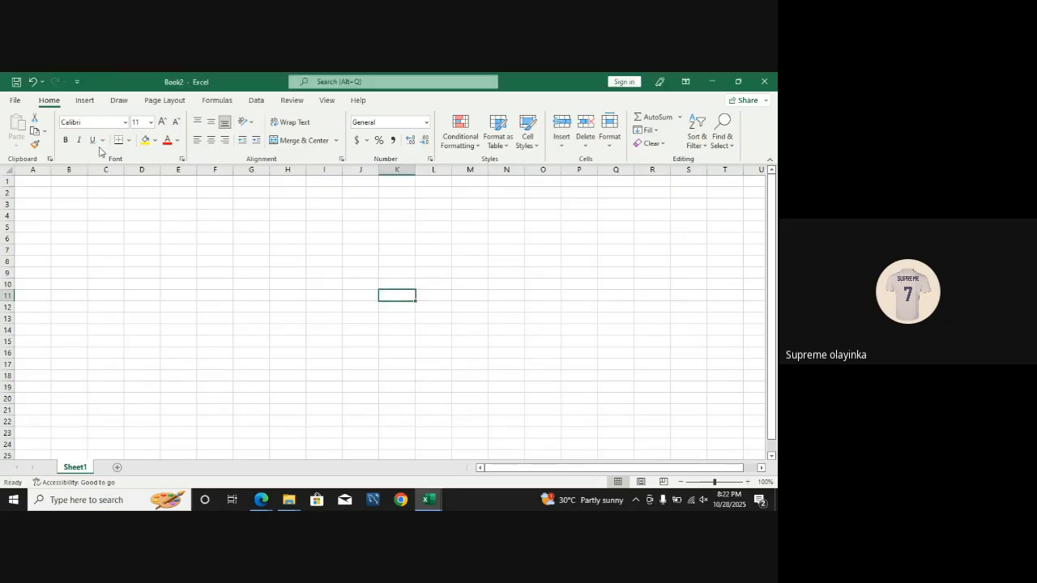
mouse_move(424, 506)
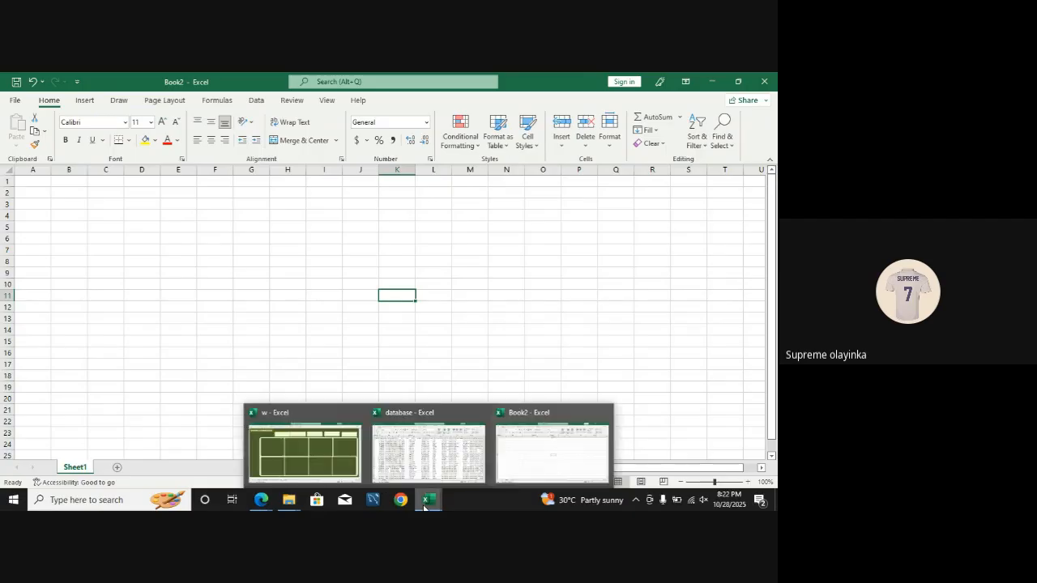
left_click(429, 452)
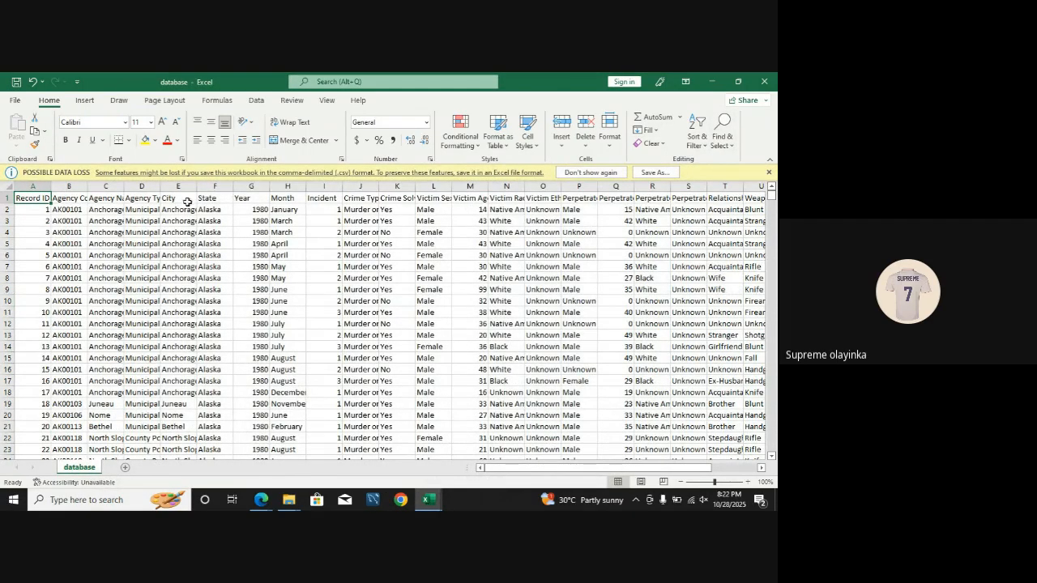
left_click(714, 81)
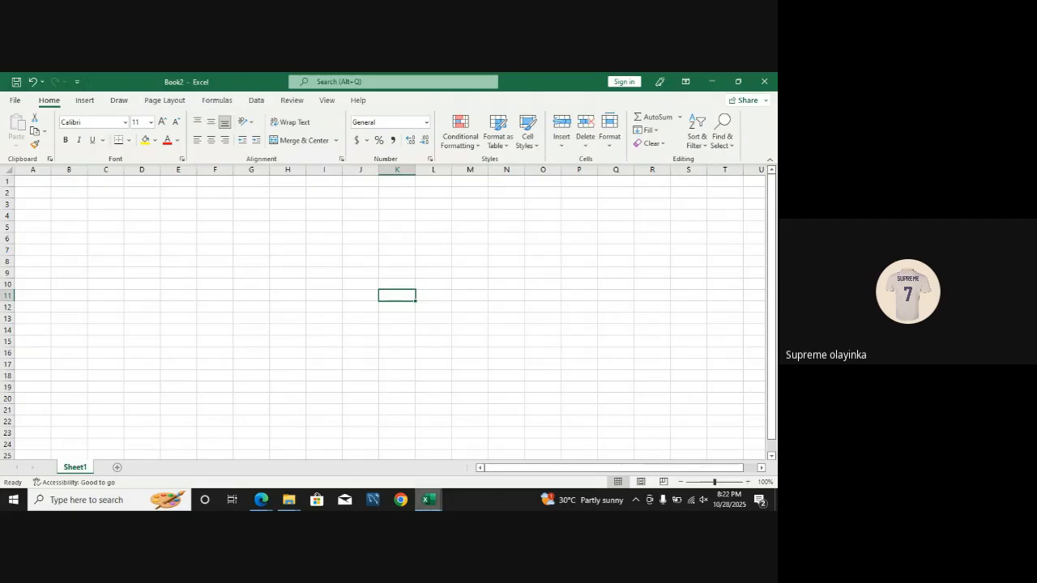
mouse_move(428, 500)
left_click(390, 453)
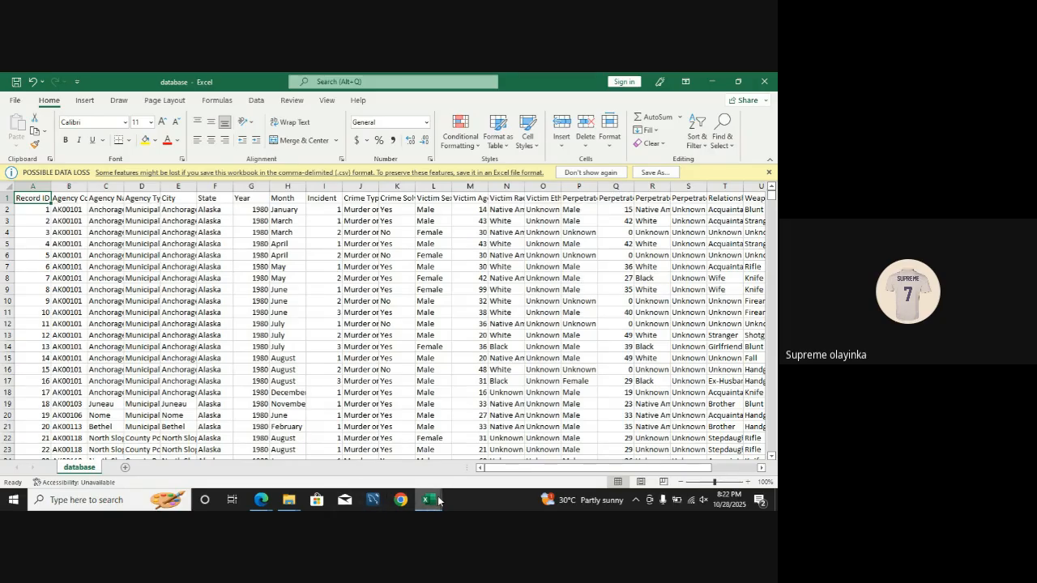
Step: Return to the blank Book2 workbook and keep the Data ribbon permanently expanded
mouse_move(448, 495)
left_click(552, 449)
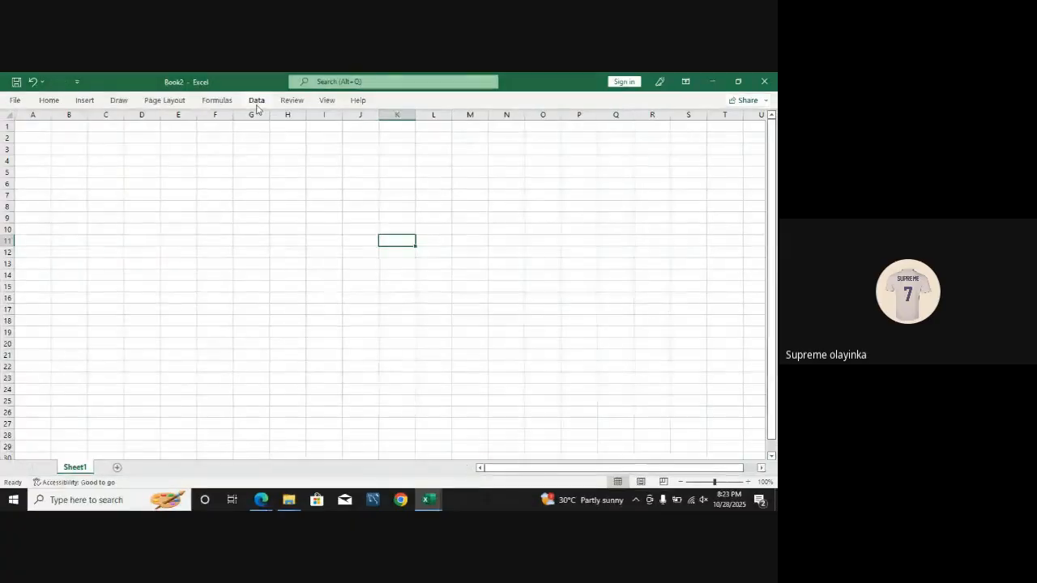
left_click(256, 101)
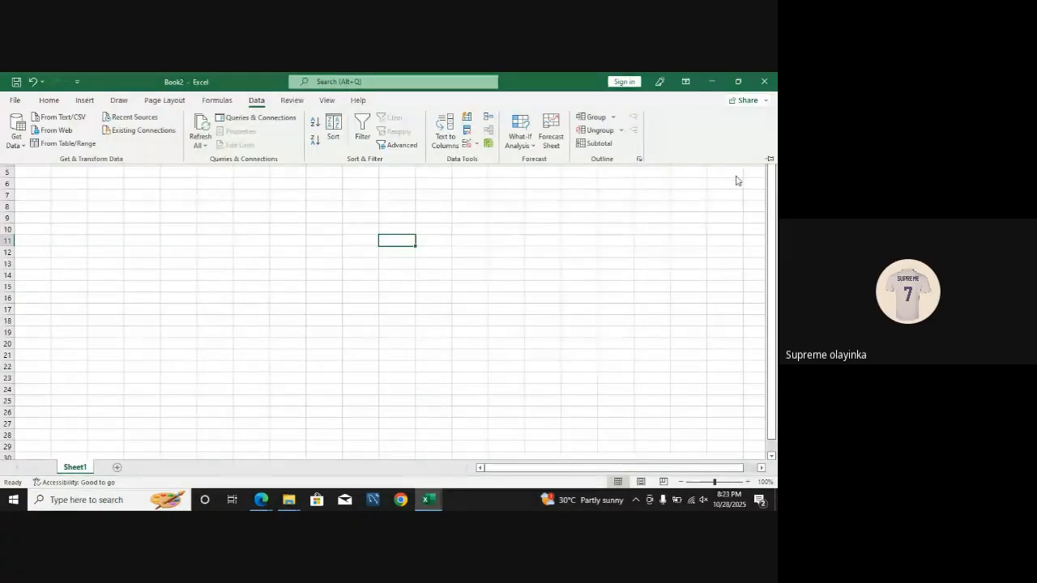
left_click(770, 159)
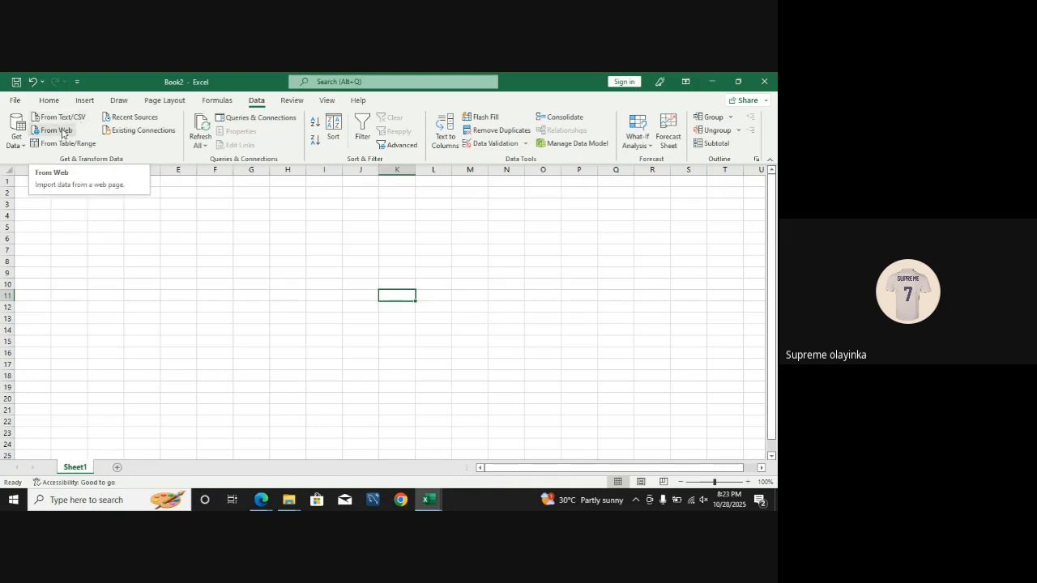
Step: Start a data import from a Text/CSV file and browse to the Downloads folder
left_click(18, 148)
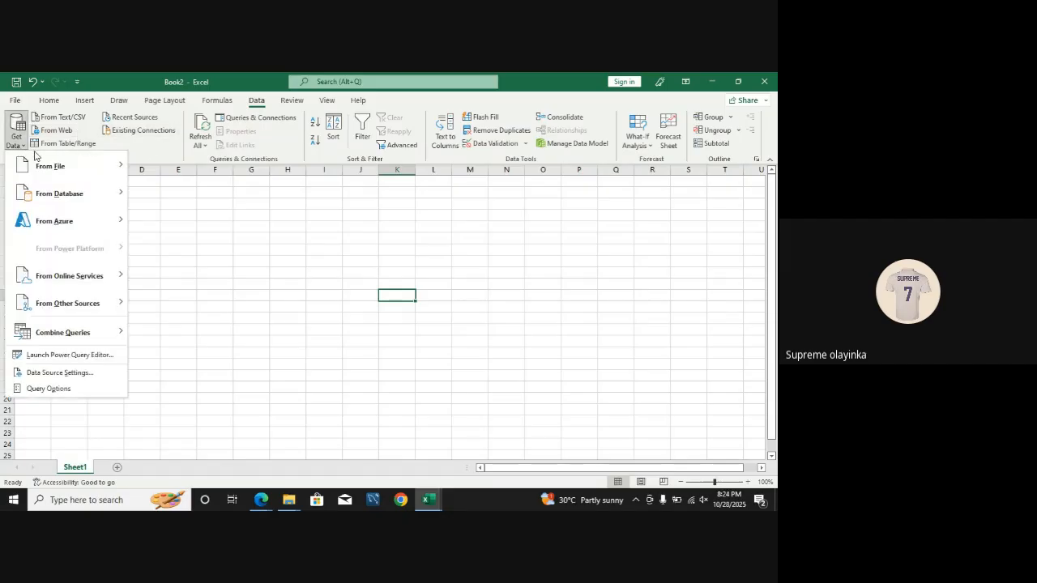
mouse_move(44, 164)
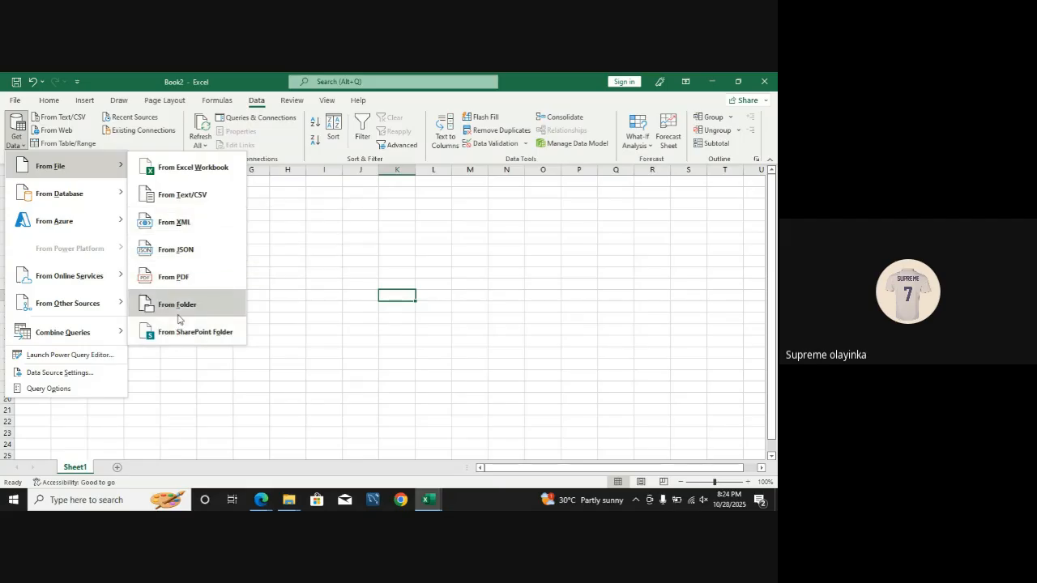
mouse_move(102, 195)
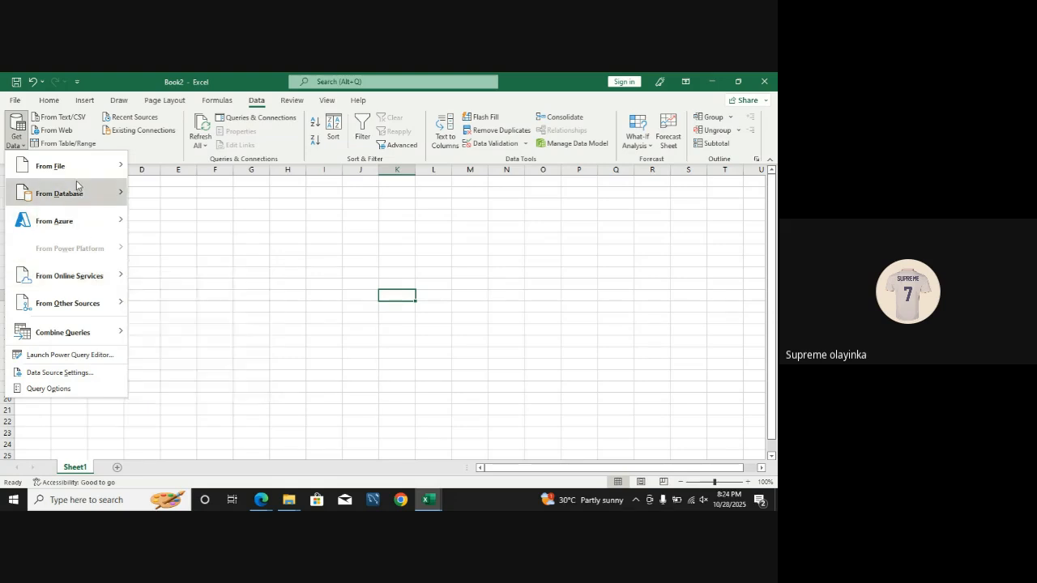
mouse_move(76, 176)
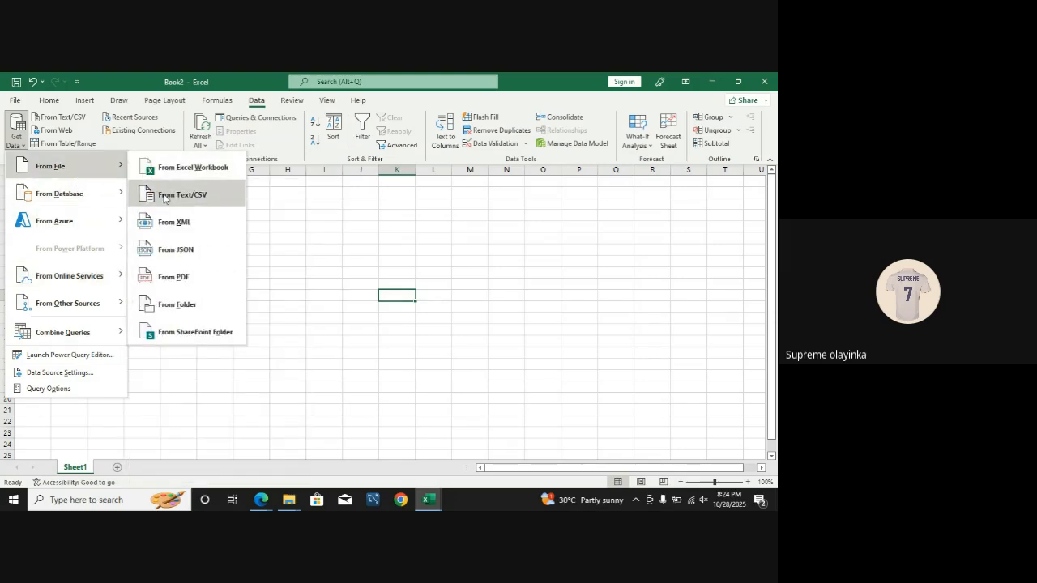
left_click(165, 196)
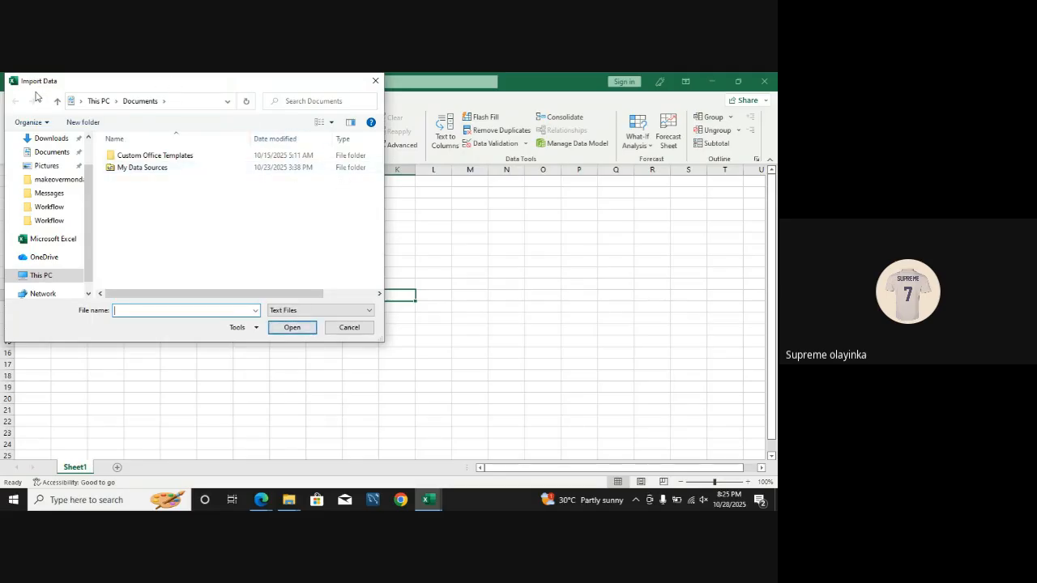
left_click(49, 141)
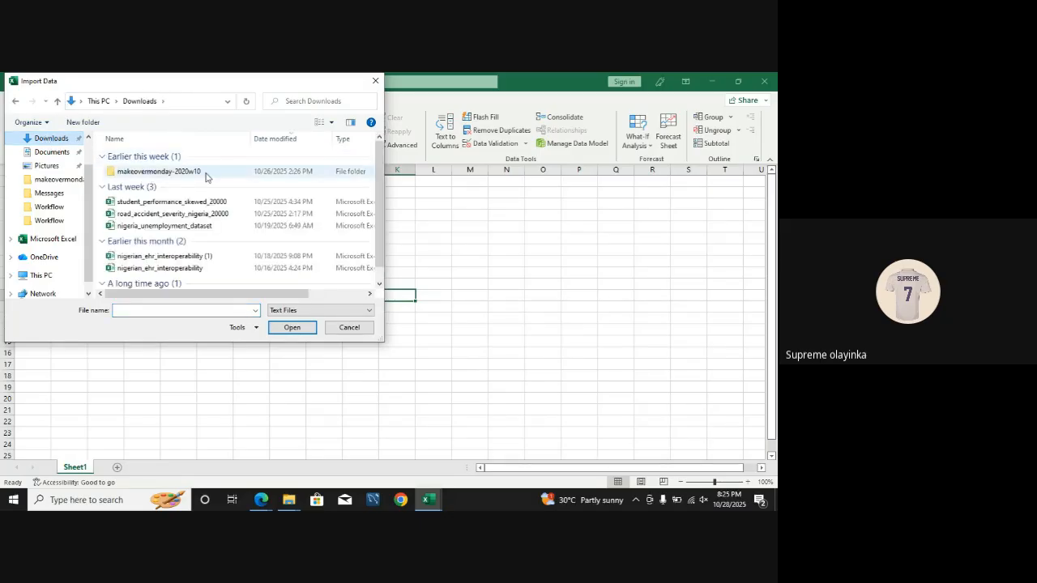
Step: Try to find database.csv for the import by searching the Downloads folder for "datab"
left_click(303, 102)
type("data")
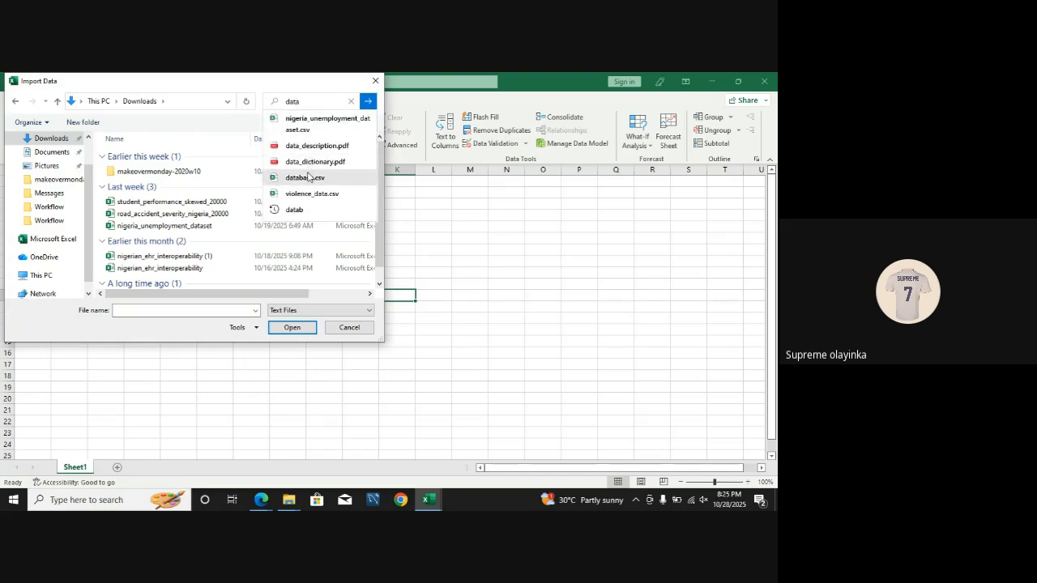
left_click(309, 179)
left_click(322, 101)
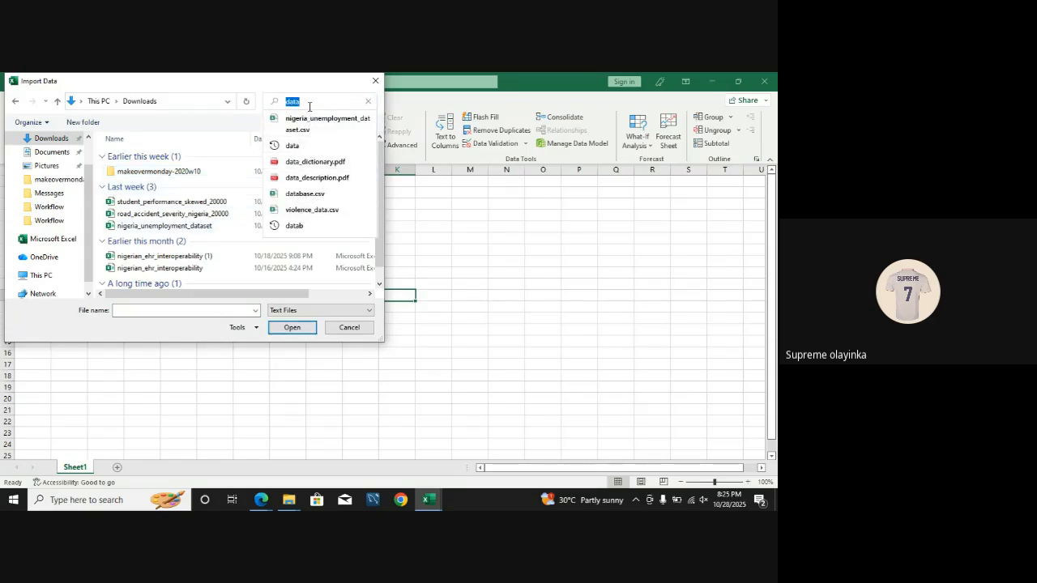
left_click(308, 106)
type("b")
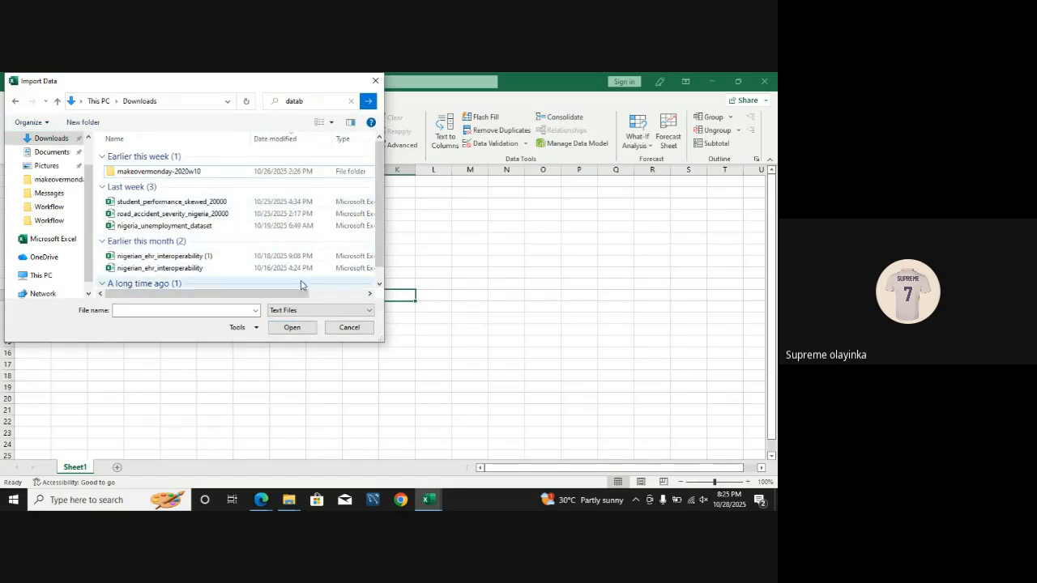
Step: Choose database.csv as the file to import and open its data for transformation in the Power Query Editor
left_click(184, 309)
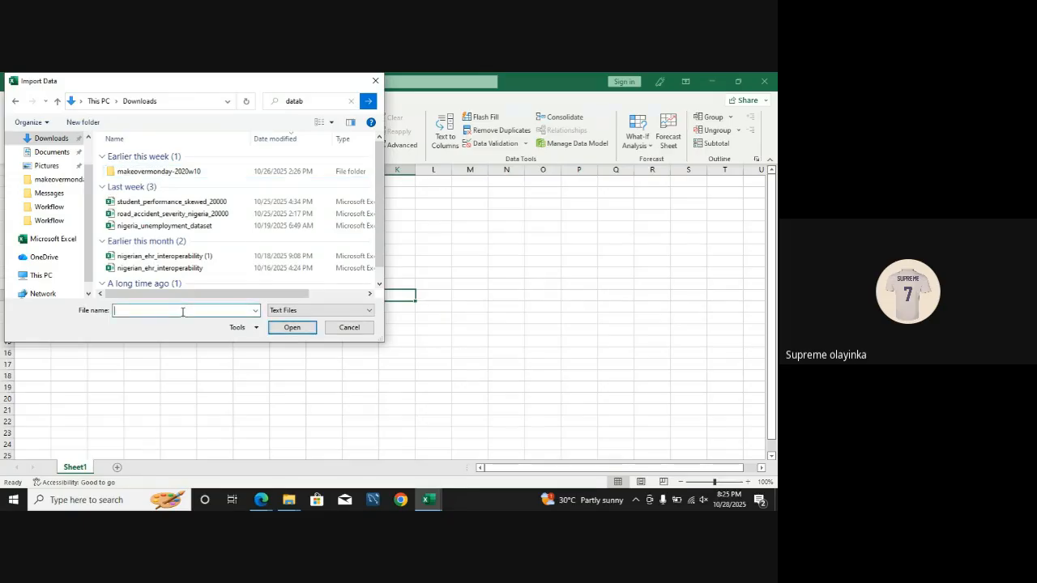
type("da")
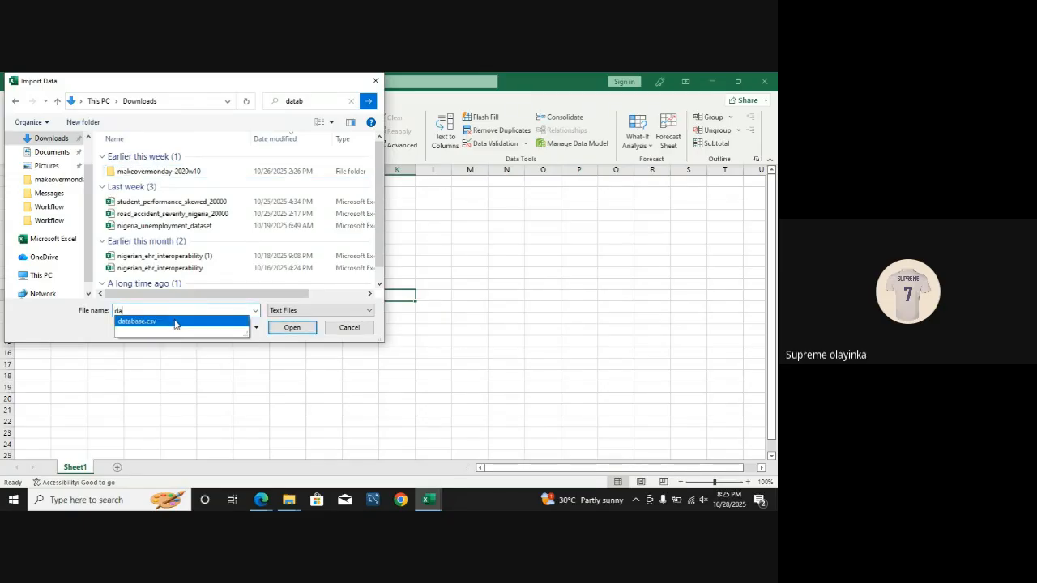
left_click(175, 322)
left_click(291, 327)
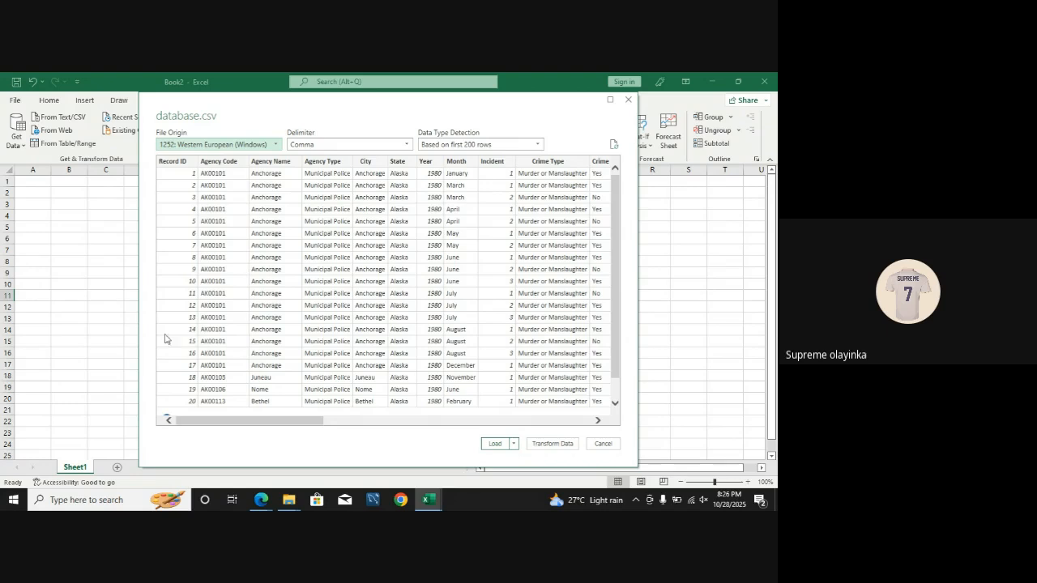
left_click(552, 444)
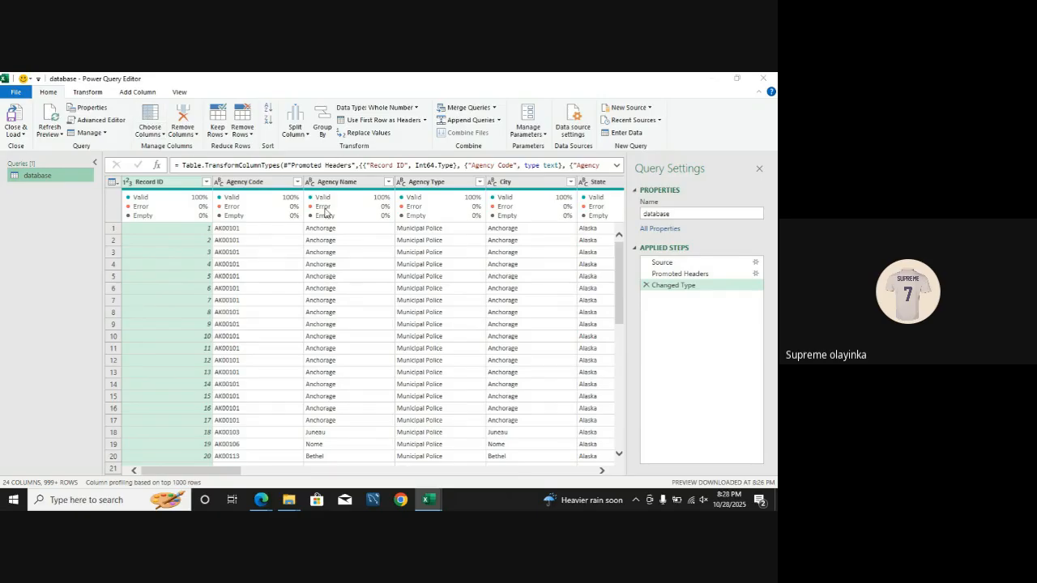
Step: Go to the Weapon column of the database query
mouse_move(324, 212)
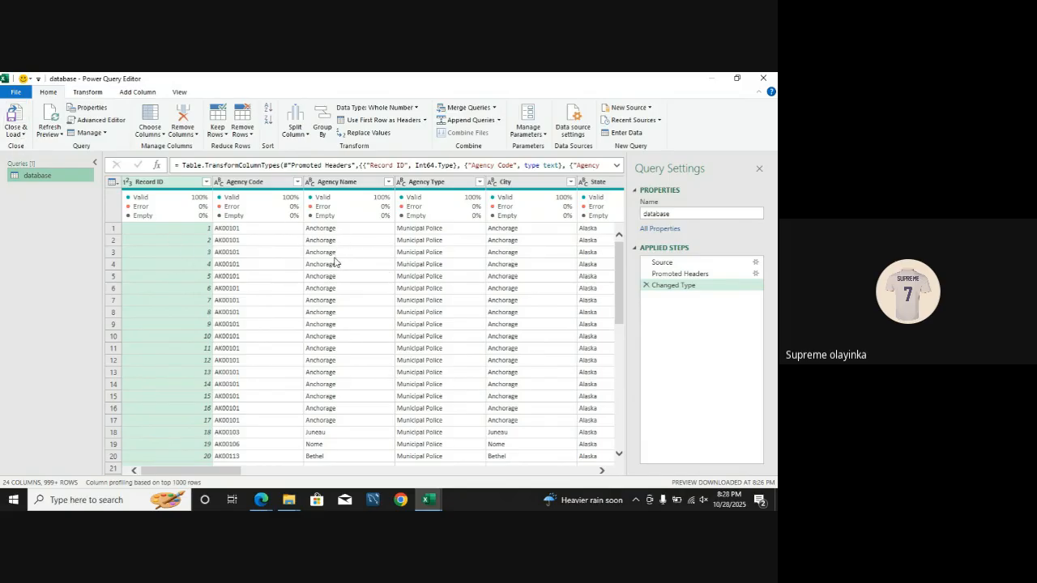
left_click(16, 130)
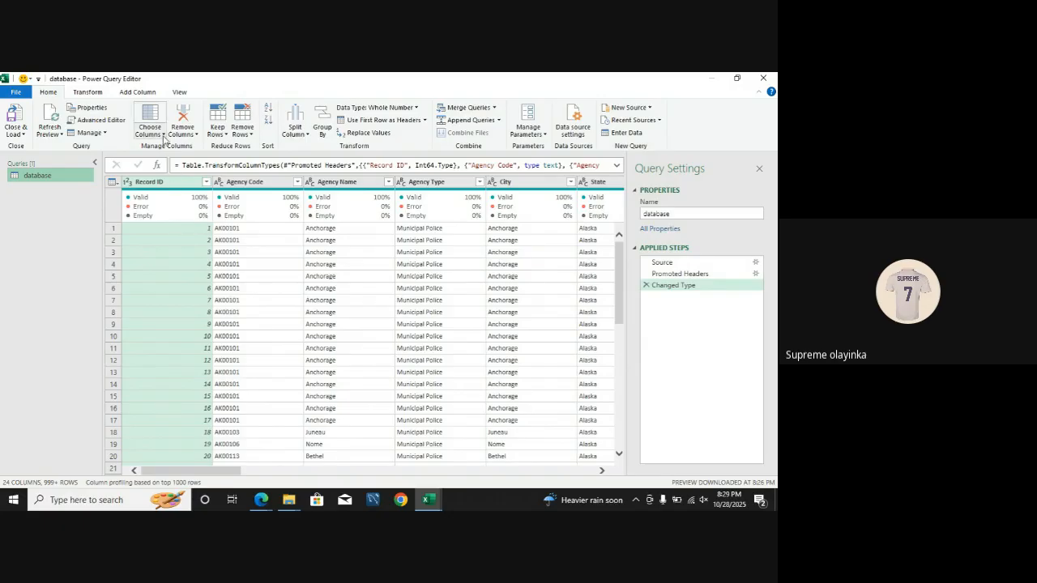
left_click(164, 140)
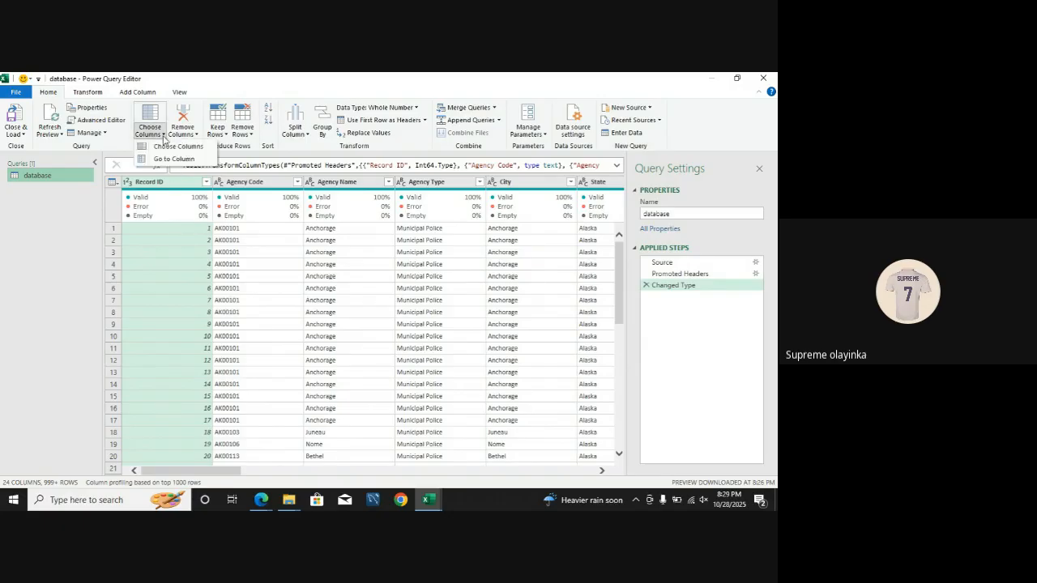
left_click(171, 159)
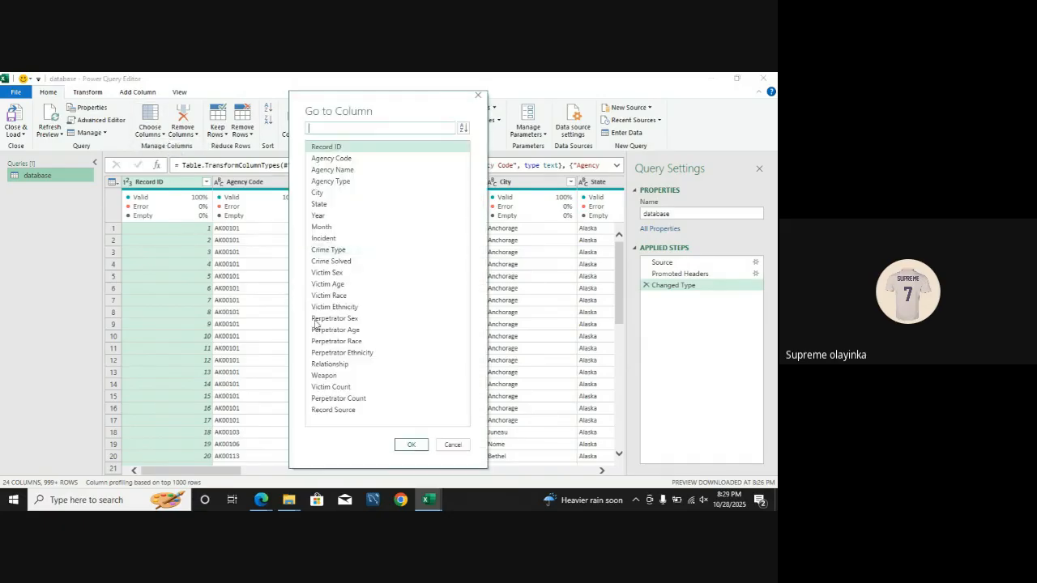
left_click(323, 376)
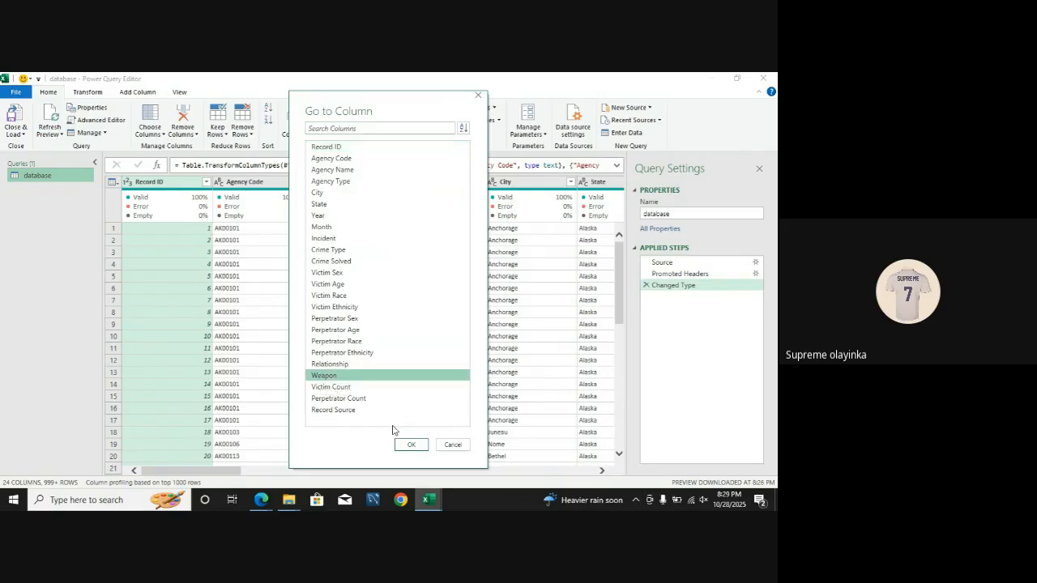
left_click(411, 445)
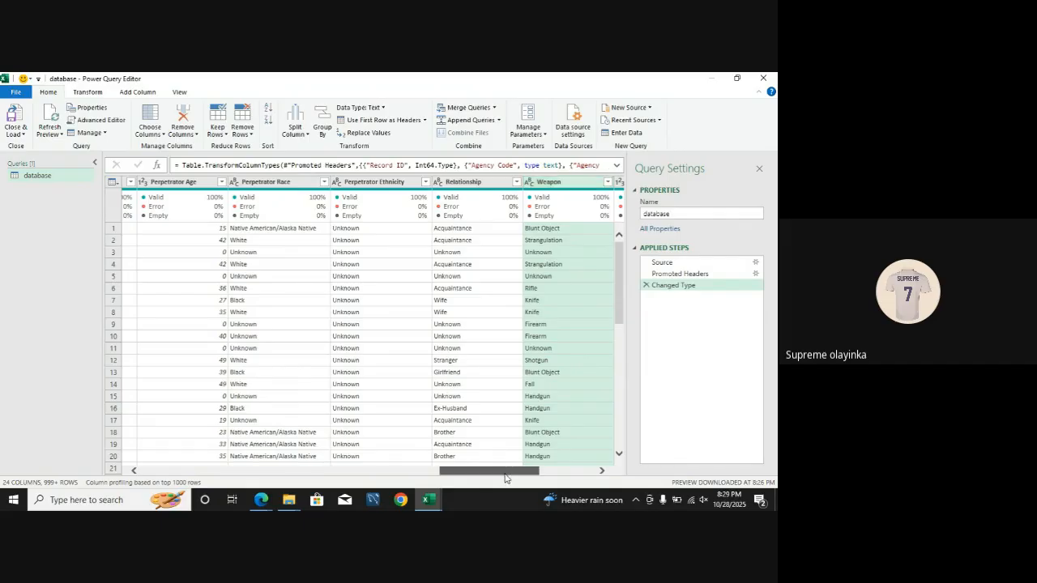
Step: Remove the Agency Code column from the query and restore it by deleting the Removed Columns applied step
left_click_drag(505, 475, 226, 473)
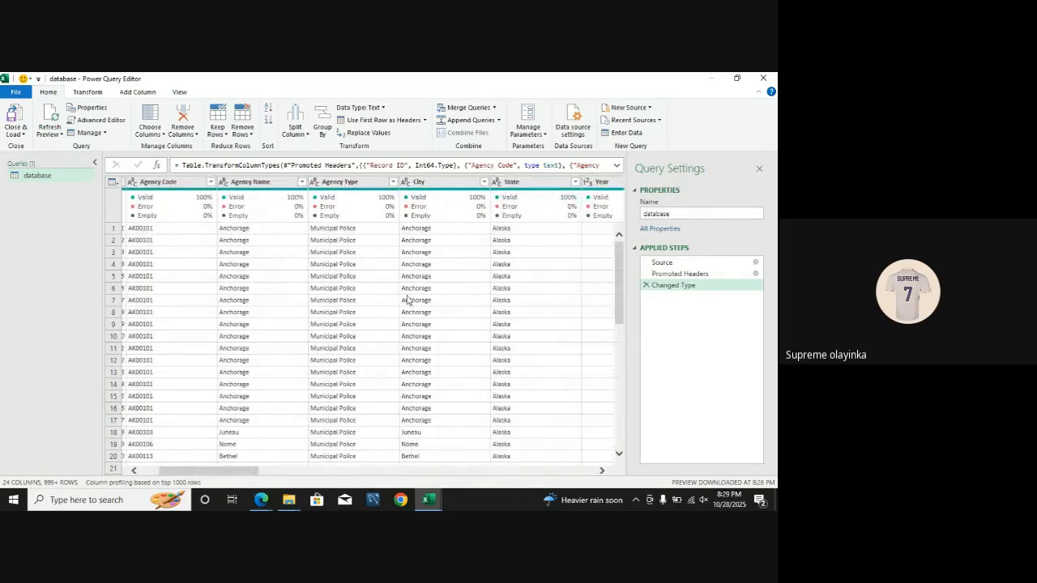
left_click(431, 183)
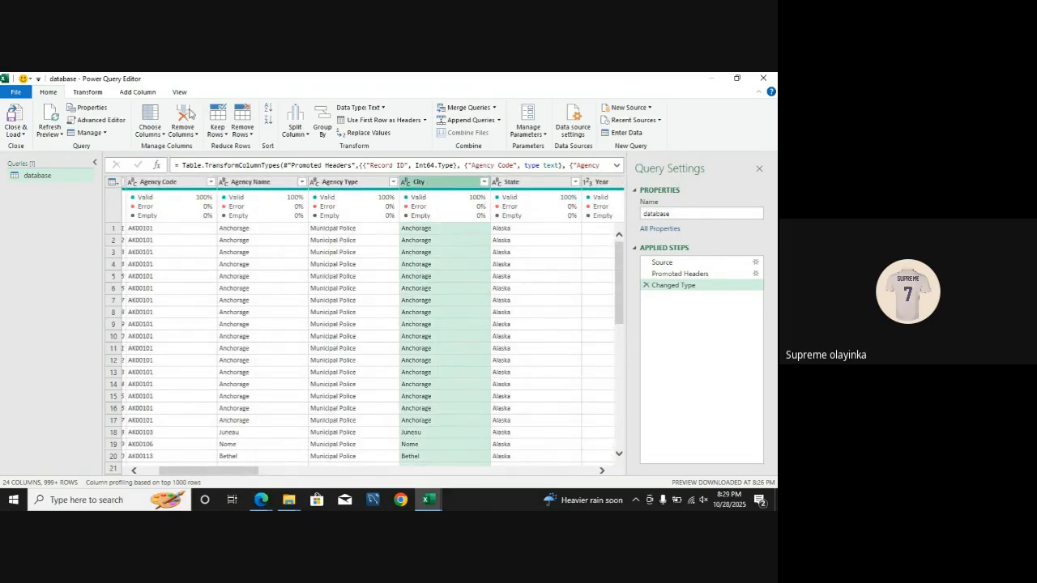
left_click(175, 185)
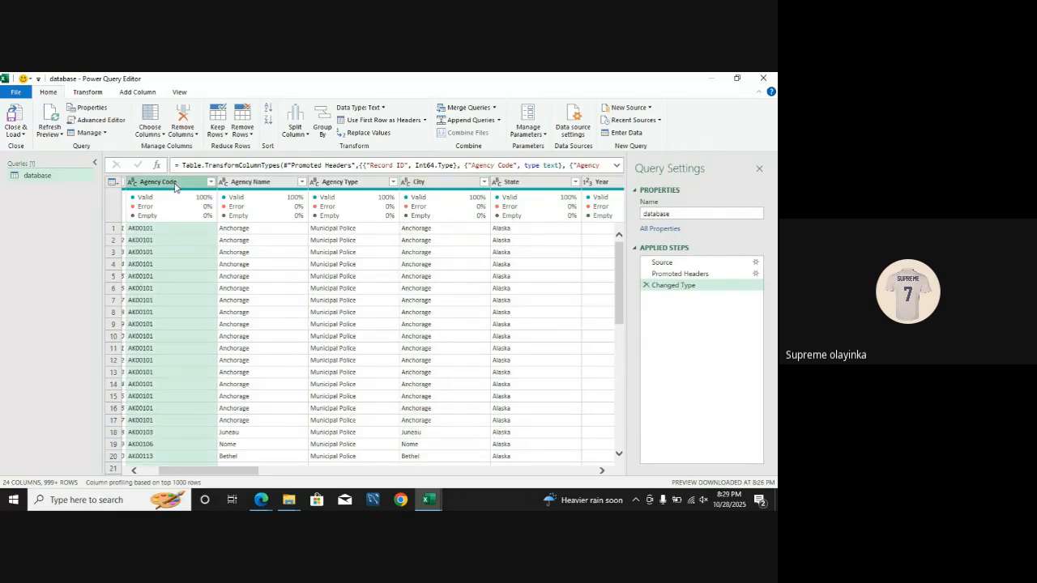
left_click(187, 134)
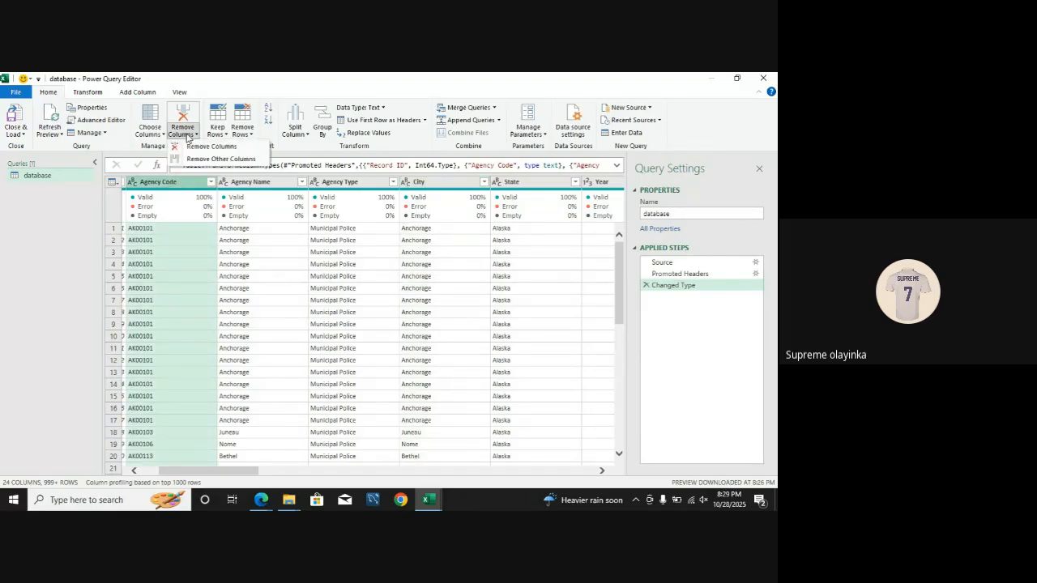
left_click(195, 148)
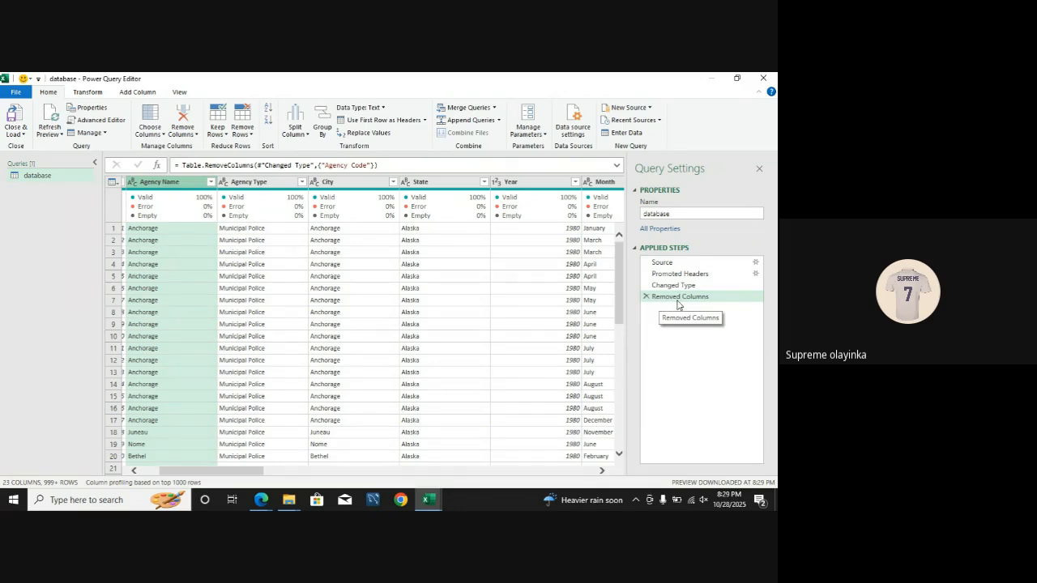
left_click(647, 298)
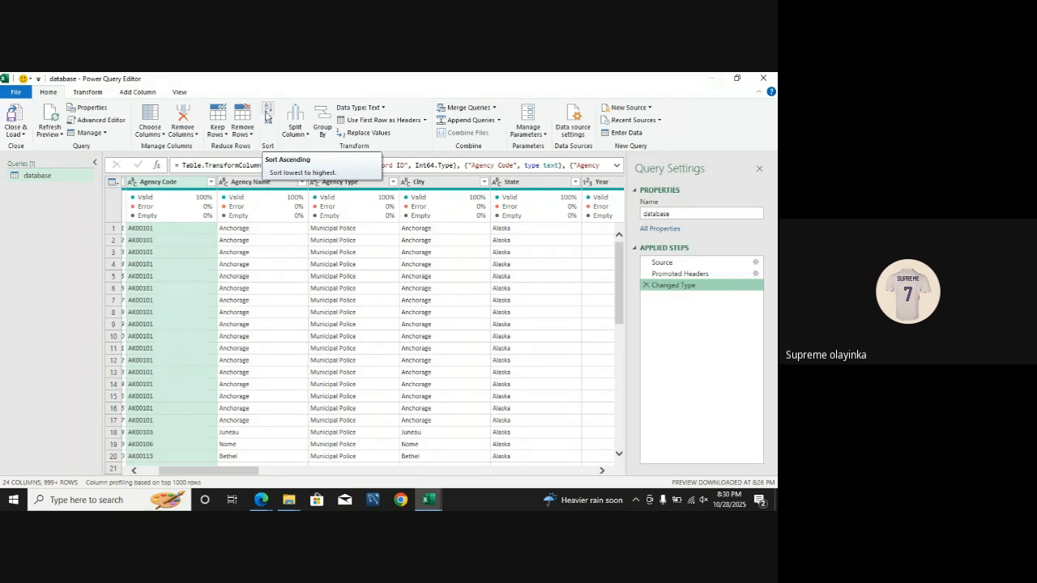
Step: Sort the query rows by the Agency Code column in ascending order
left_click(162, 183)
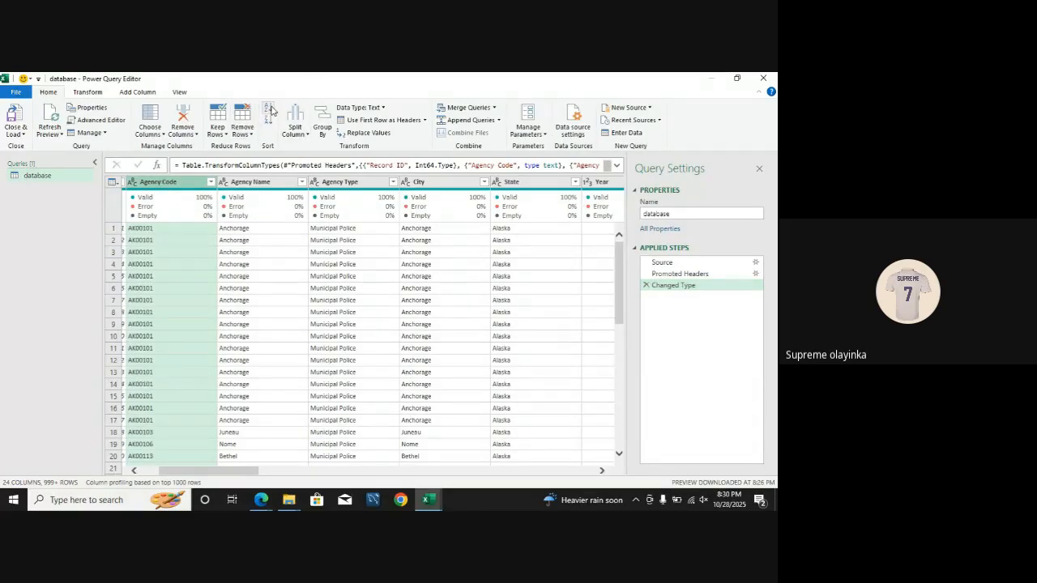
left_click(268, 111)
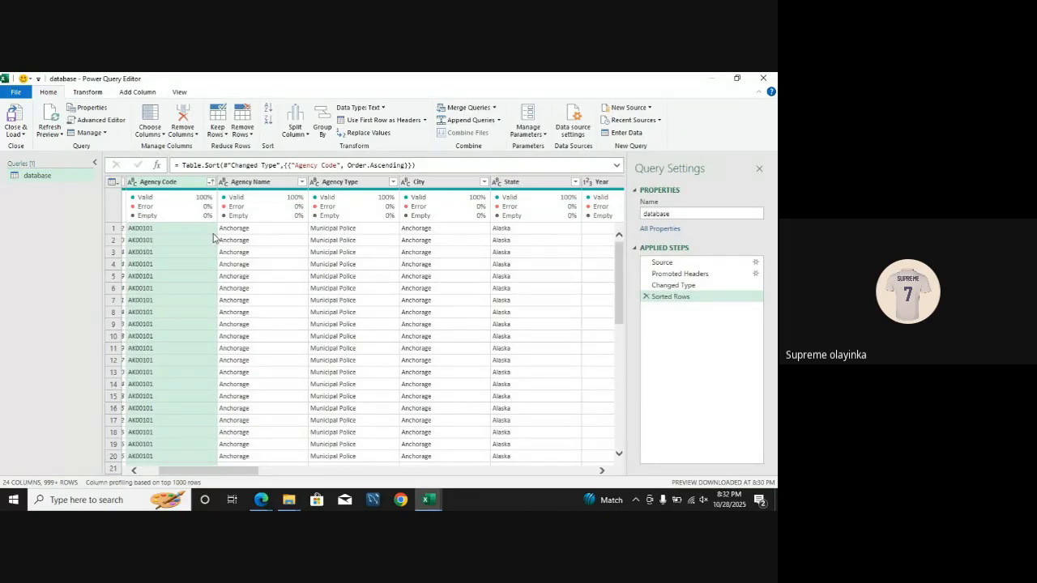
left_click(213, 232)
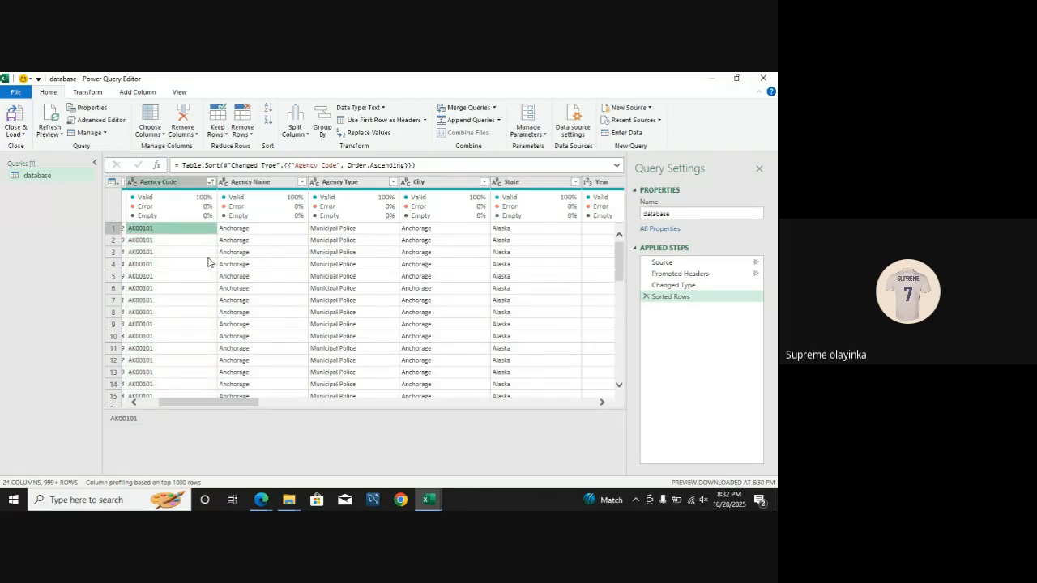
mouse_move(266, 501)
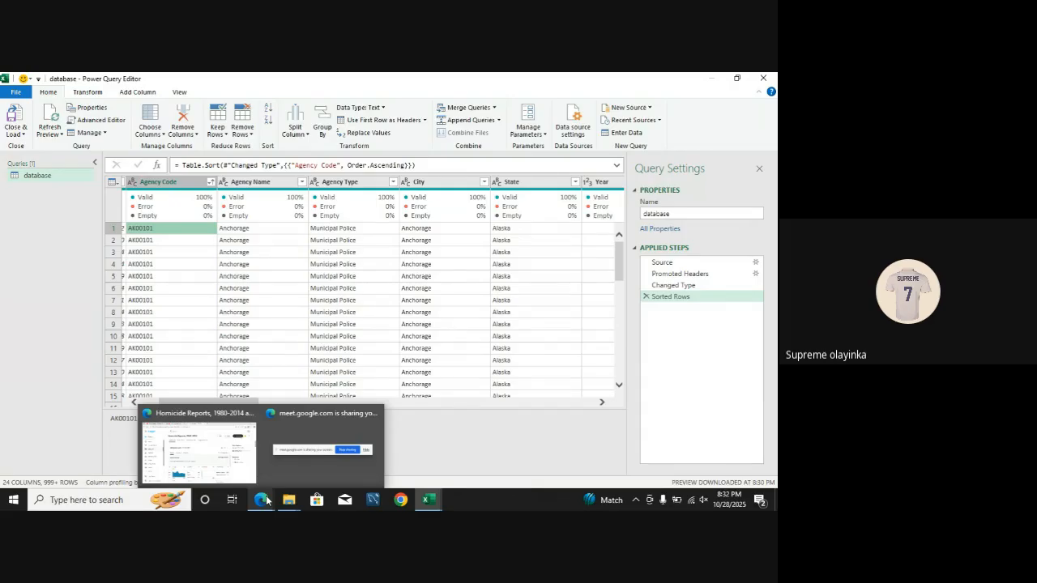
key("XF86AudioMute")
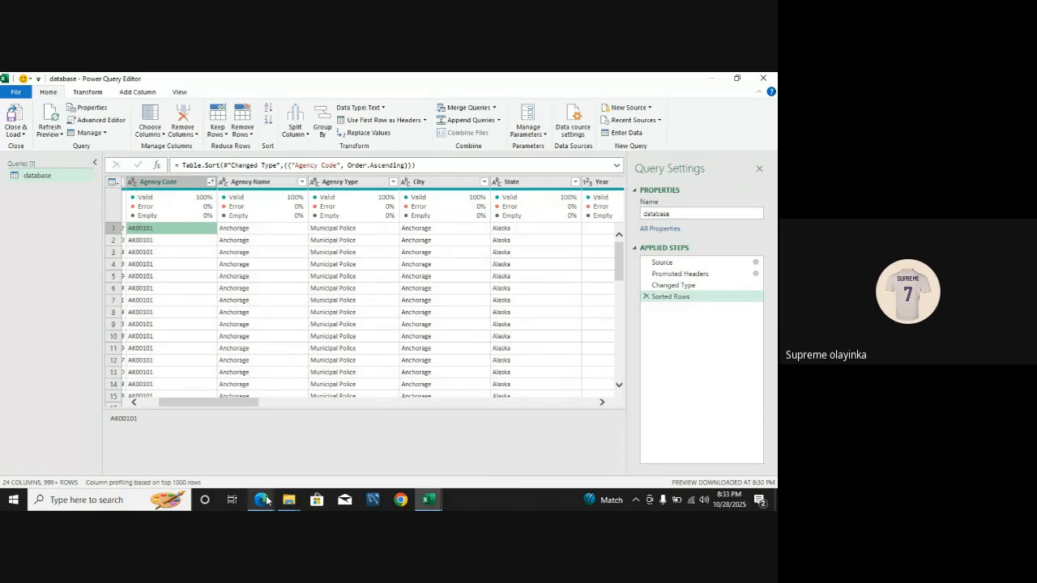
key("XF86AudioMute")
Step: Switch to the Google Meet call in the Edge browser and stop sharing the screen
mouse_move(267, 500)
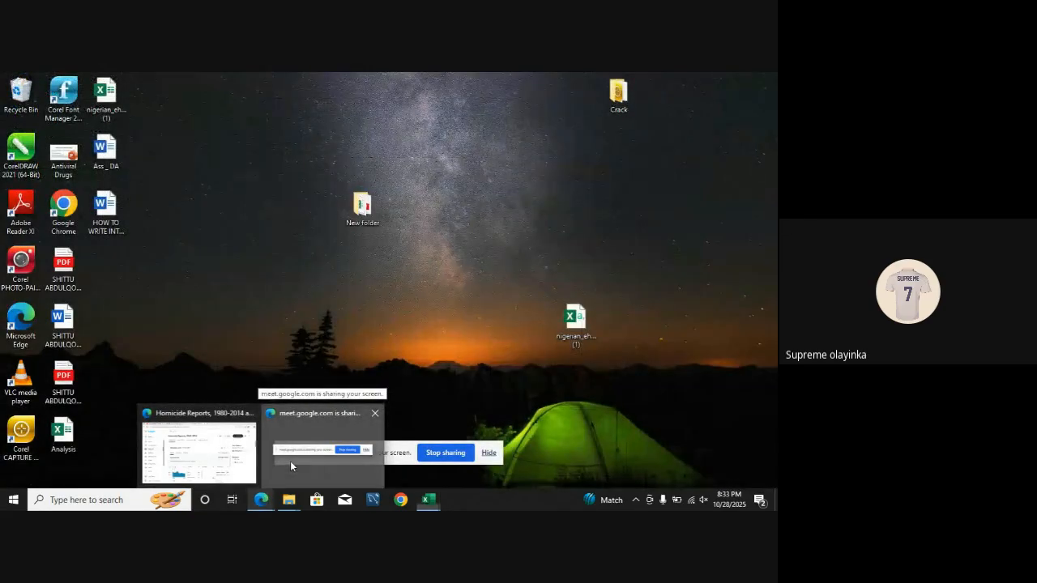
left_click(290, 461)
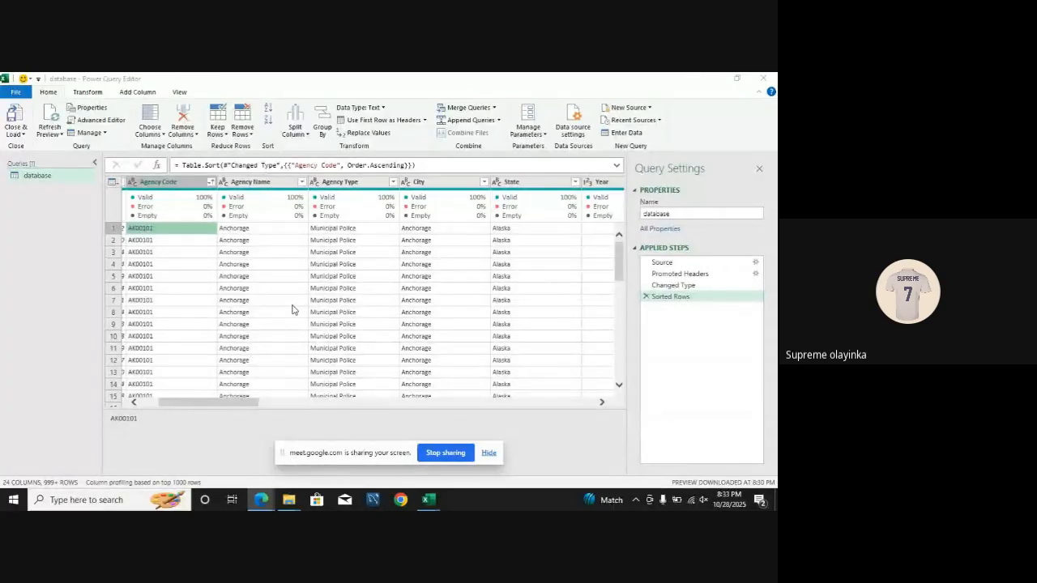
mouse_move(258, 504)
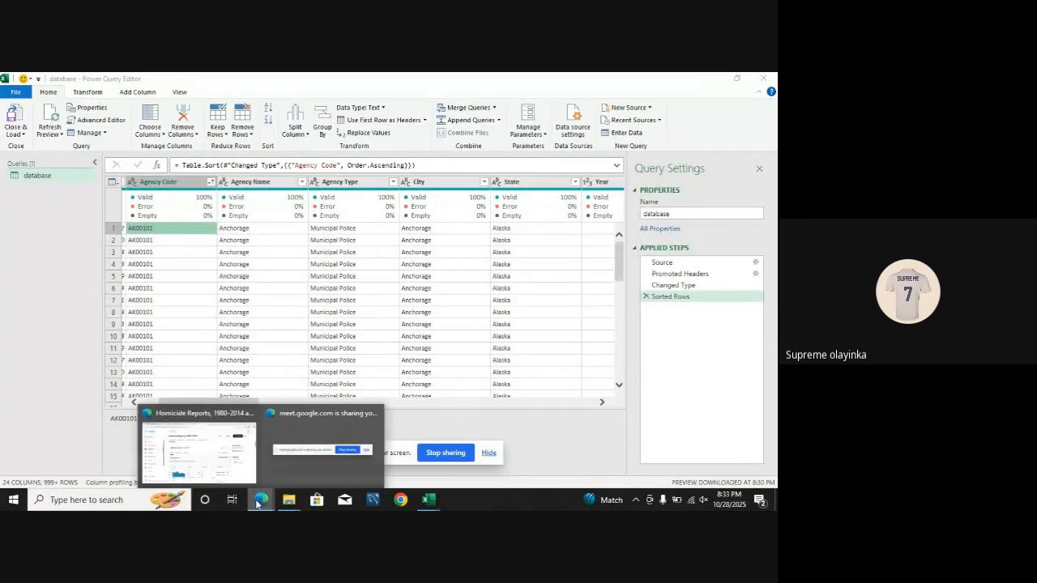
left_click(233, 457)
left_click(225, 81)
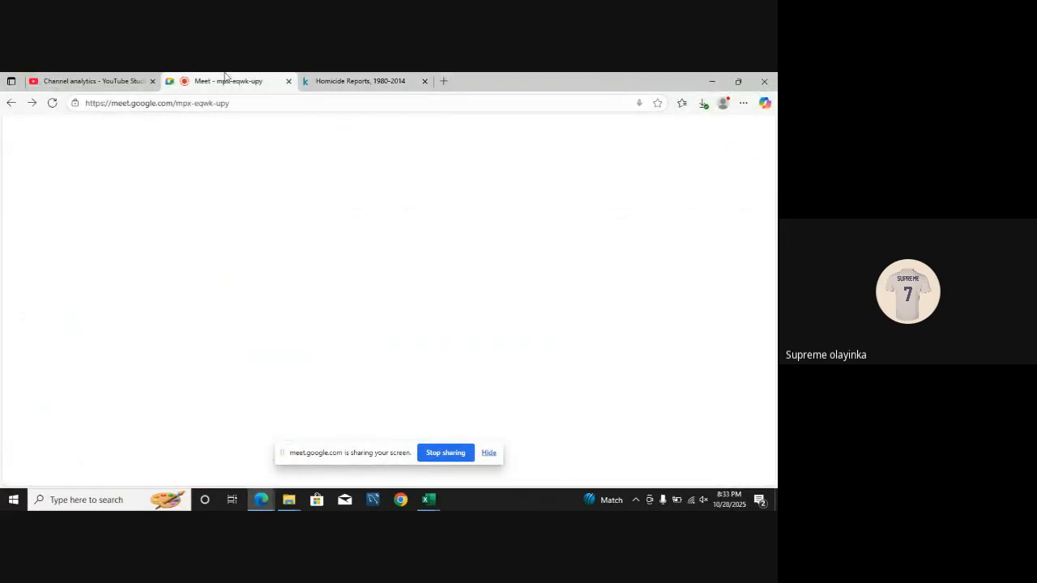
left_click(464, 453)
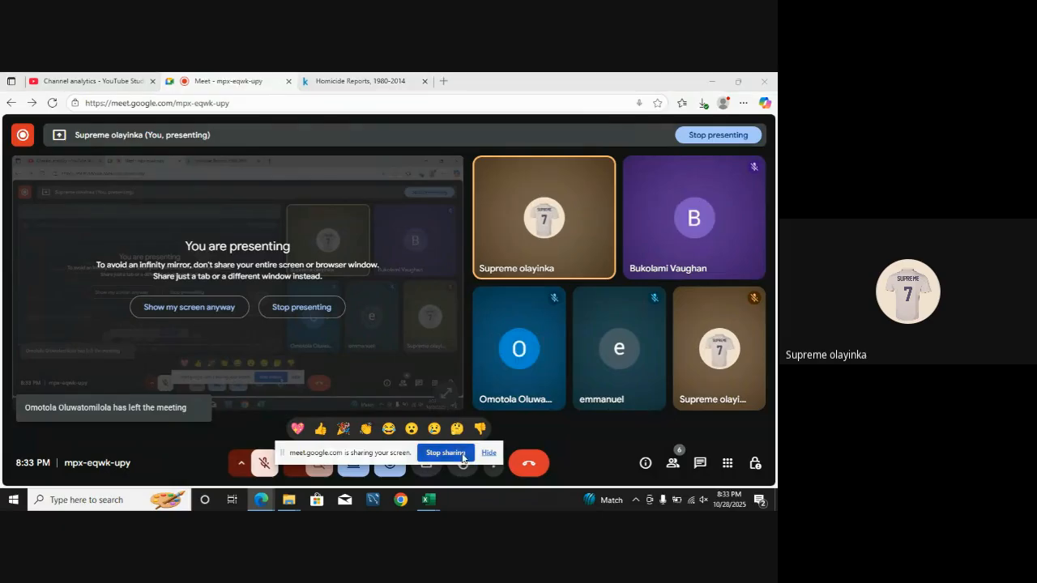
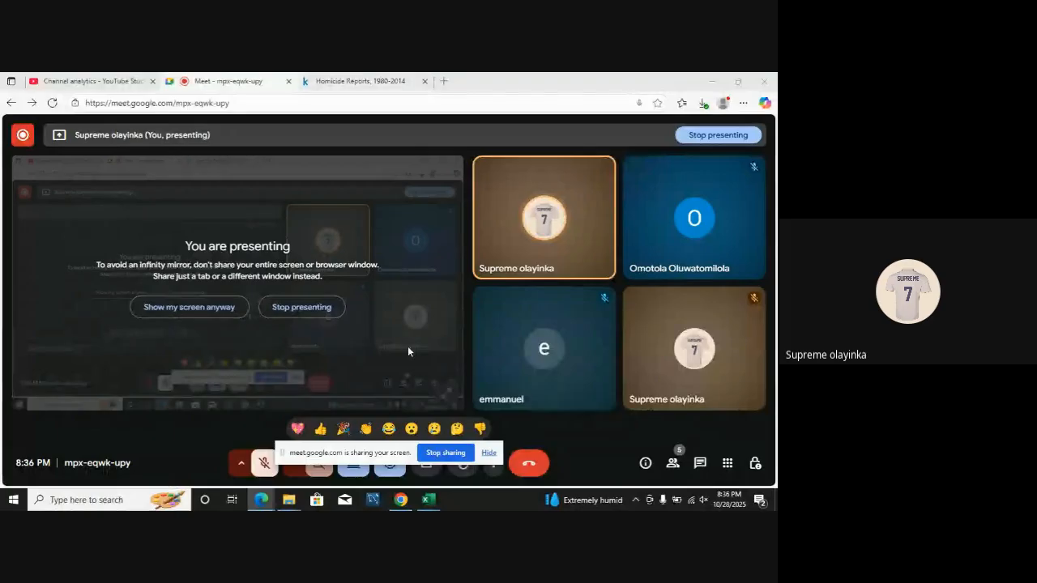
Step: Switch back to the database query in Excel's Power Query Editor and display its transform commands
mouse_move(429, 499)
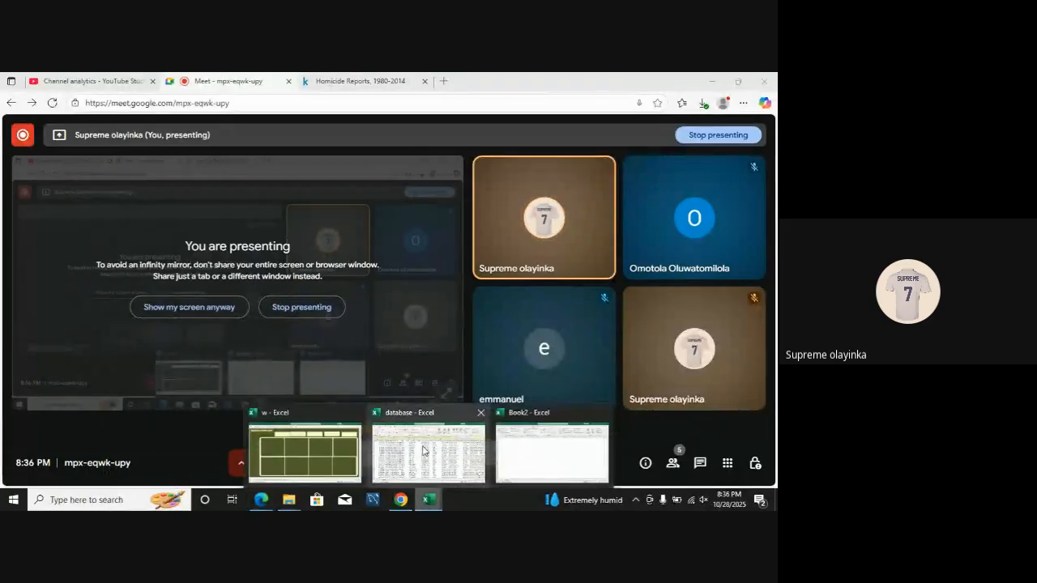
left_click(423, 467)
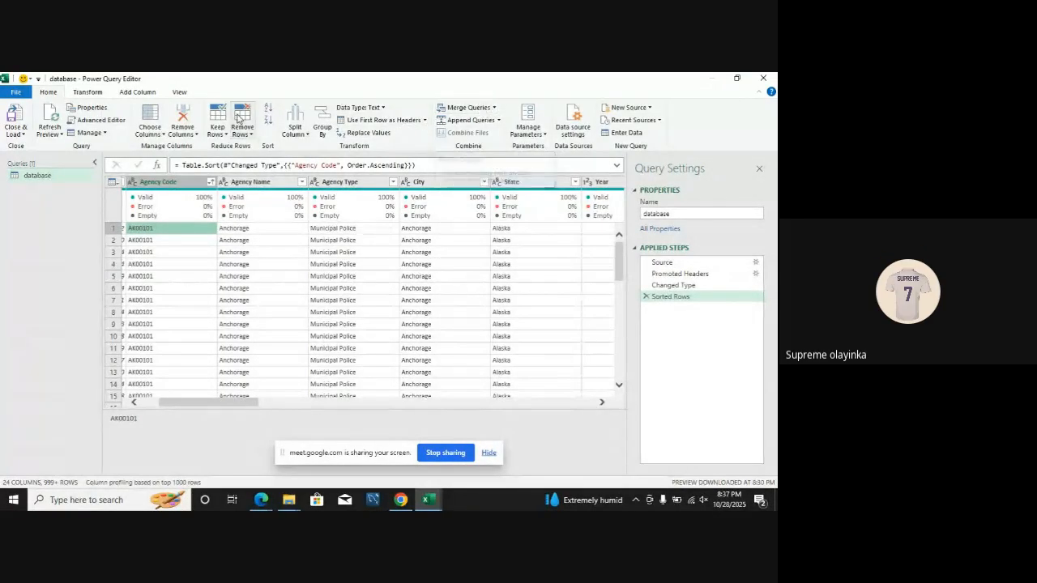
left_click(94, 95)
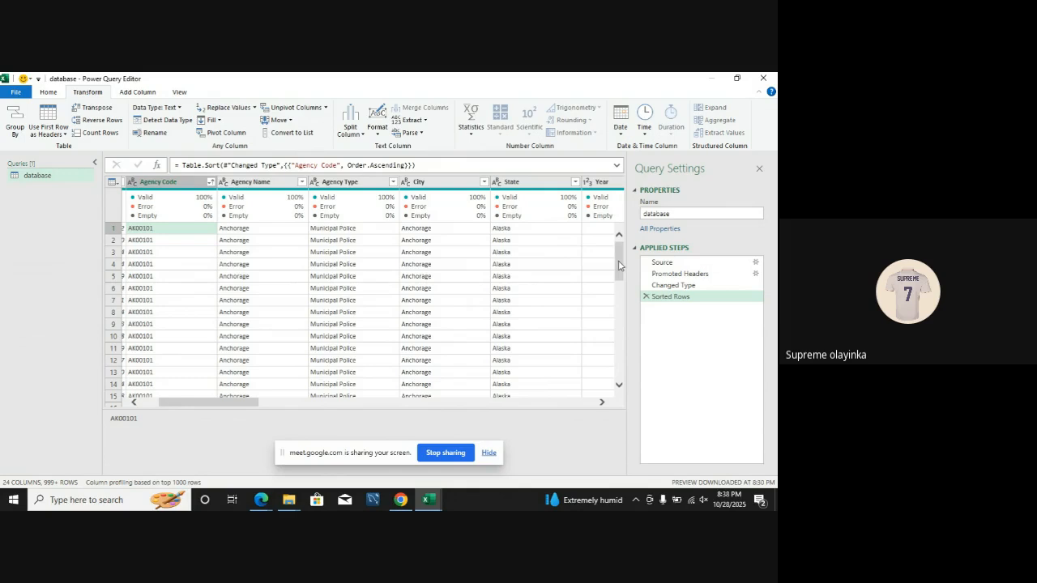
Step: View the data types available for the Agency Code column
mouse_move(151, 205)
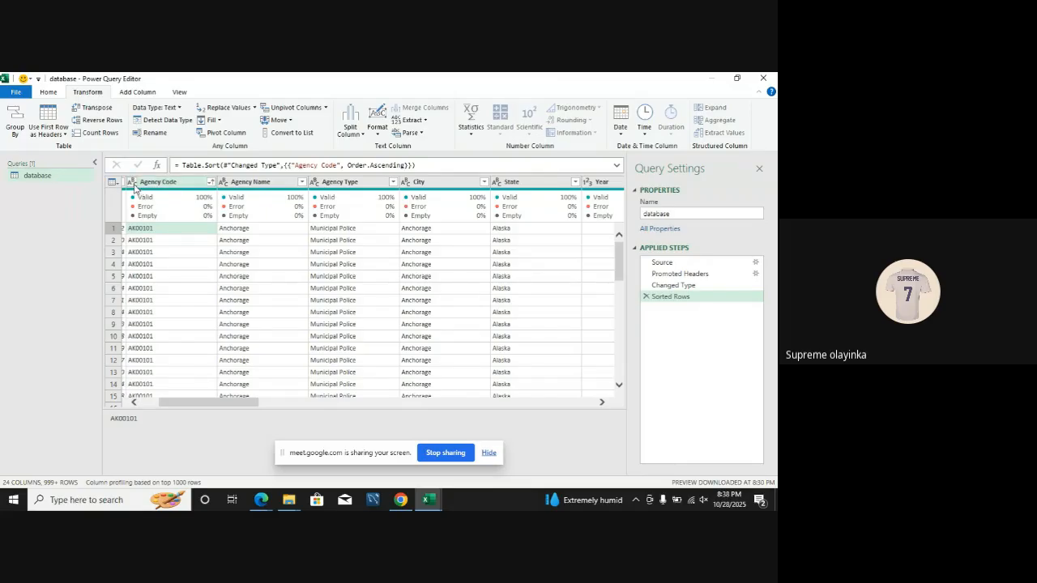
left_click(136, 186)
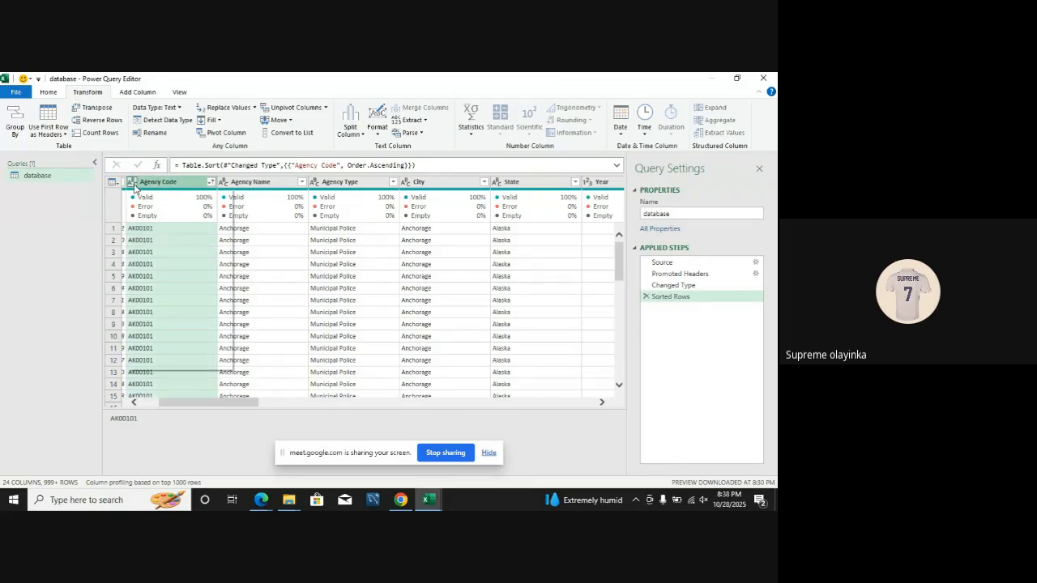
left_click(131, 183)
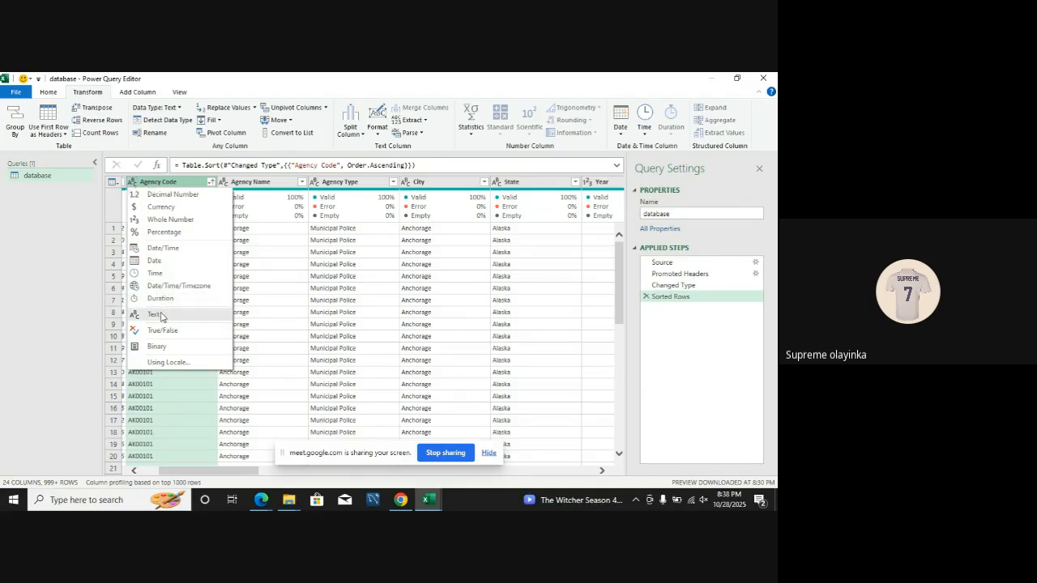
left_click(136, 415)
left_click(136, 416)
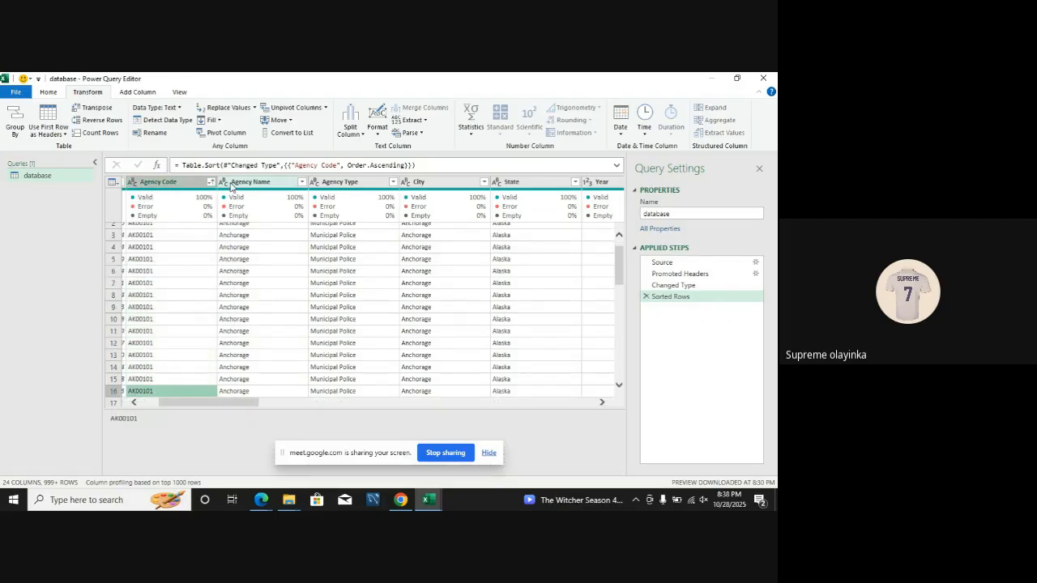
Step: Review the Agency Name filter values, hide the screen-sharing notice, and apply the filter with every value selected
left_click(279, 182)
left_click(301, 182)
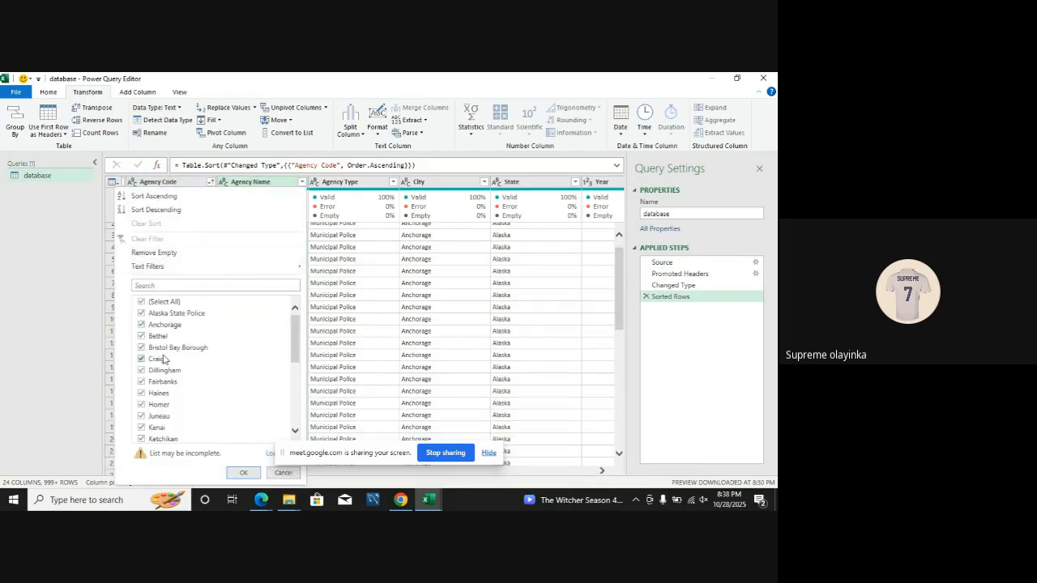
left_click_drag(297, 339, 294, 419)
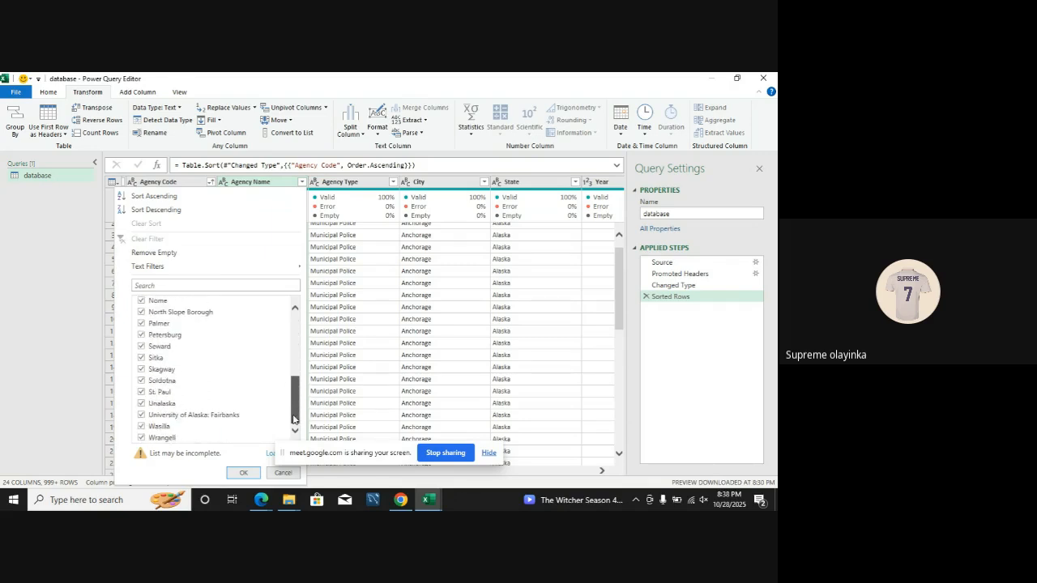
left_click(487, 453)
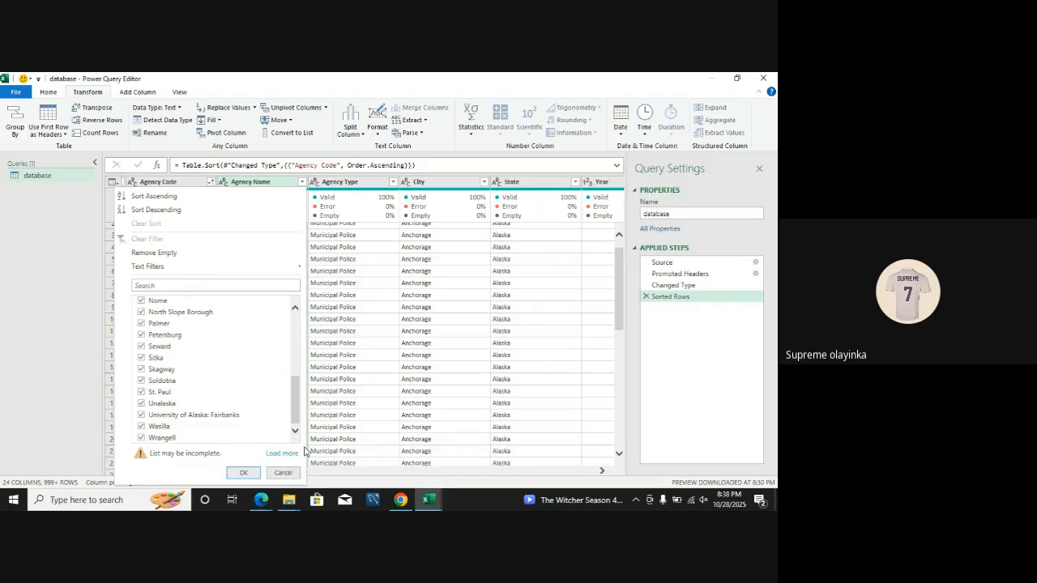
left_click(256, 474)
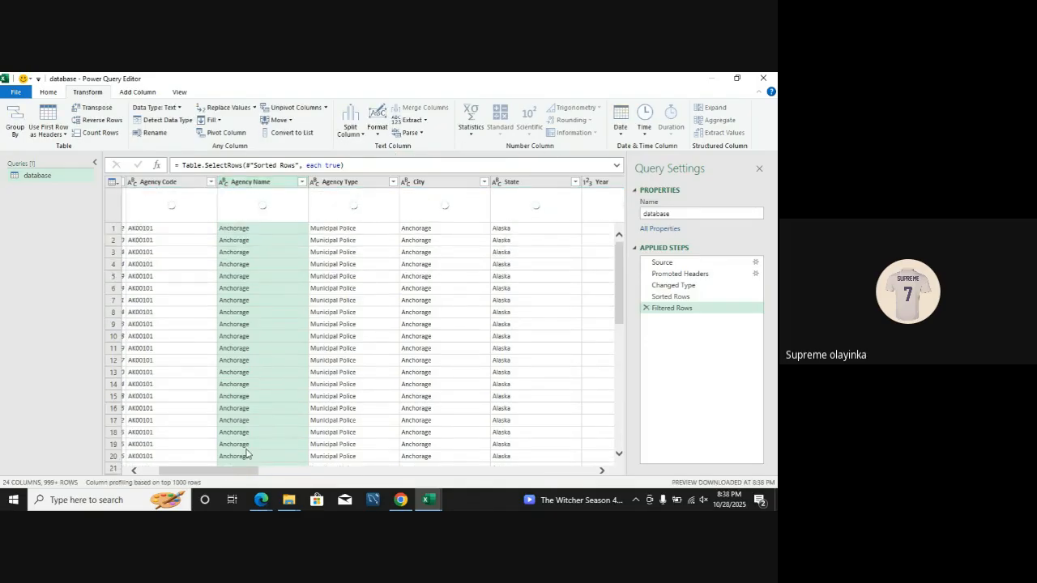
Step: Examine the filter values of the Agency Type and City columns without applying a filter
left_click_drag(242, 471, 254, 476)
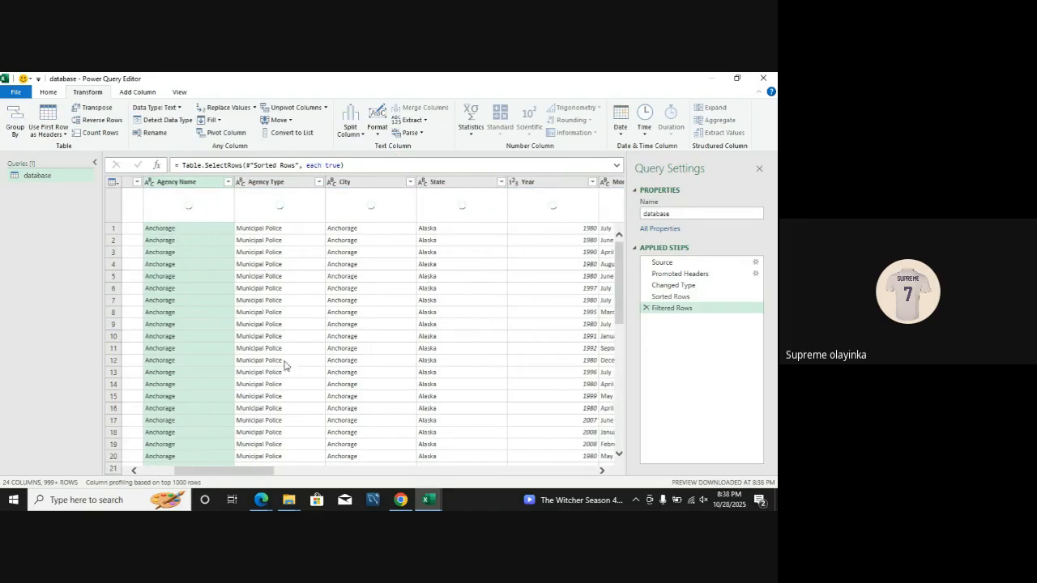
left_click(318, 183)
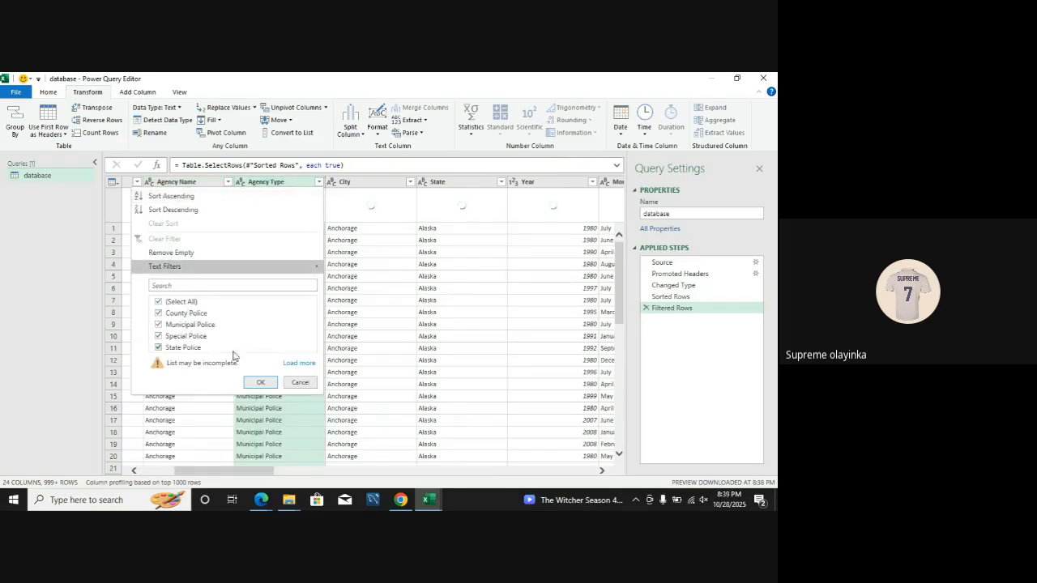
left_click(297, 364)
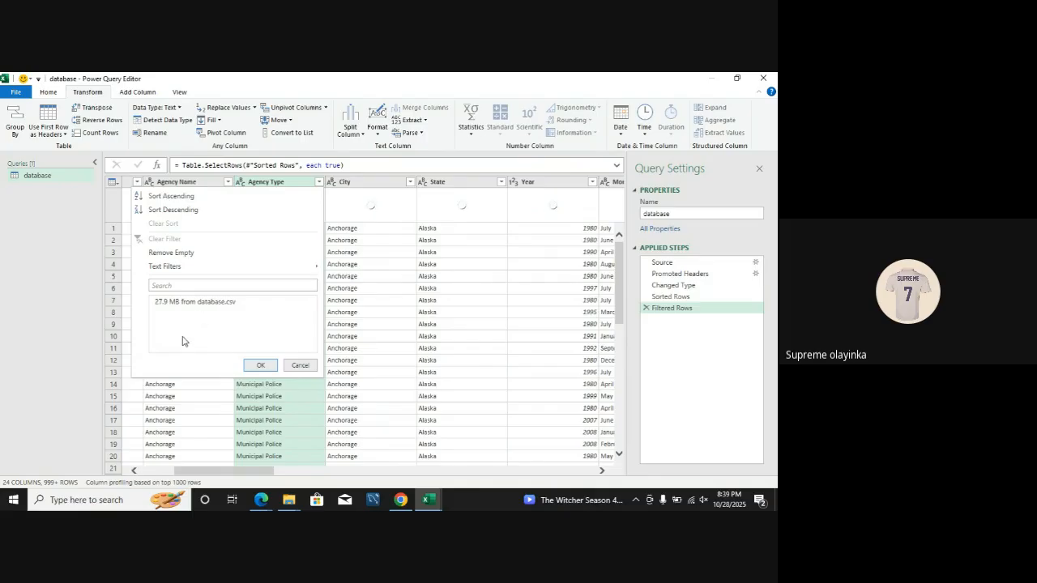
left_click(308, 368)
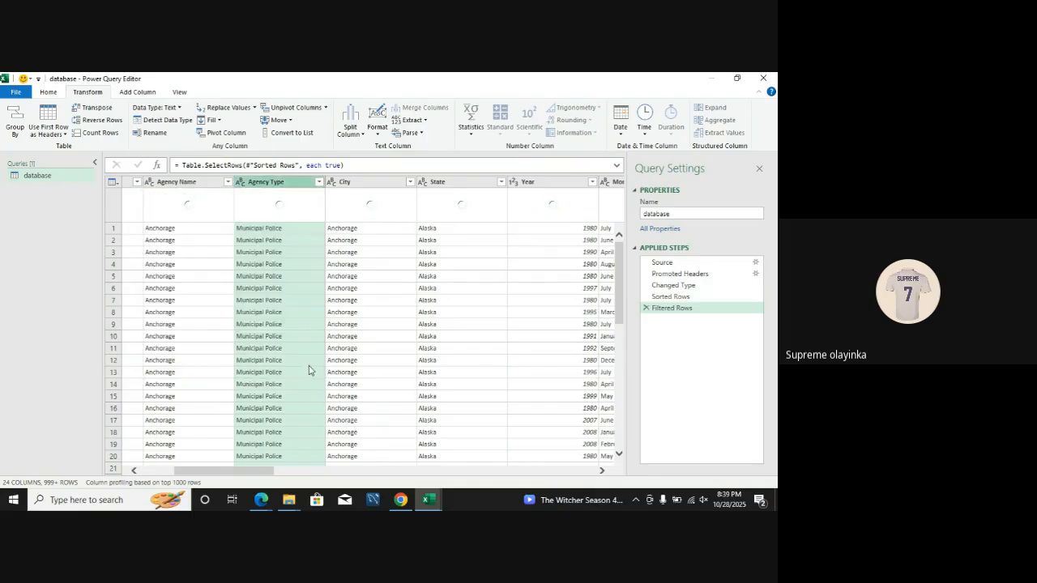
left_click(410, 181)
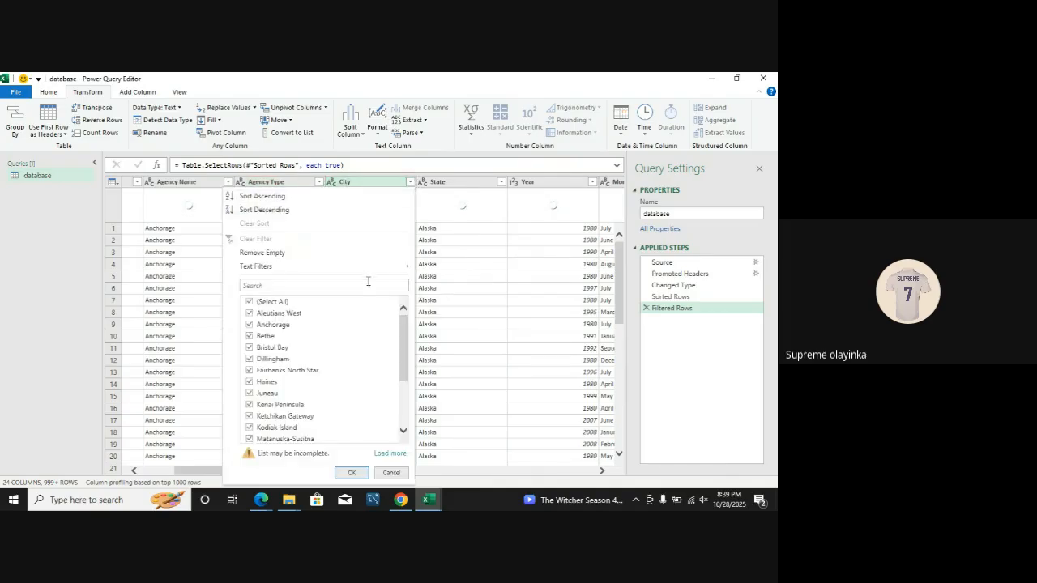
left_click_drag(403, 350, 416, 309)
left_click(439, 325)
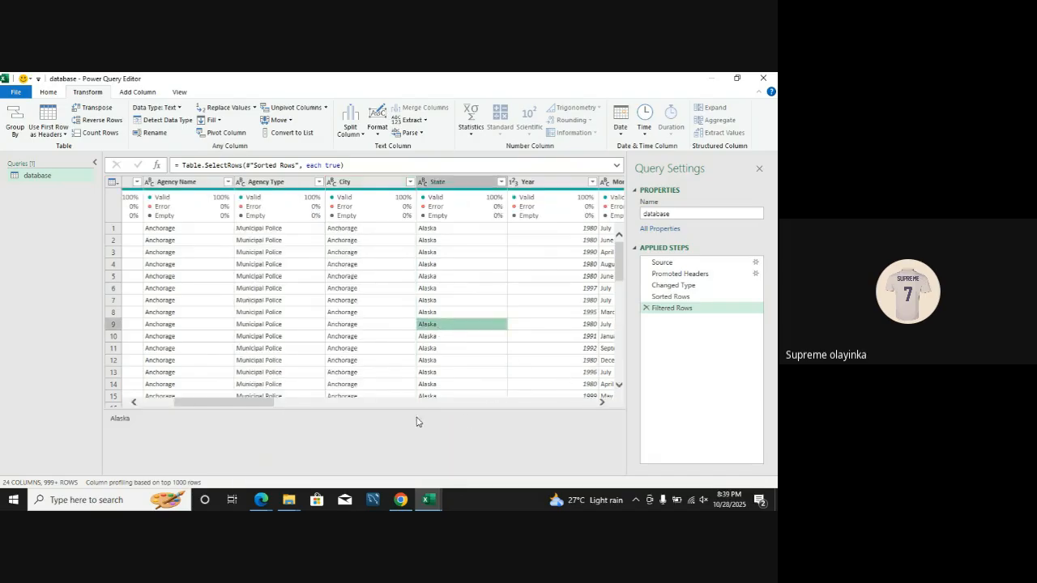
Step: Close and load the database query to the default destination and bring the Book2 workbook into view
left_click(50, 93)
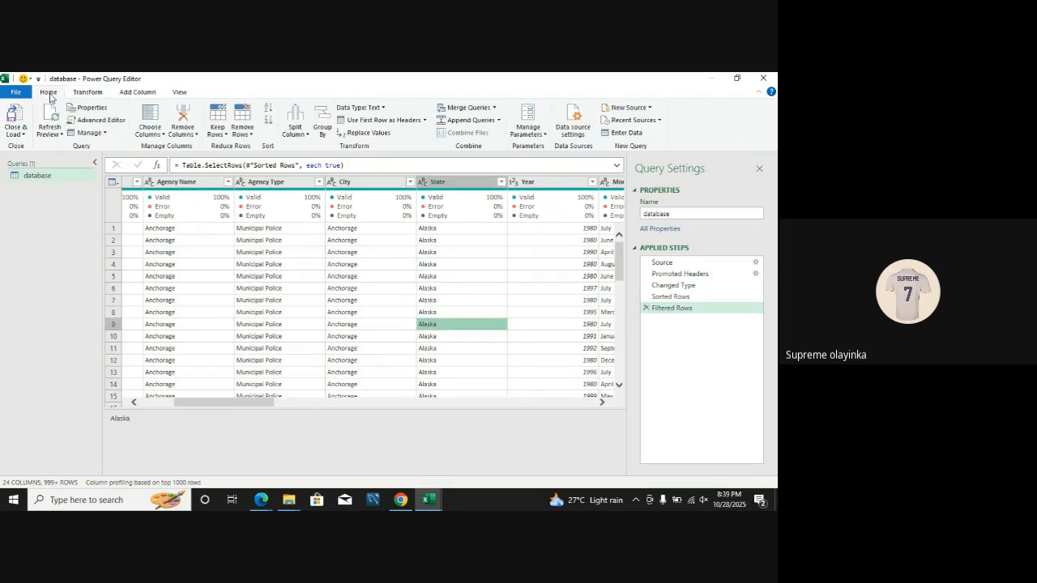
left_click(23, 134)
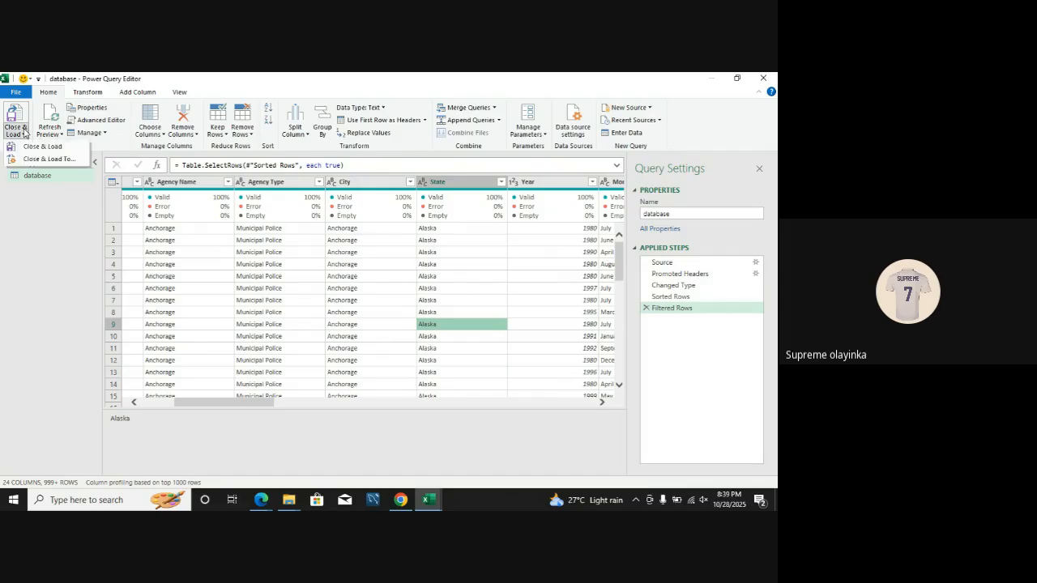
left_click(25, 134)
left_click(25, 134)
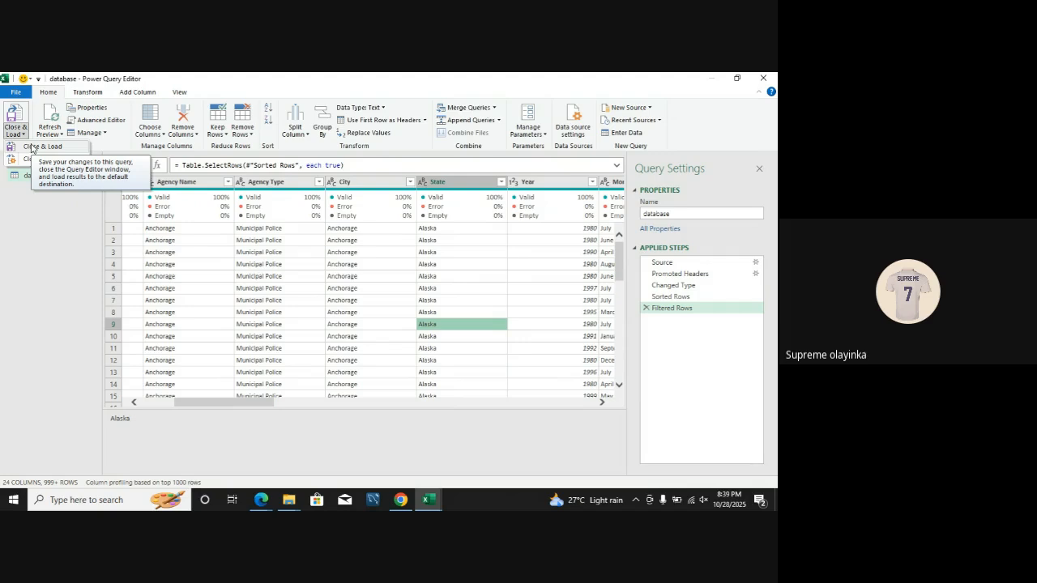
left_click(32, 146)
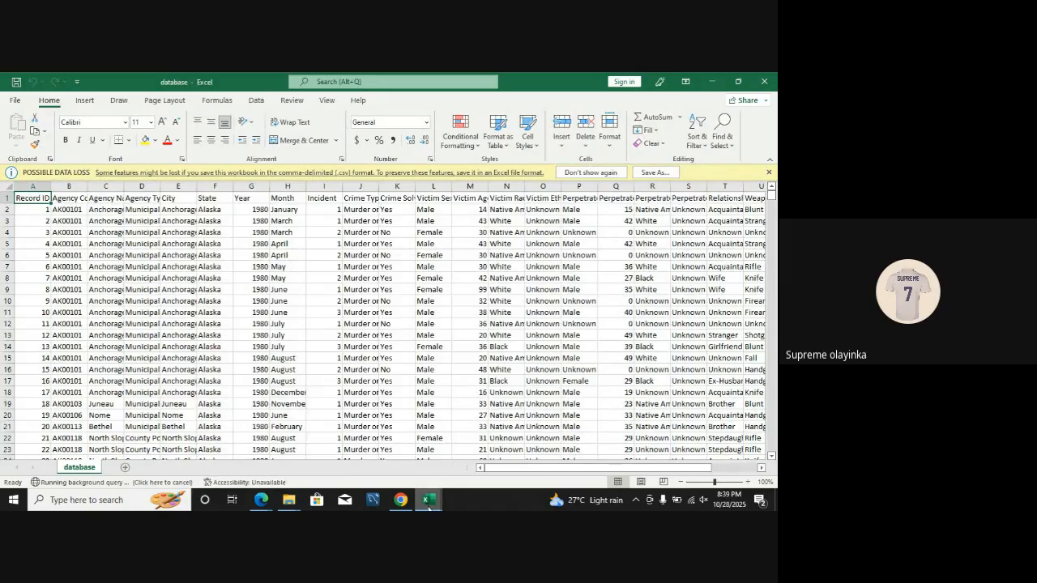
mouse_move(428, 506)
left_click(537, 451)
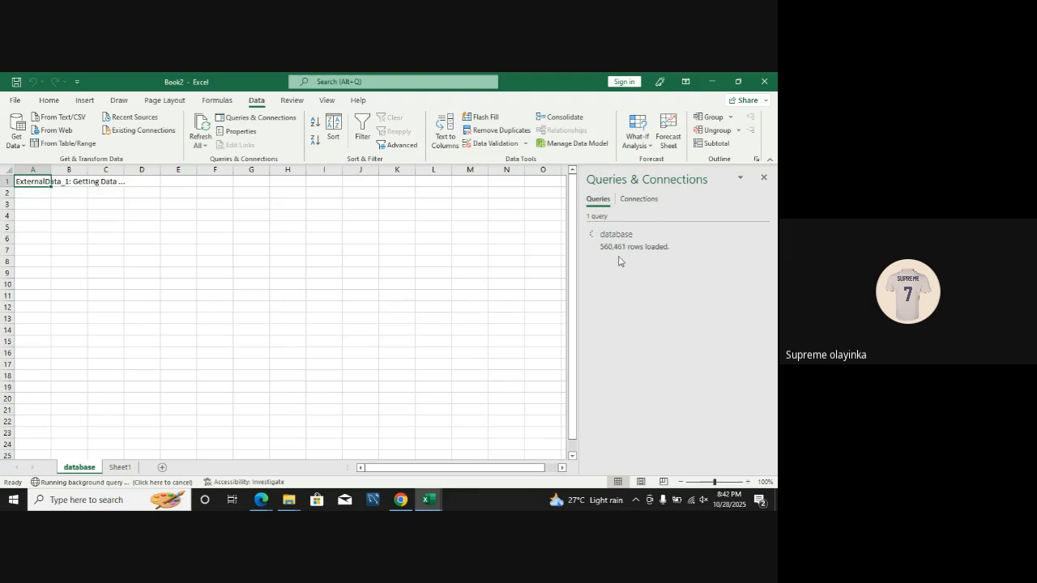
Step: Close the Book2 workbook and cancel its pending data refresh
left_click(776, 78)
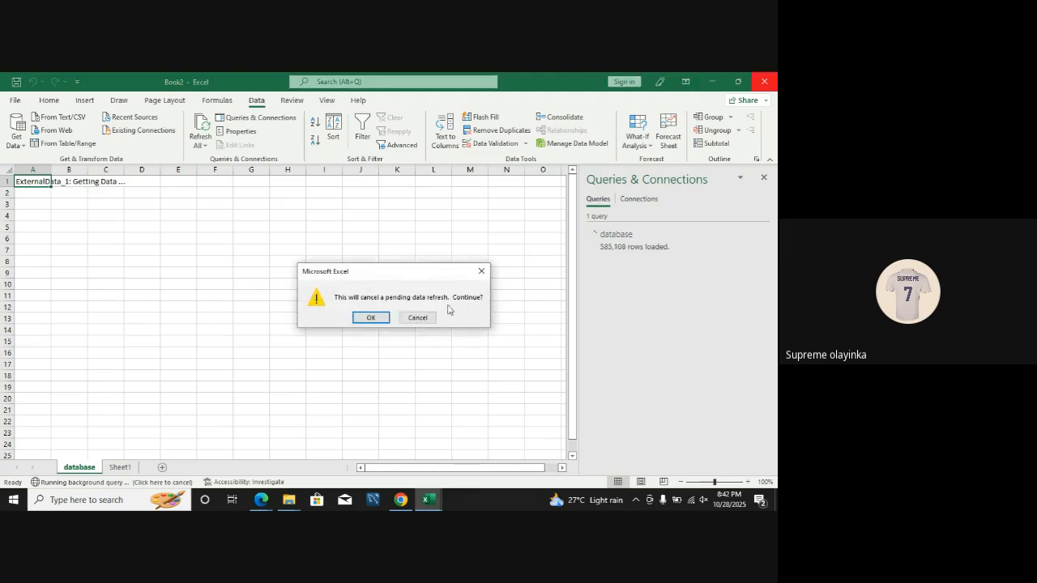
left_click(419, 318)
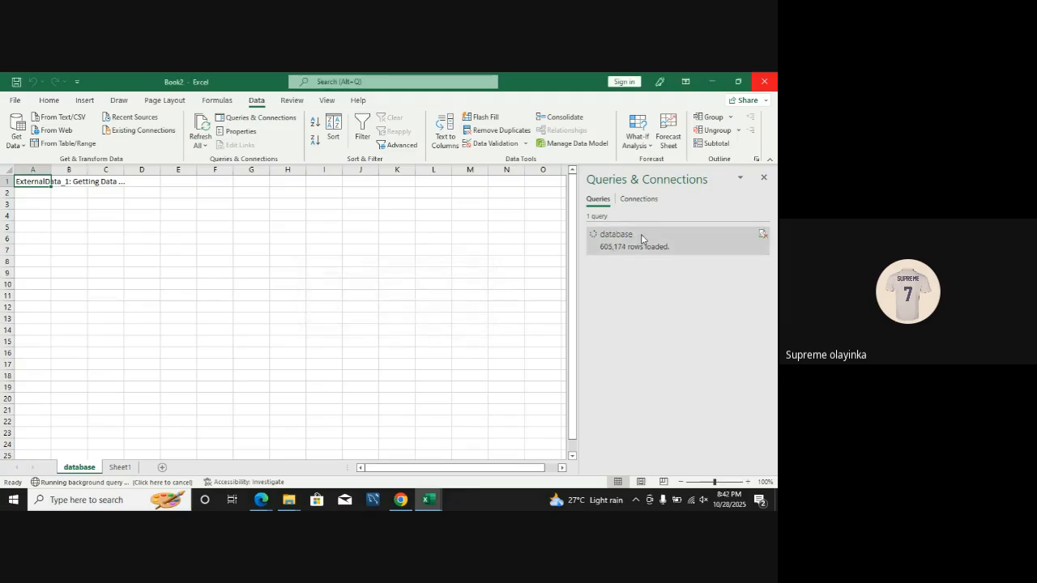
left_click(768, 82)
left_click(381, 318)
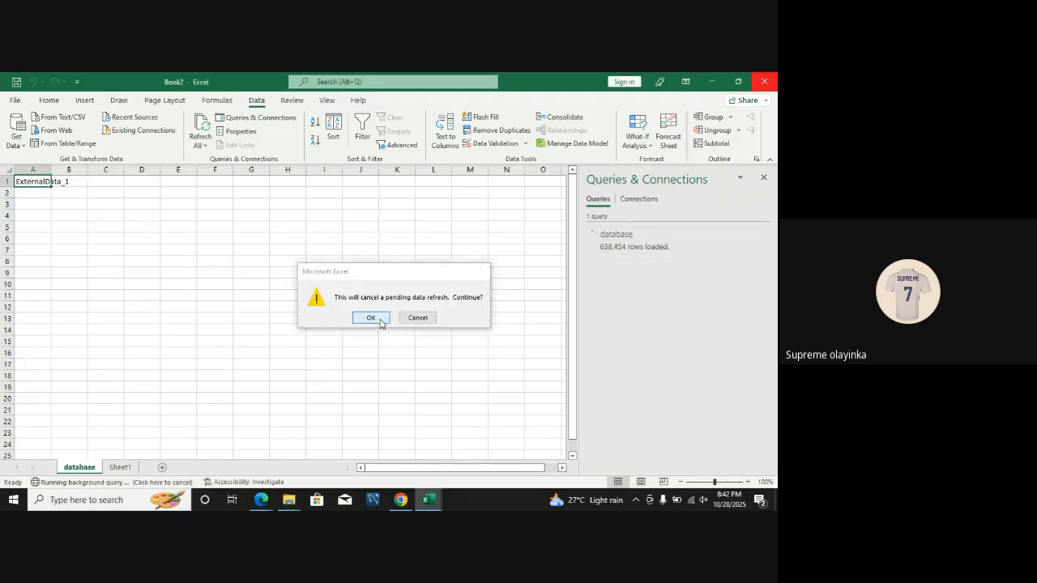
left_click(380, 307)
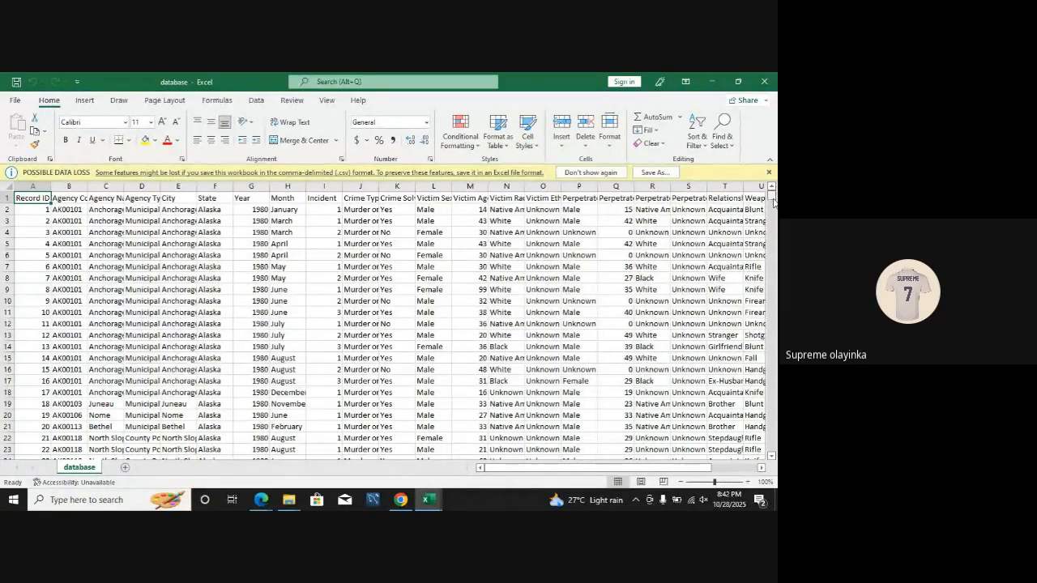
Step: Select the last record's row in the database worksheet, dismiss the data loss notice, and close the workbook
left_click_drag(773, 199, 773, 450)
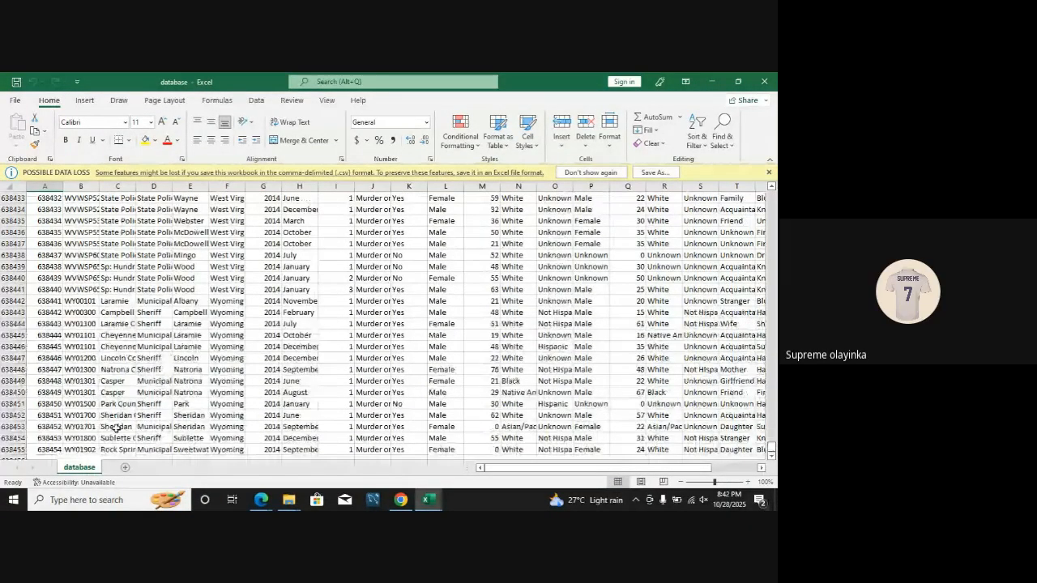
left_click(39, 458)
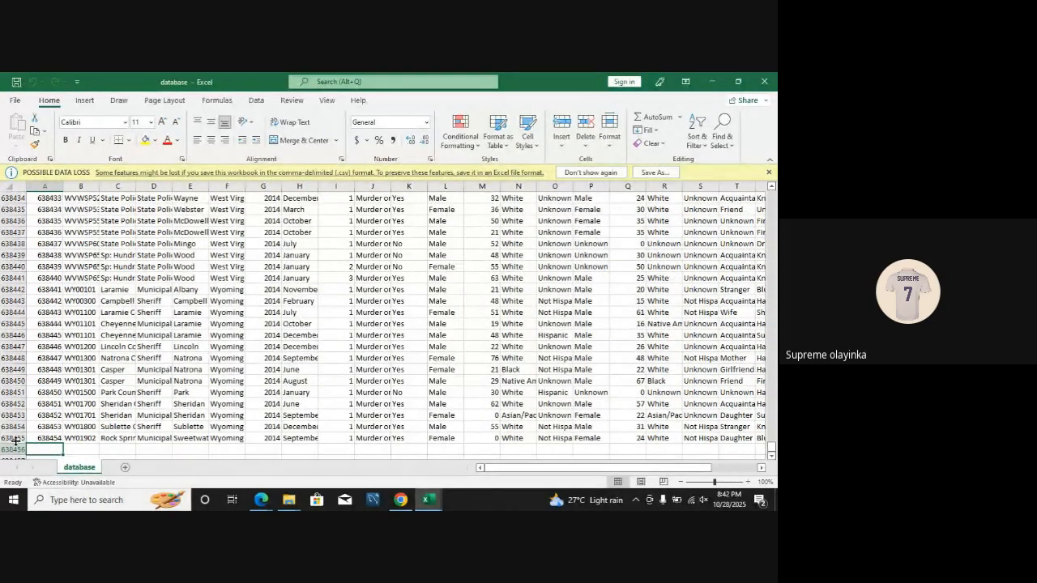
left_click(13, 438)
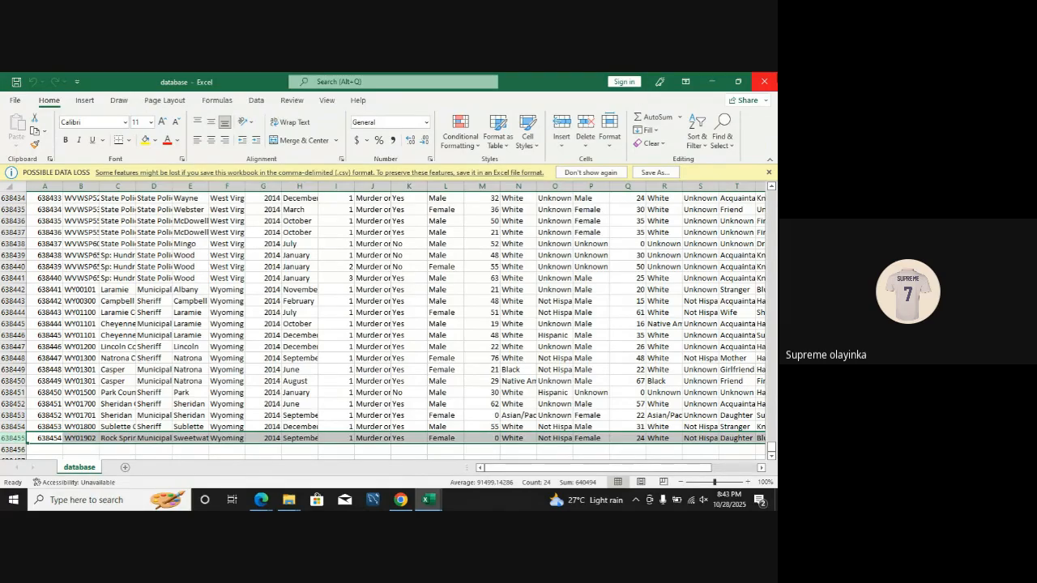
left_click(769, 172)
left_click(765, 81)
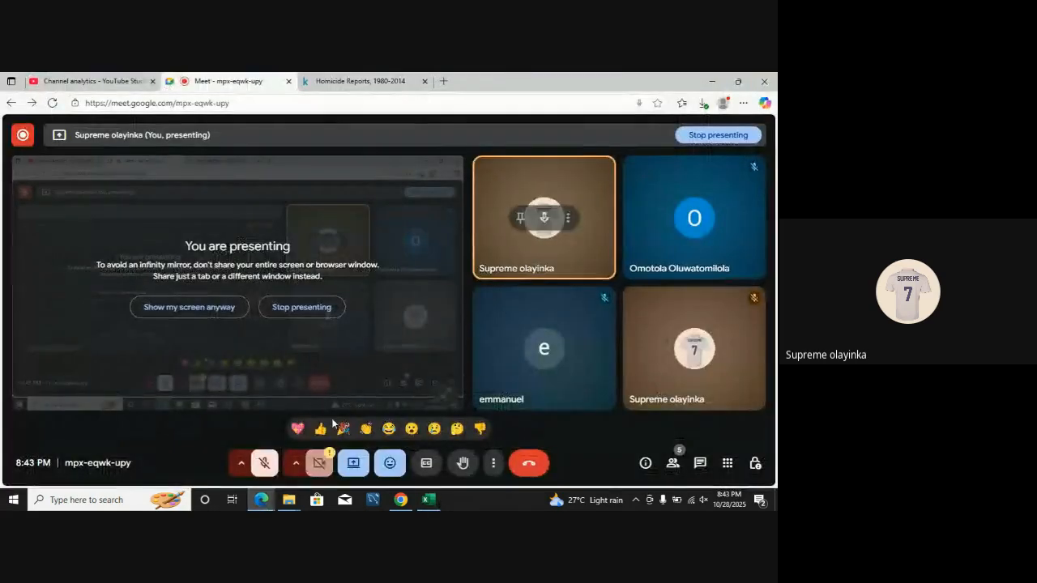
Step: Switch to Excel, open a new blank workbook, and start a data import from a text/CSV file
left_click(429, 499)
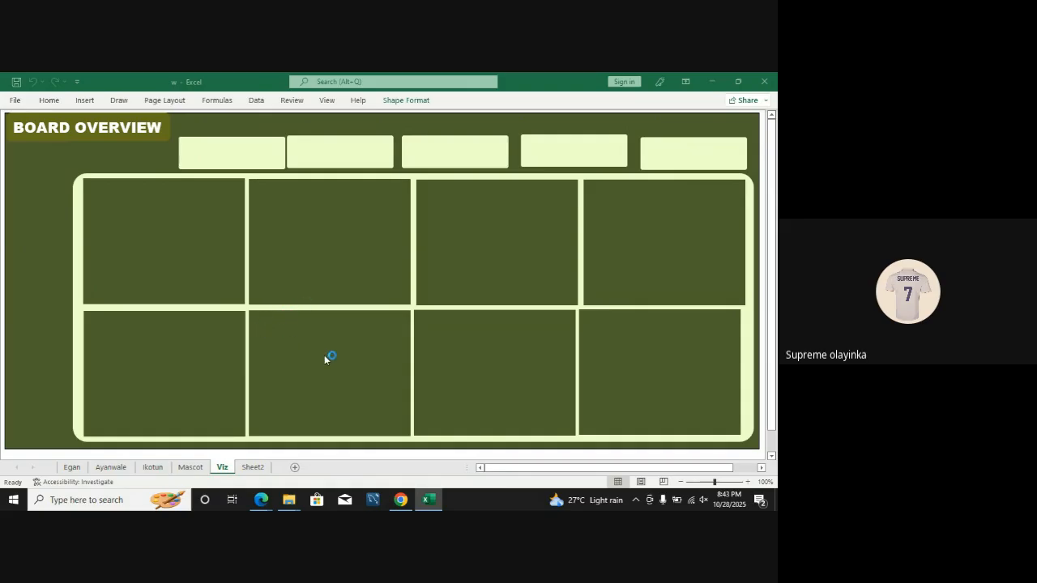
left_click(419, 502)
left_click(419, 502)
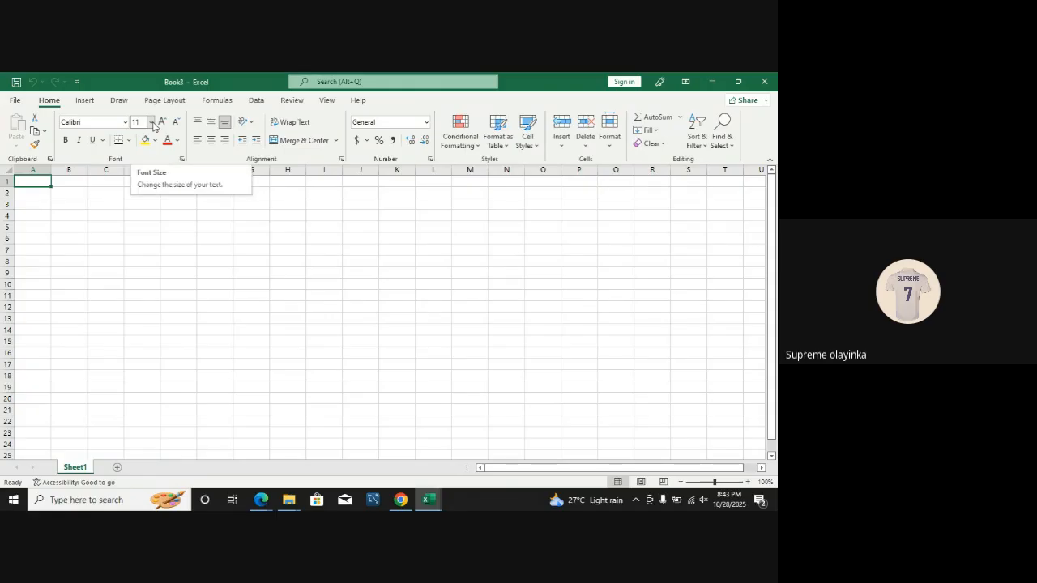
left_click(255, 101)
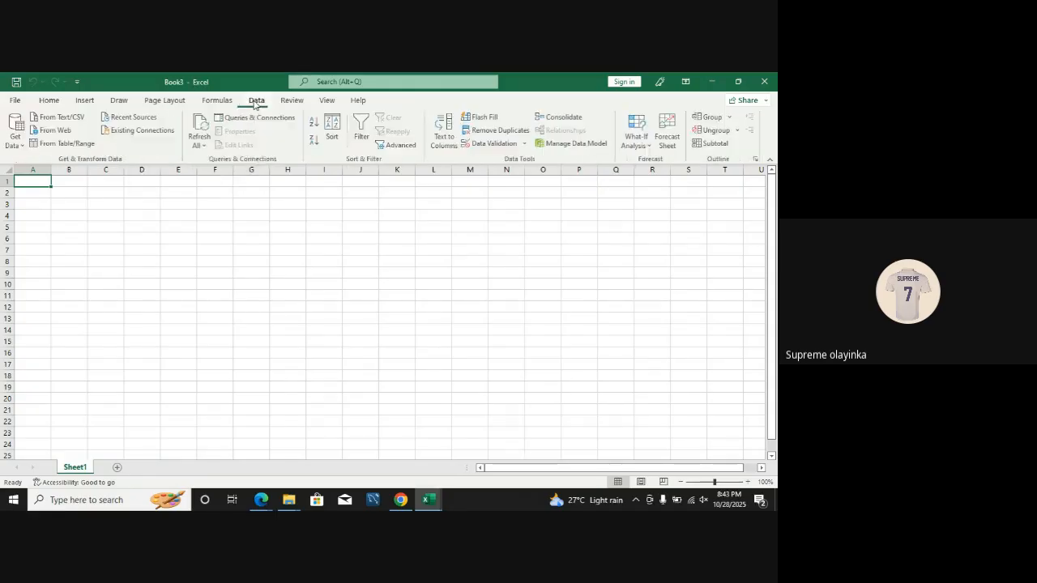
left_click(63, 121)
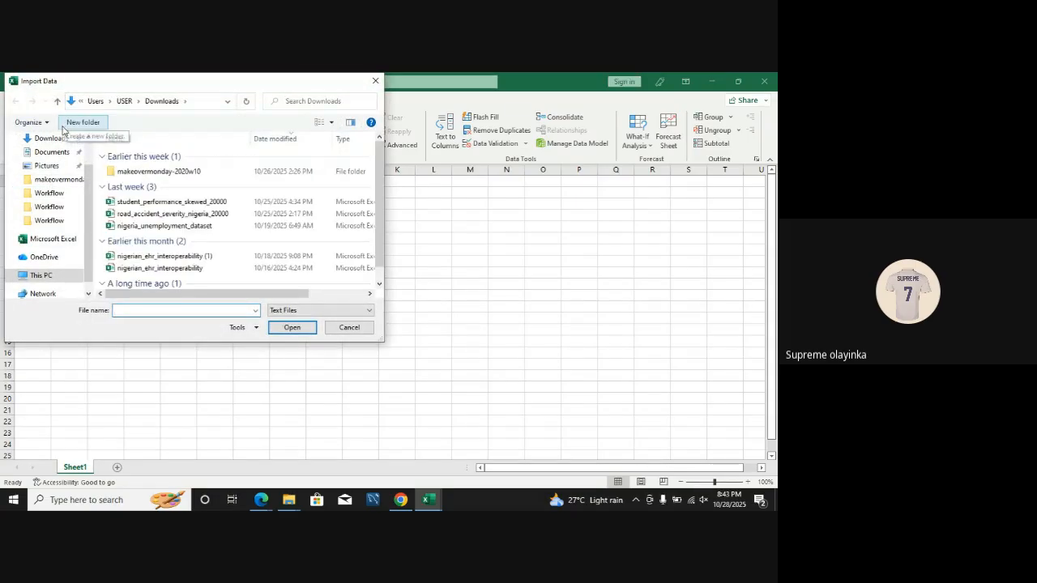
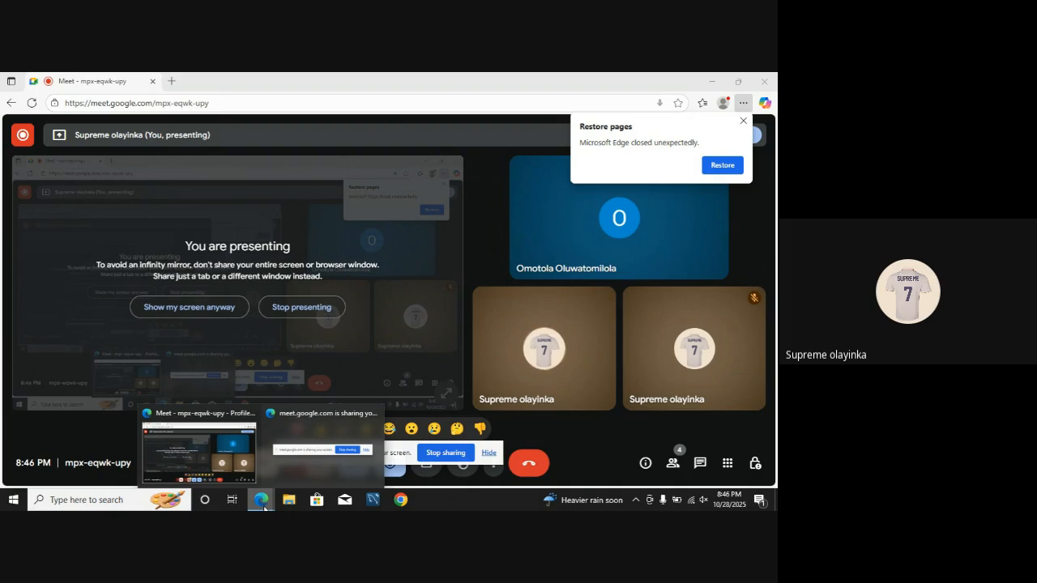
Step: Switch to Excel from the desktop, hiding the screen-sharing notice, and create a blank workbook in a maximized window
left_click(222, 489)
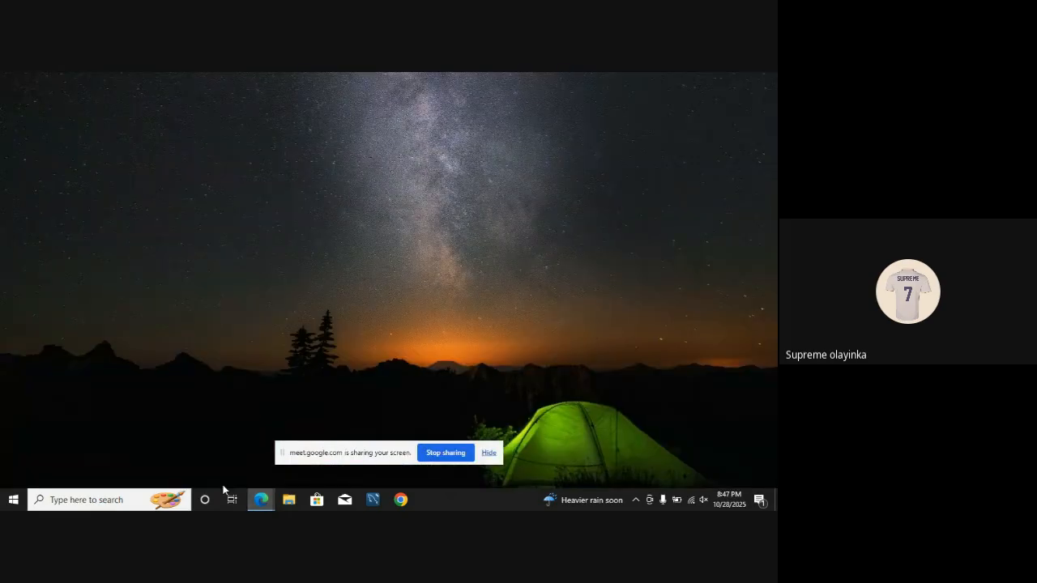
left_click(7, 495)
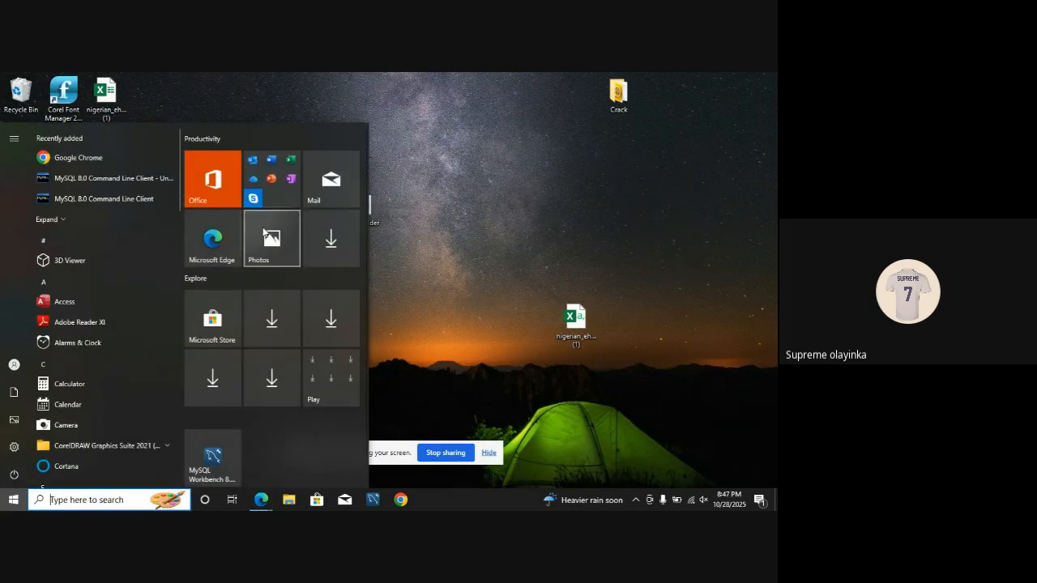
left_click(294, 180)
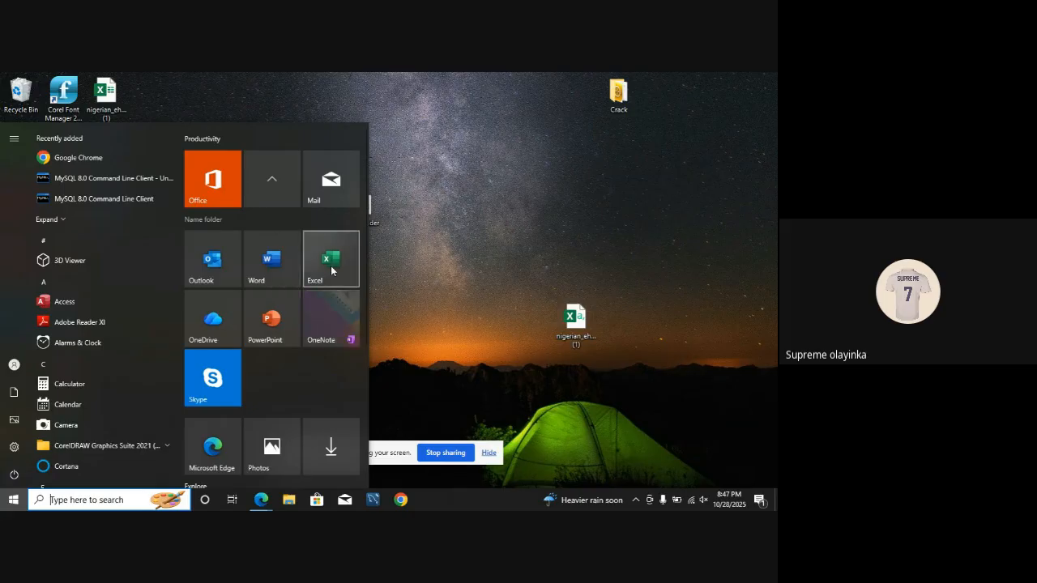
left_click(331, 268)
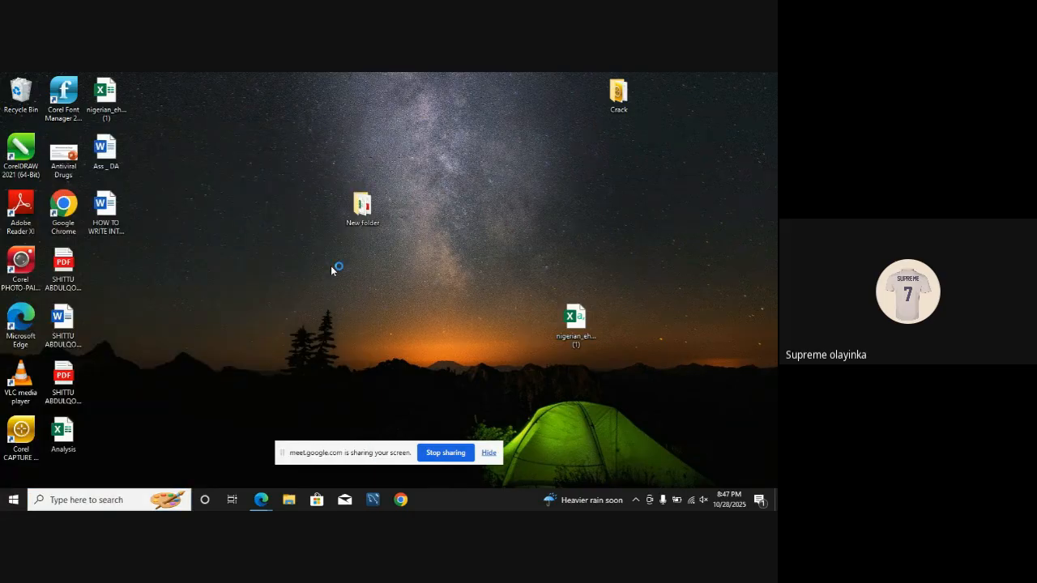
left_click(490, 453)
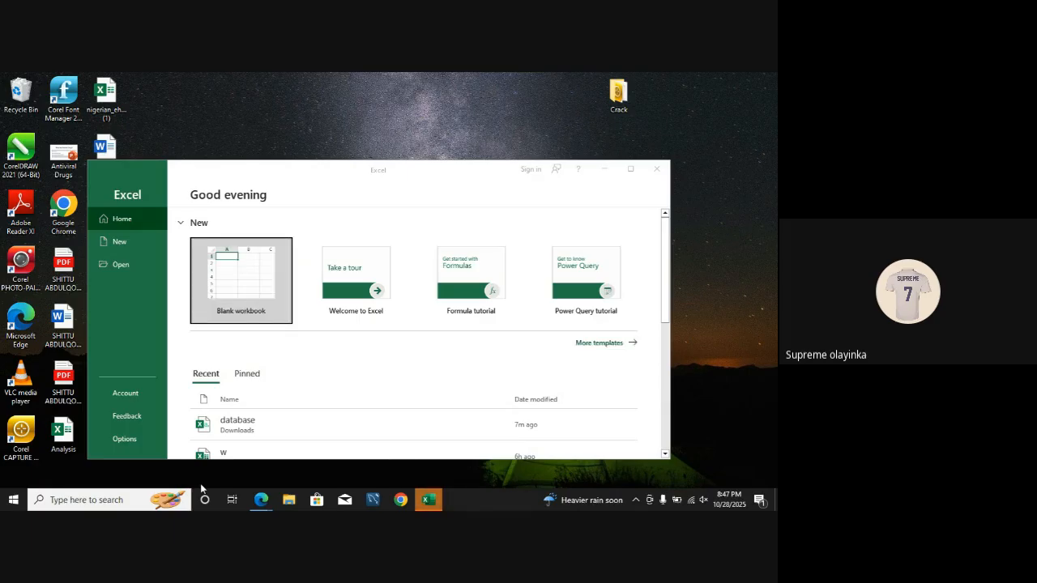
left_click(631, 172)
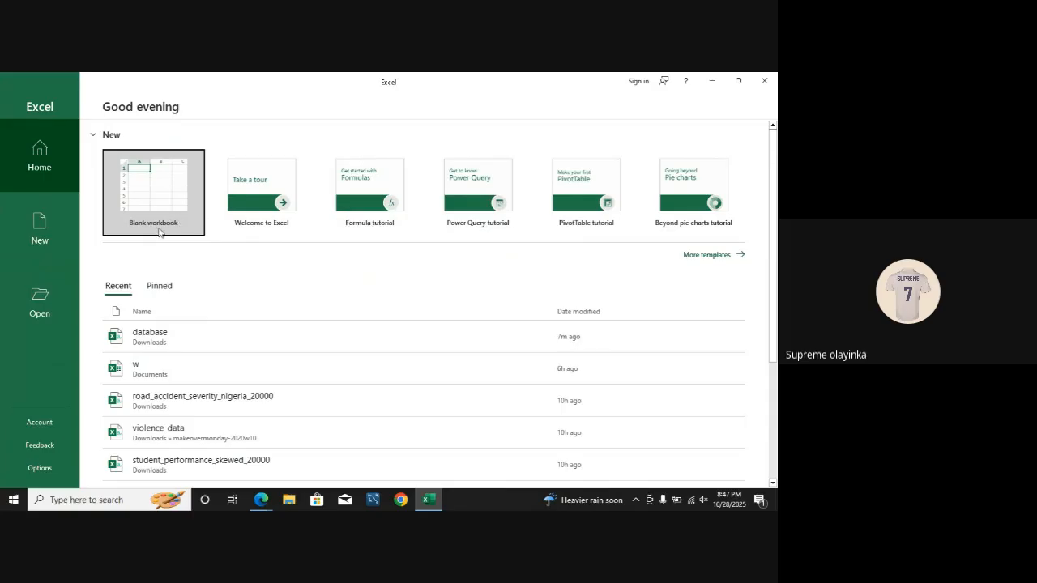
left_click(157, 215)
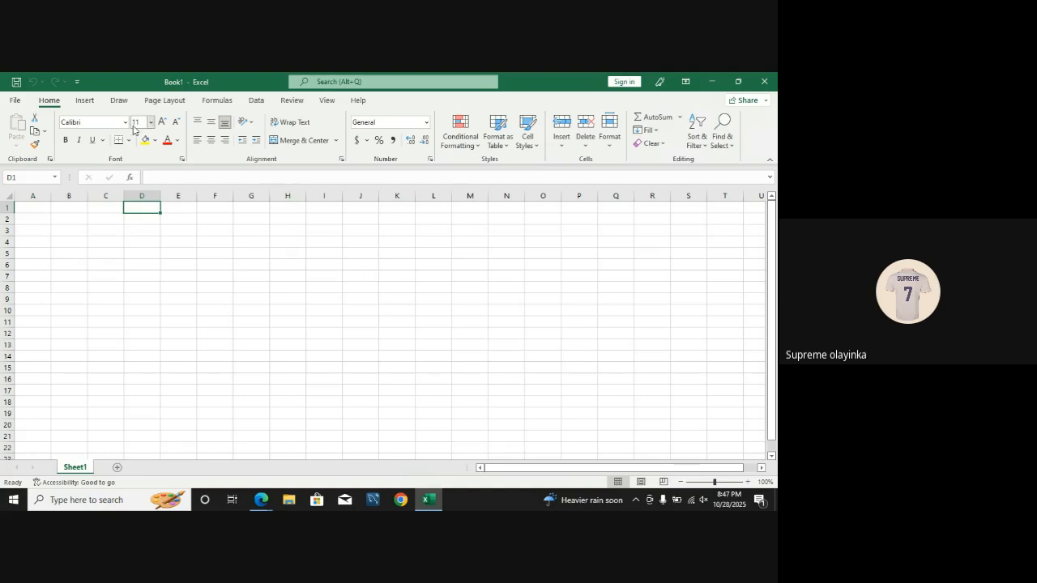
Step: Import violence_data.csv from the makeovermonday-2020w10 folder in Downloads and open it for transformation in Power Query Editor
left_click(258, 104)
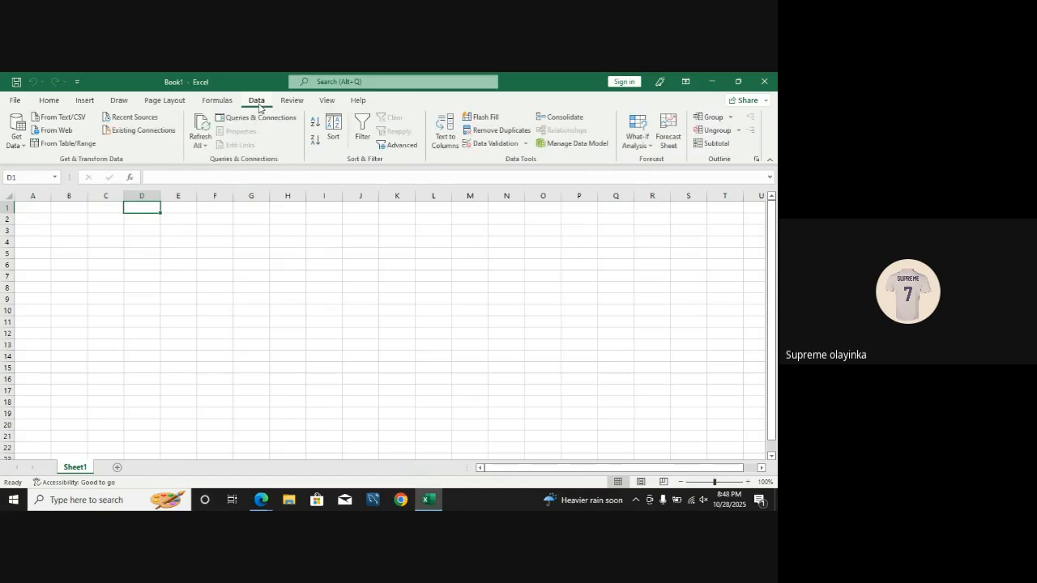
left_click(75, 118)
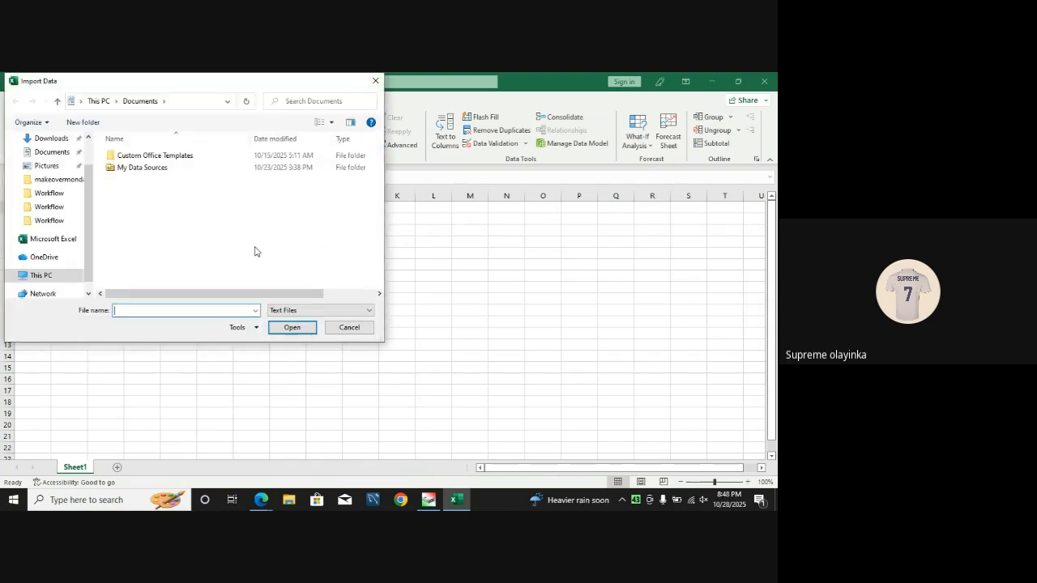
left_click(51, 140)
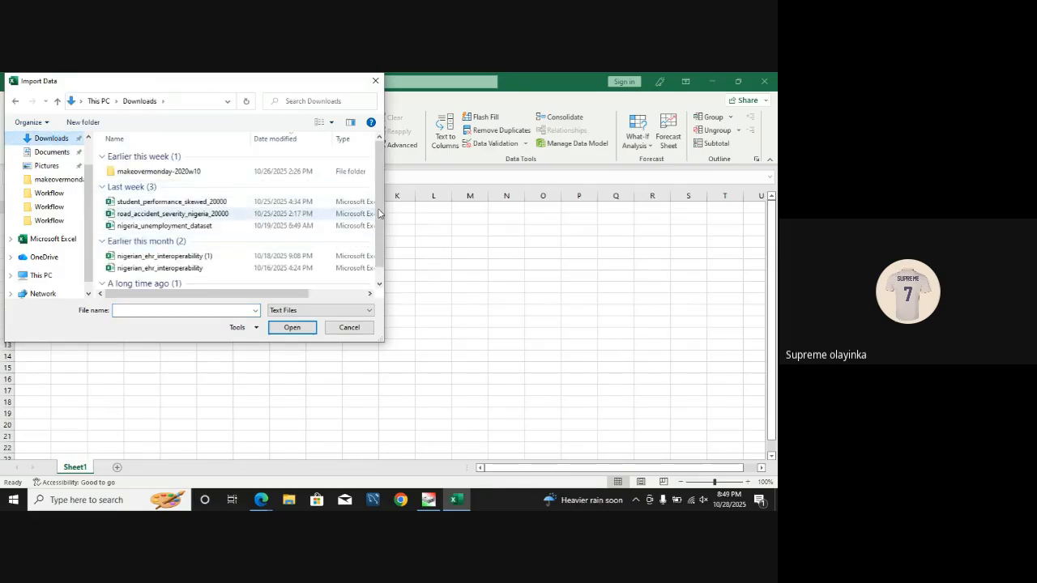
scroll(379, 218, "down", 1)
scroll(378, 231, "up", 1)
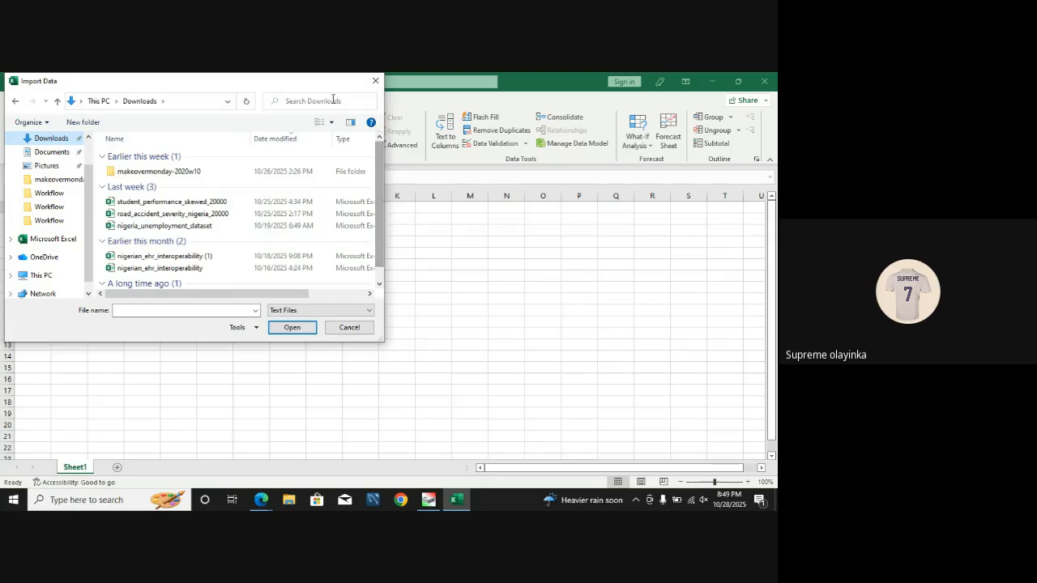
double_click(157, 173)
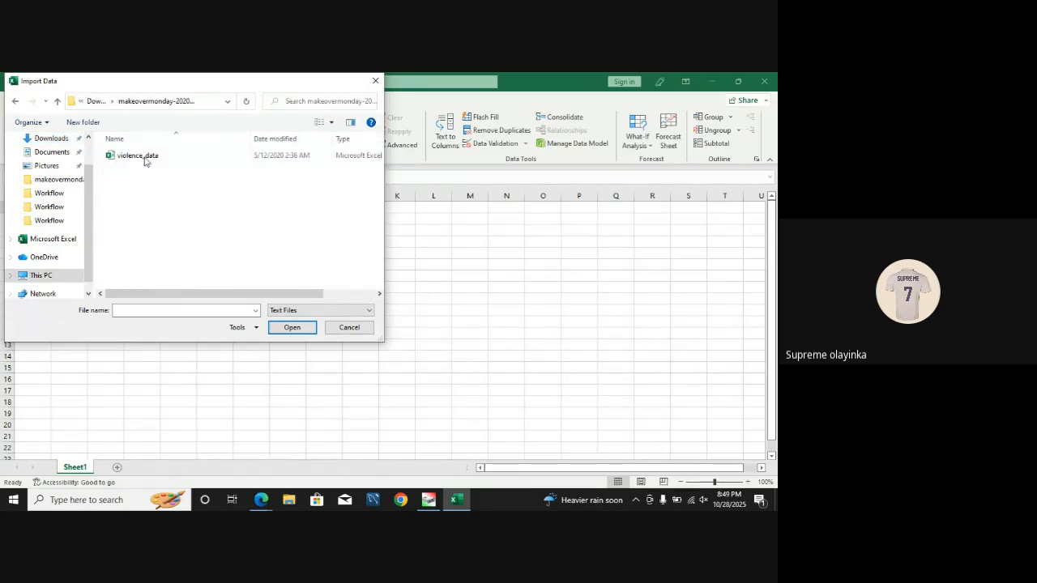
double_click(140, 156)
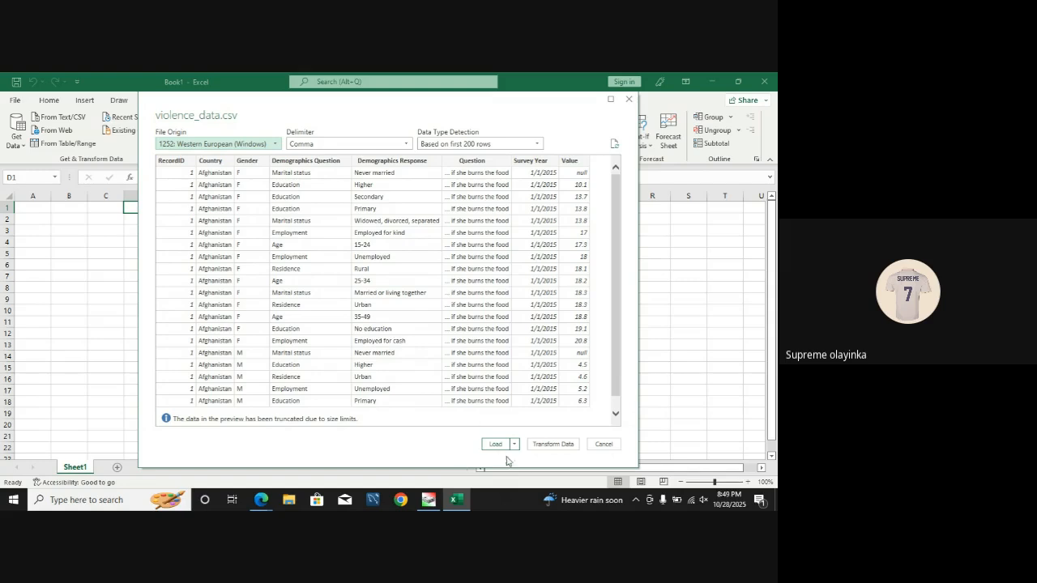
left_click(547, 445)
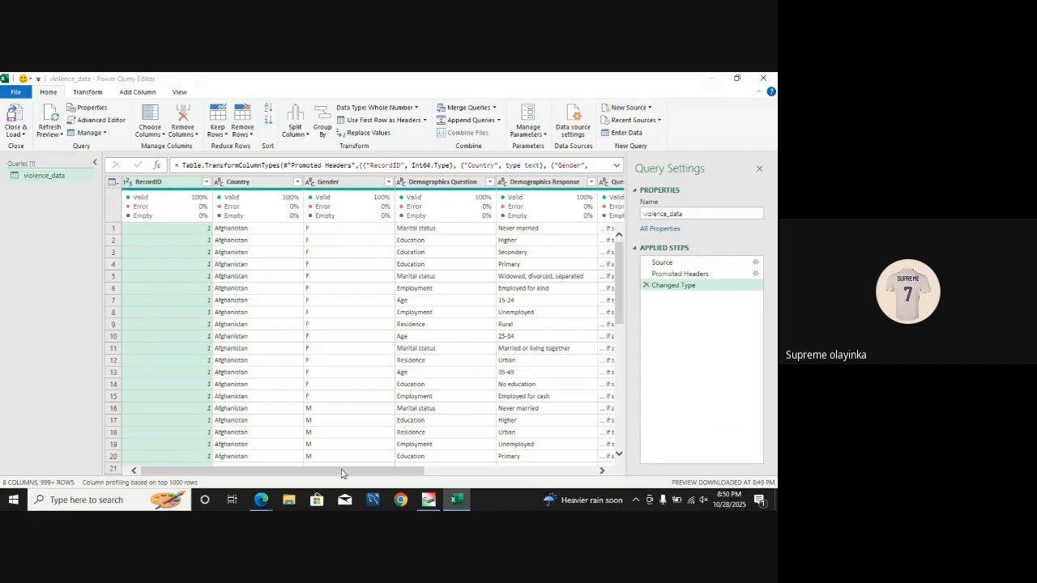
Step: Apply the RecordID filter with all values selected and remove the RecordID column from the violence_data query
left_click_drag(345, 471, 255, 471)
left_click(206, 183)
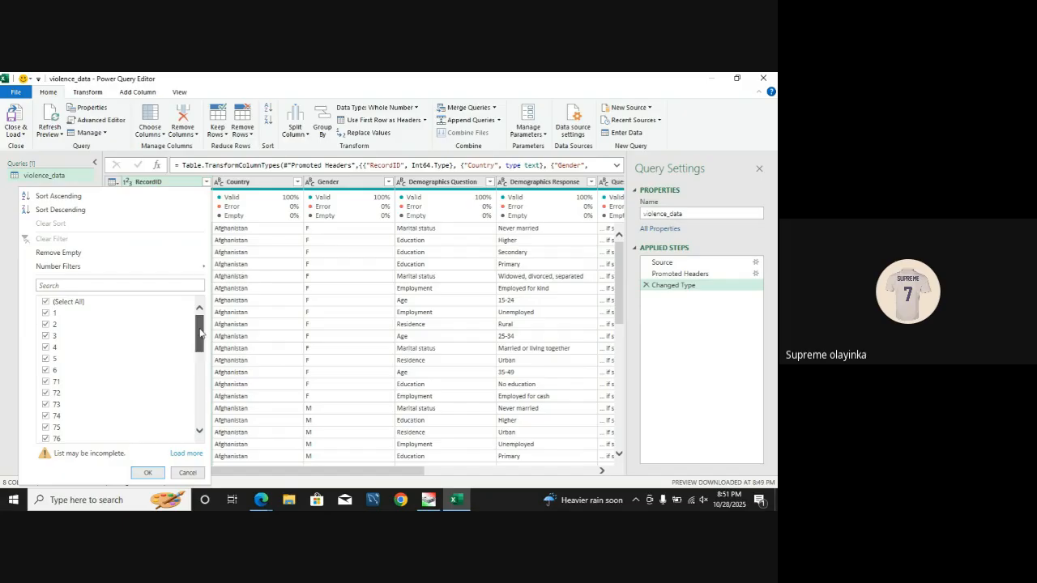
mouse_move(199, 334)
left_mouse_down()
mouse_move(200, 409)
mouse_move(202, 324)
left_mouse_up()
left_click(147, 473)
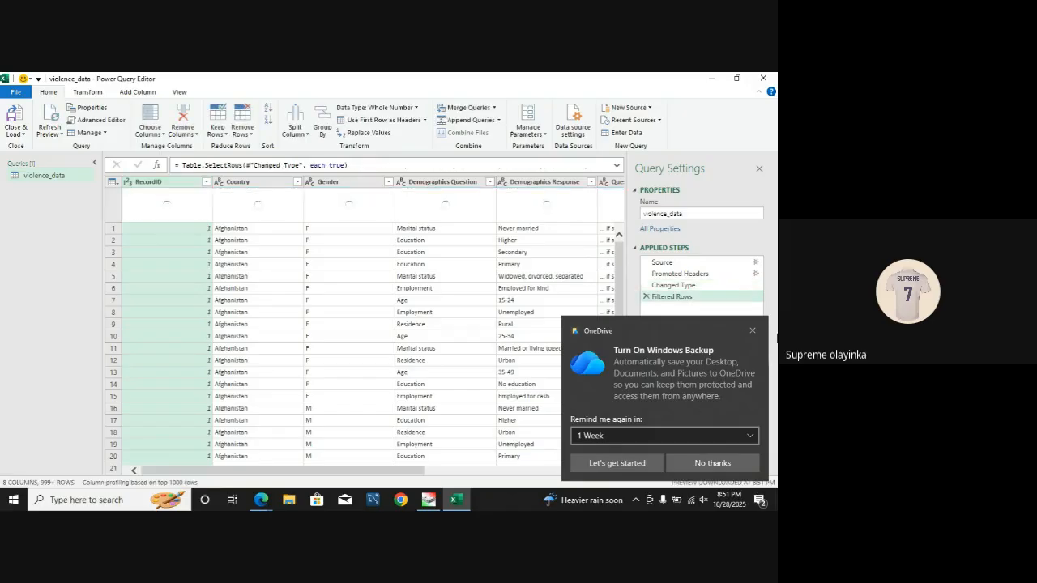
left_click(752, 331)
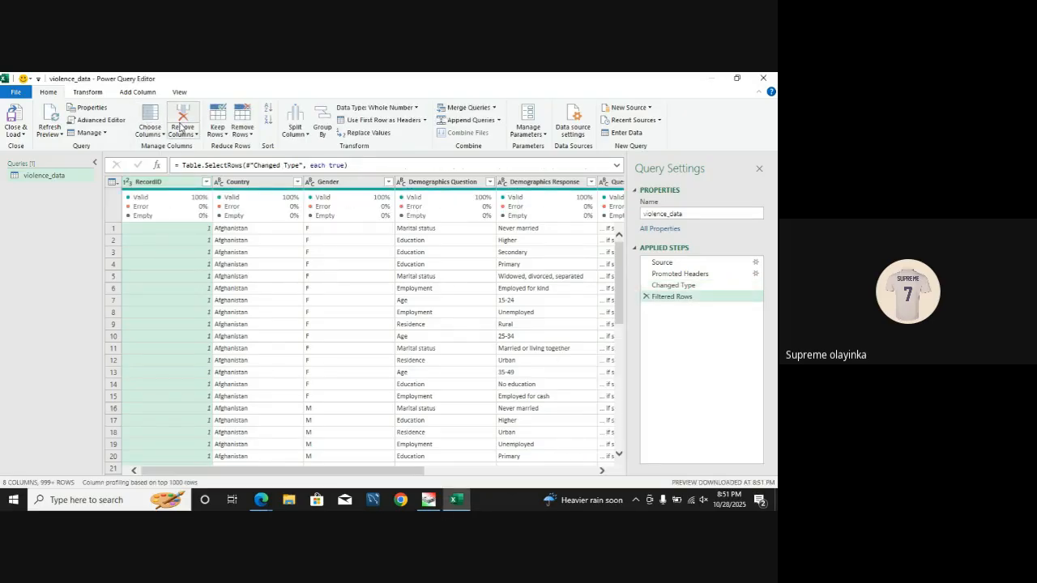
left_click(182, 128)
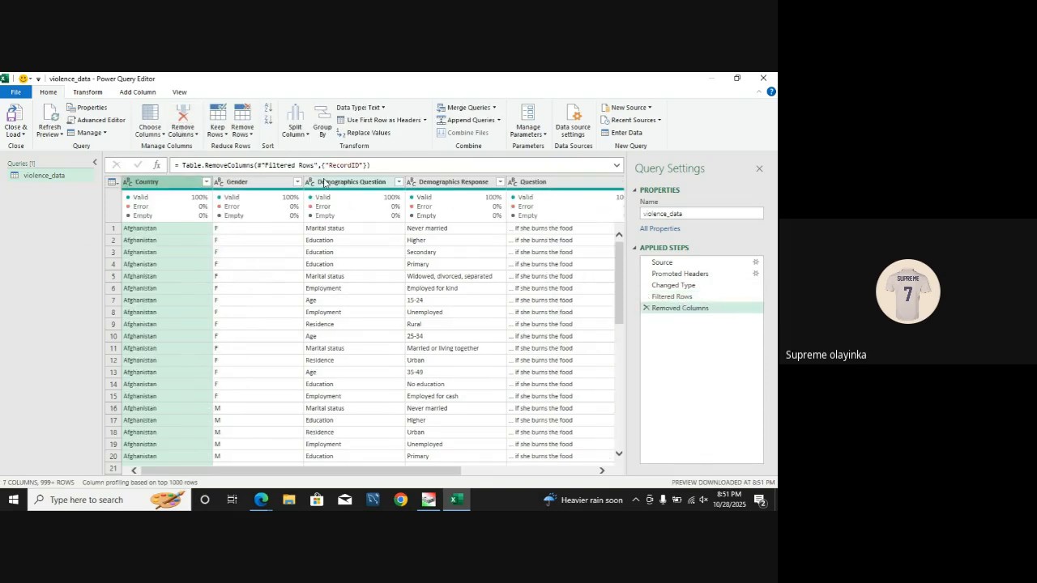
Step: Load the complete value list of the Country column and apply its filter with every country selected
mouse_move(163, 201)
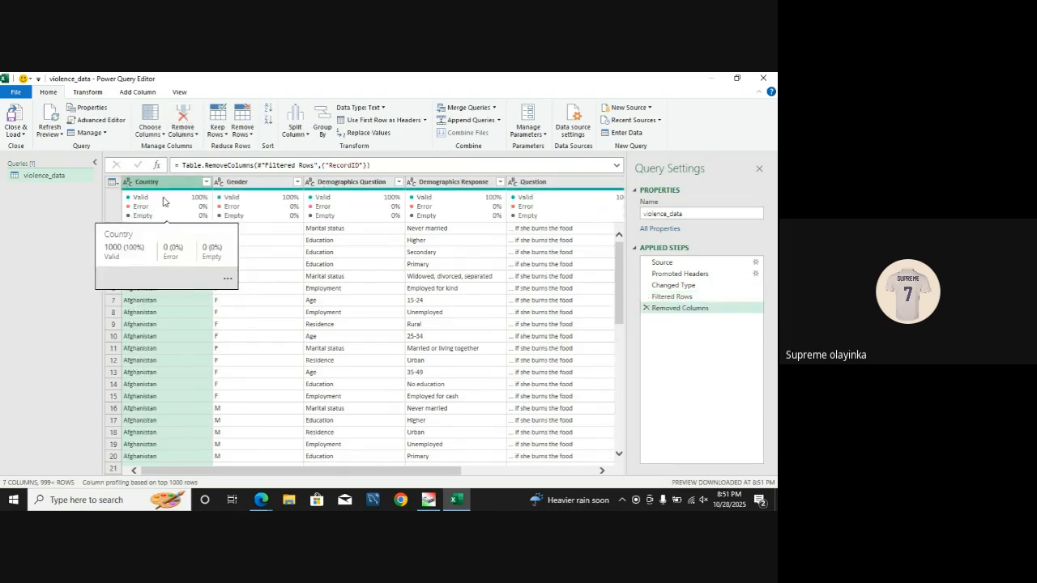
left_click(207, 183)
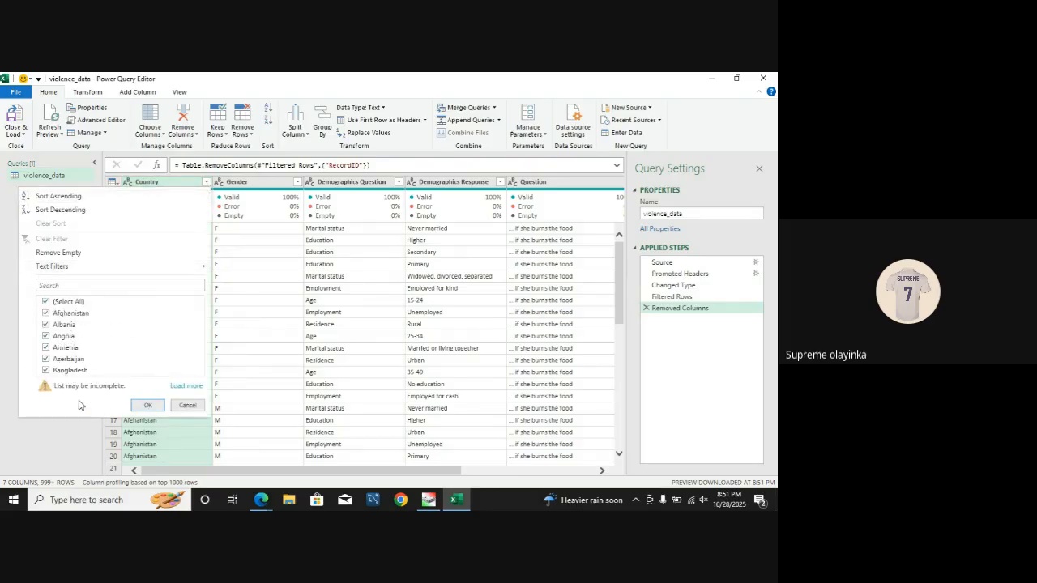
left_click(185, 386)
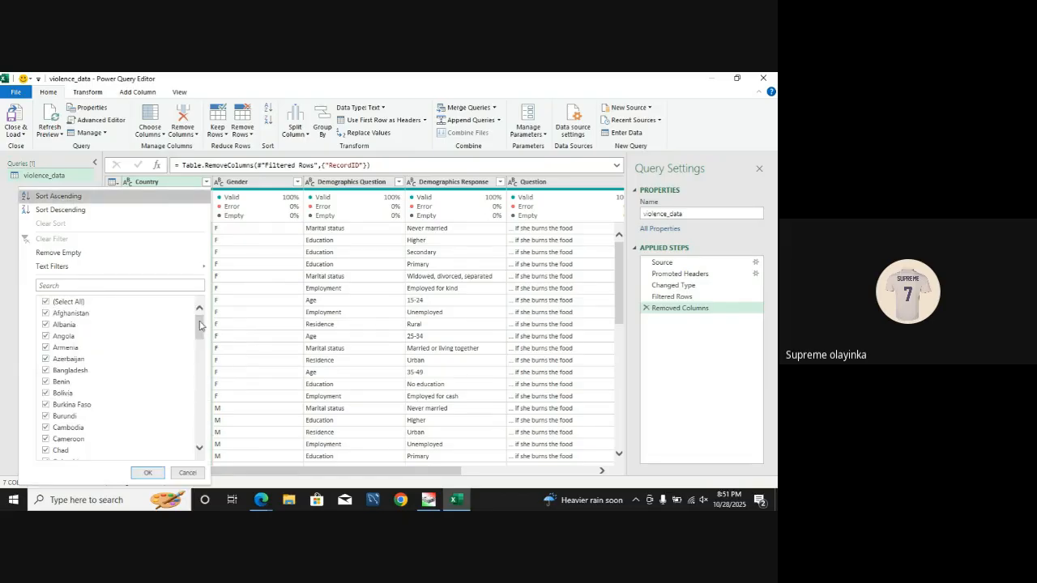
mouse_move(201, 328)
left_mouse_down()
mouse_move(200, 433)
mouse_move(200, 318)
left_mouse_up()
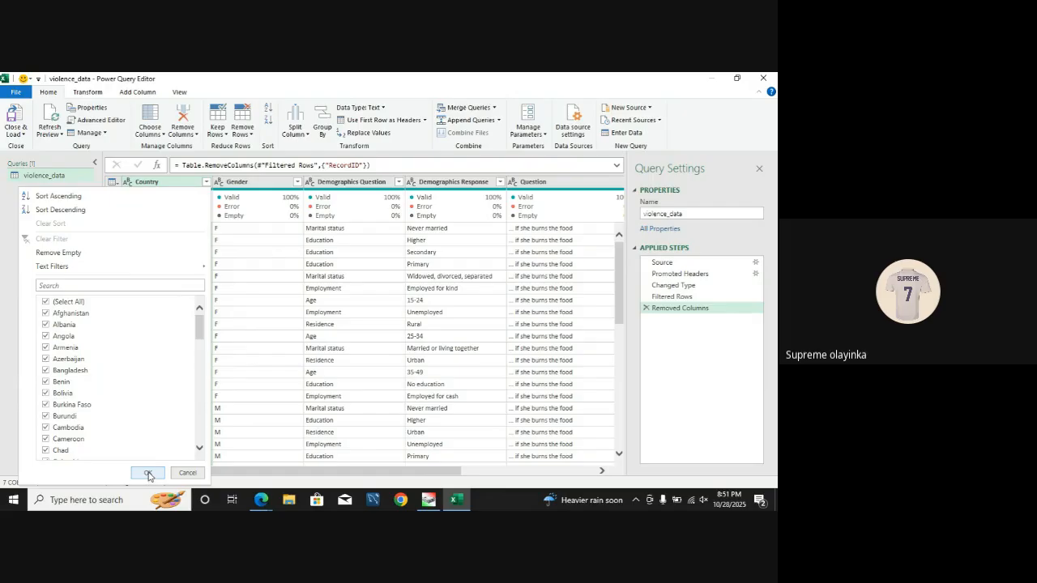
left_click(148, 474)
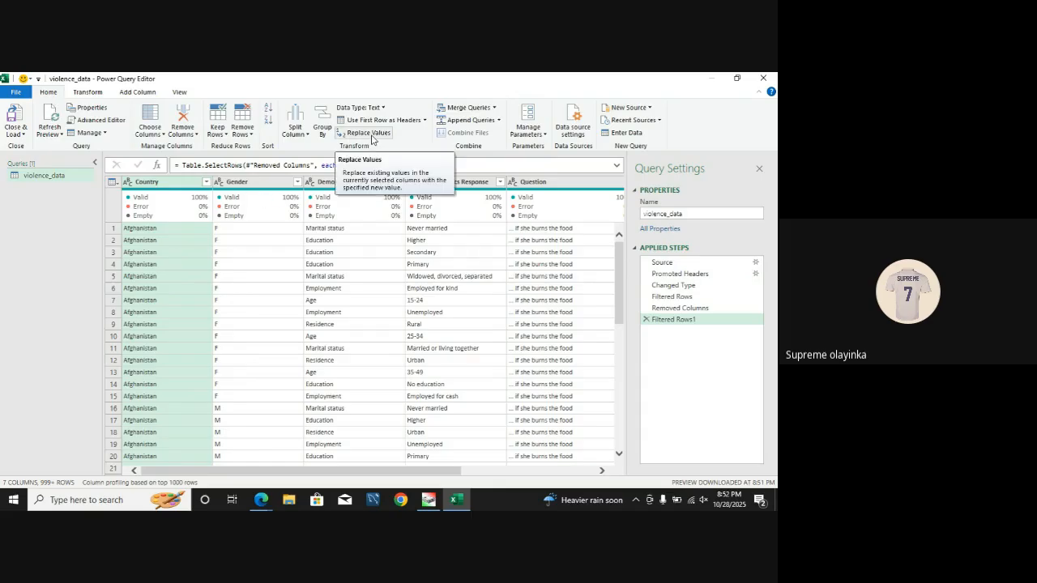
left_click(89, 93)
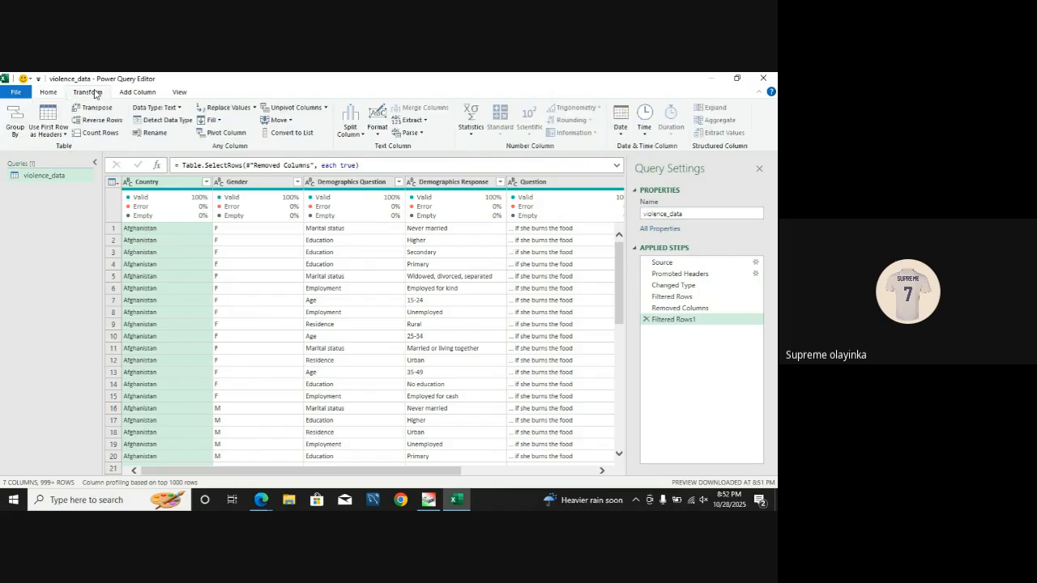
left_click(231, 108)
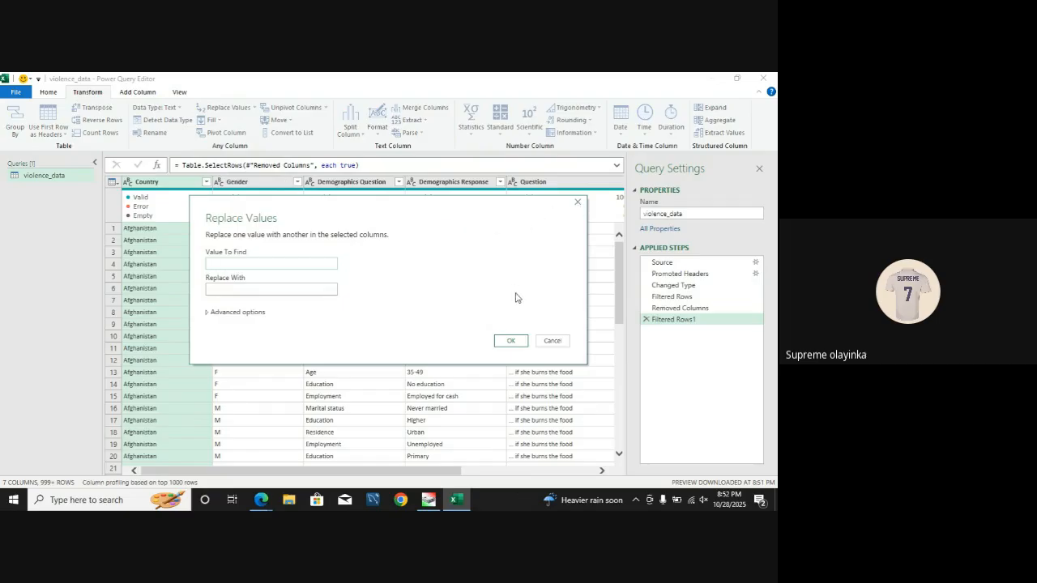
left_click(560, 341)
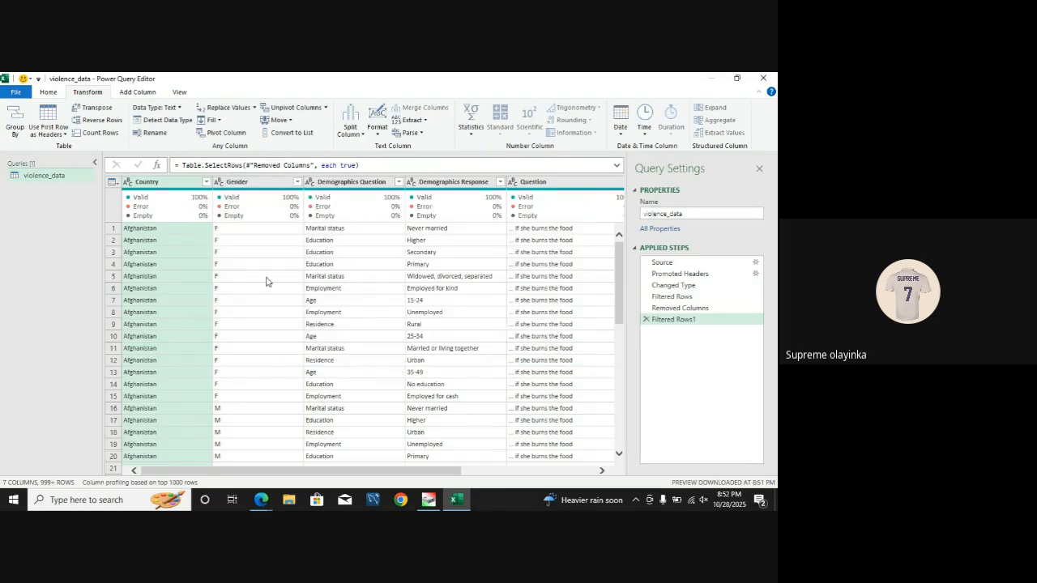
Step: Replace F with Female in the Gender column, matching entire cell contents, and apply the Gender filter with all values selected
left_click(246, 185)
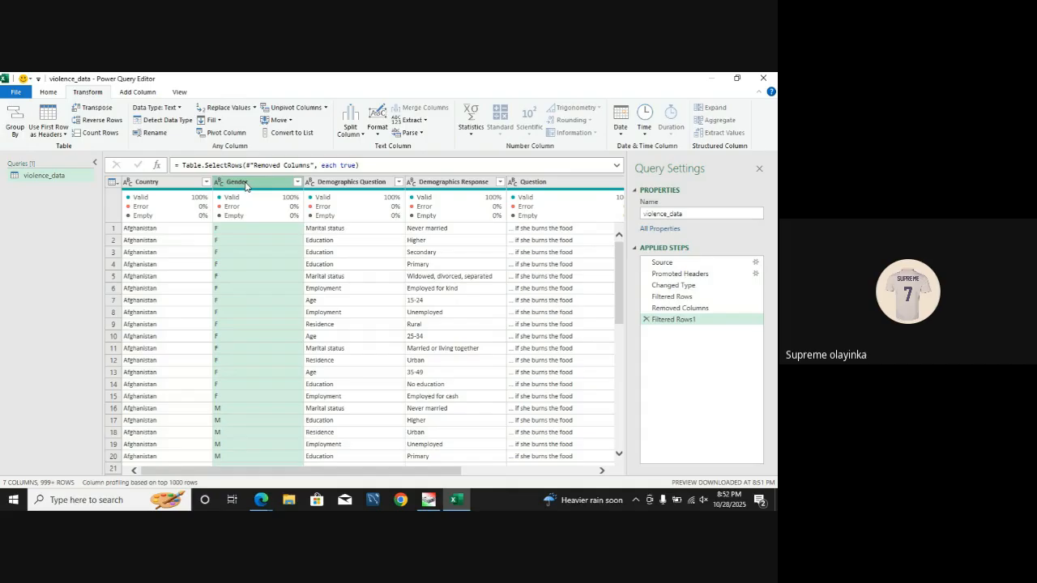
left_click(219, 108)
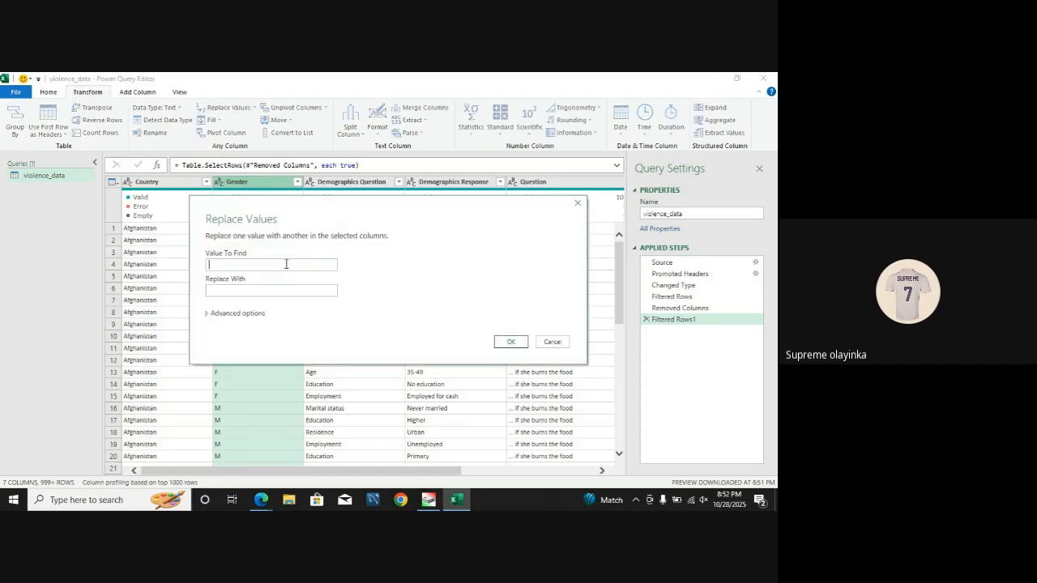
type("F")
left_click(253, 291)
type("Female")
left_click(207, 313)
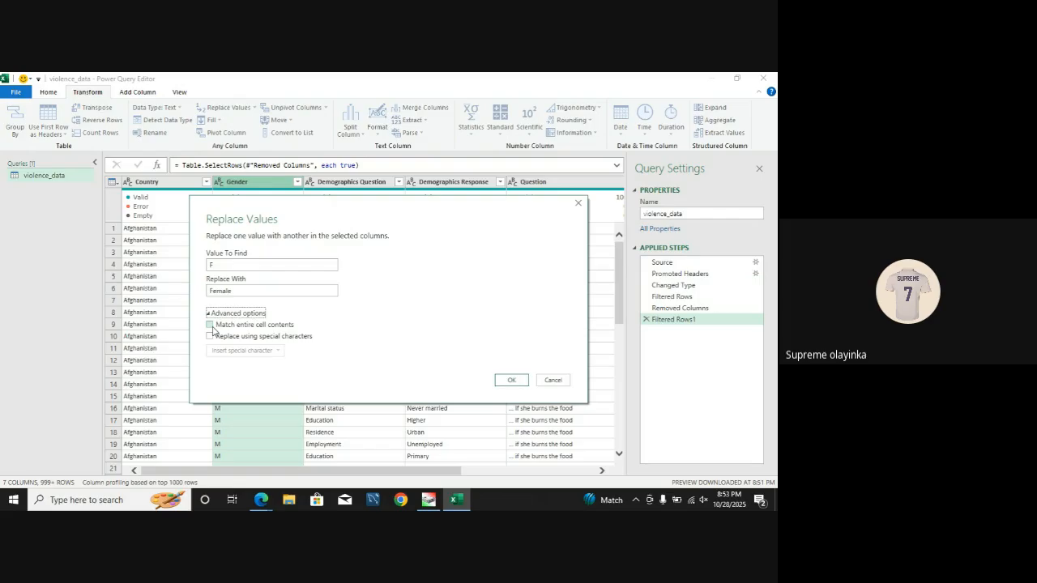
left_click(211, 326)
left_click(512, 381)
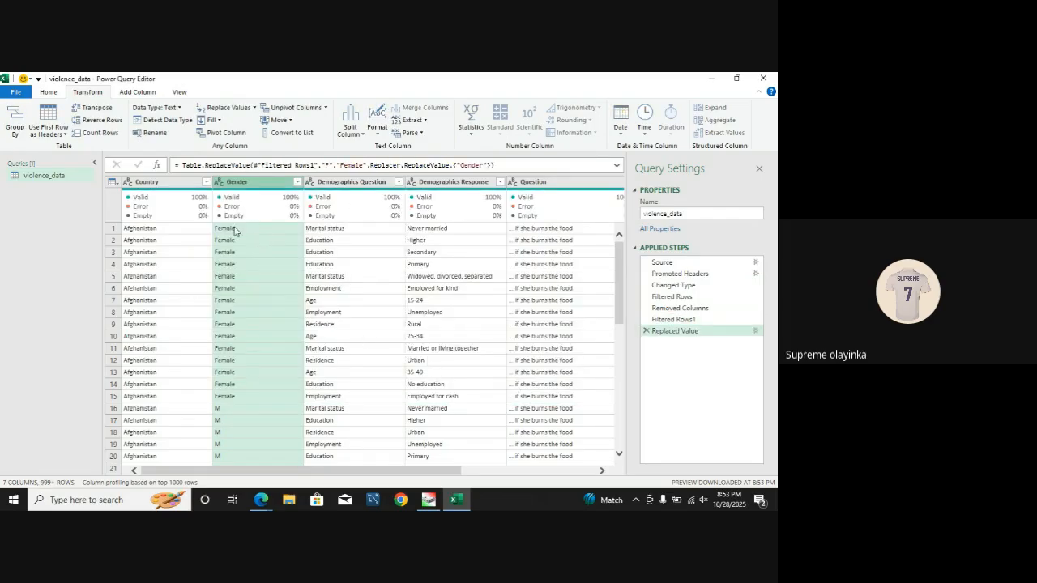
left_click(298, 183)
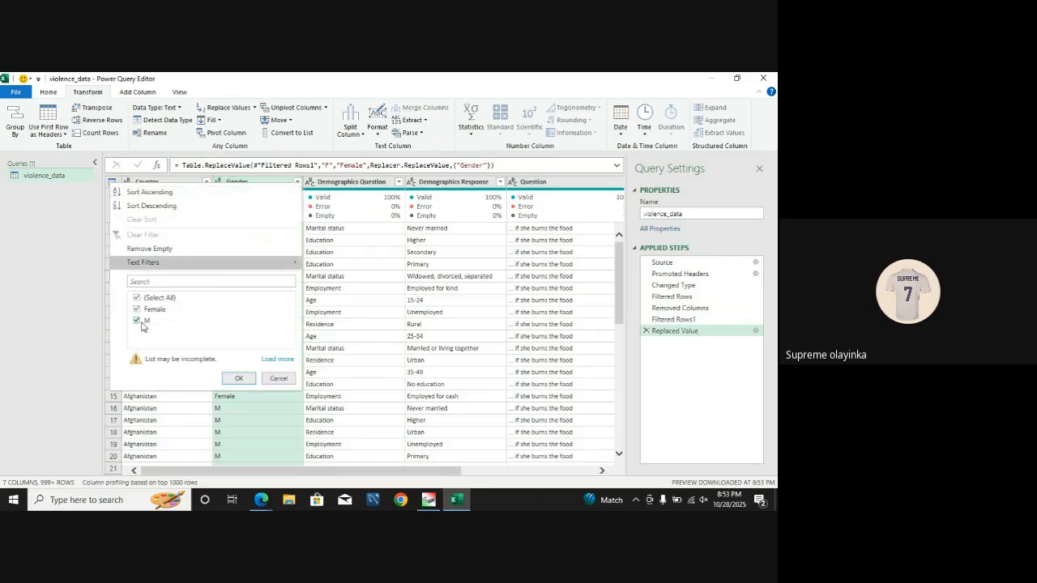
left_click(238, 380)
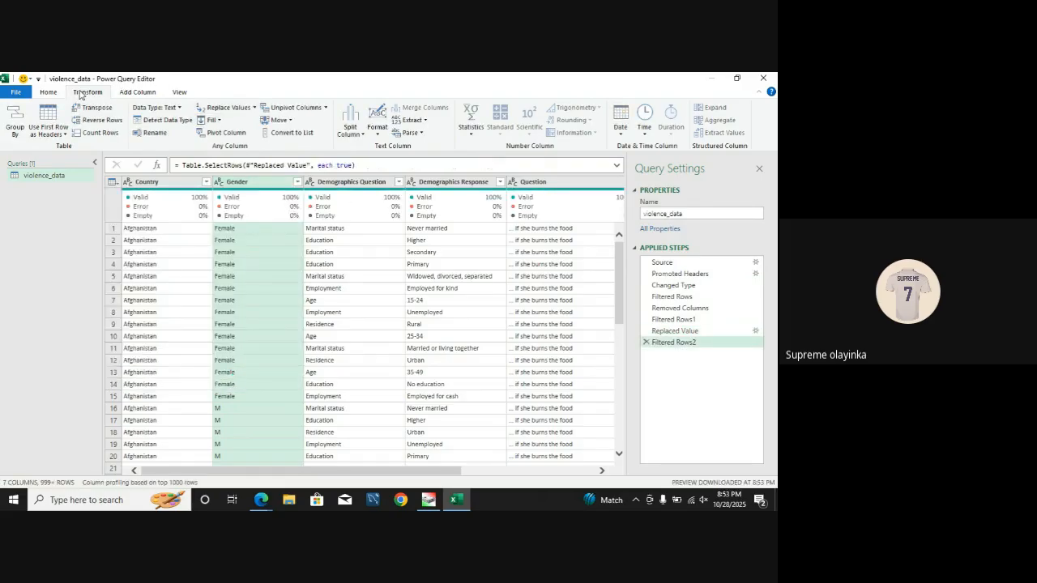
Step: Replace M with Male in the Gender column, matching entire cell contents
left_click(53, 93)
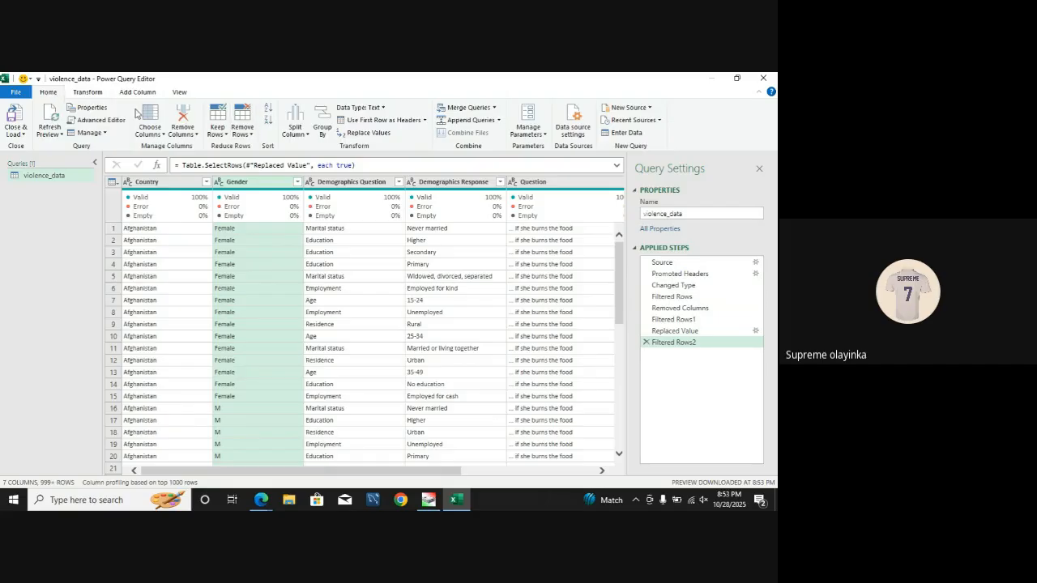
left_click(353, 138)
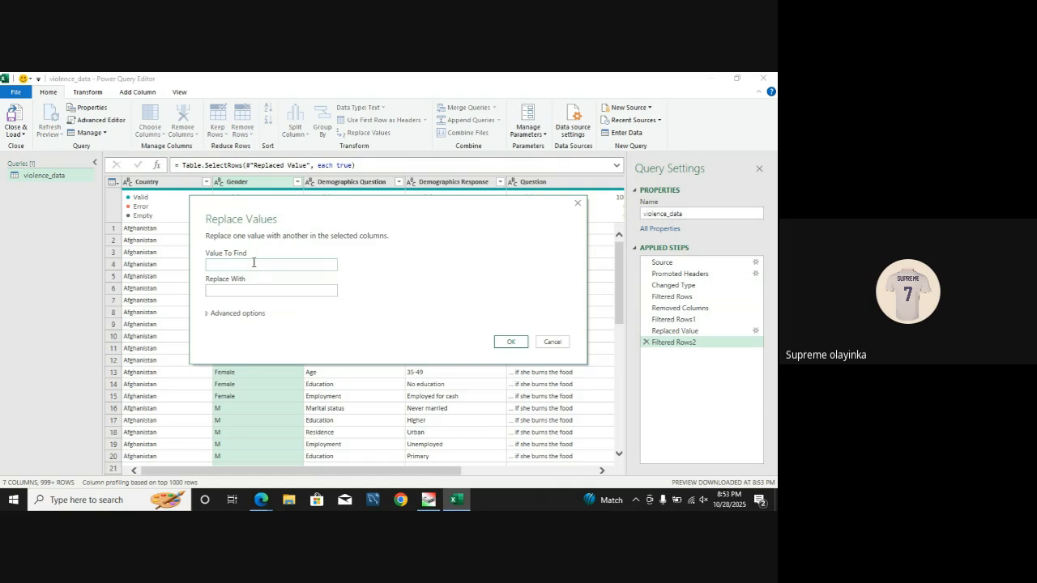
type("M")
left_click(247, 290)
type("Mal")
left_click(208, 314)
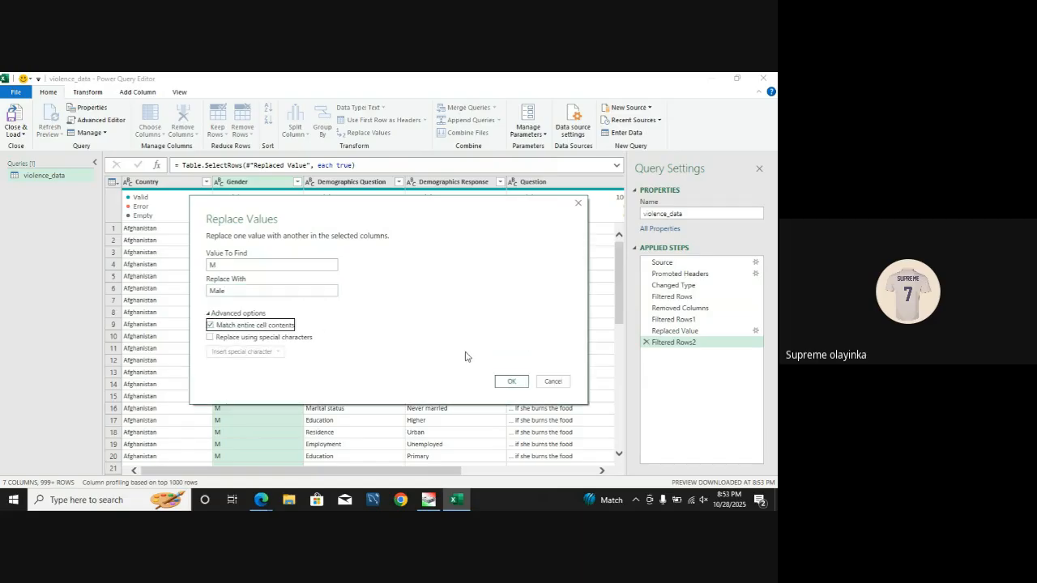
left_click(509, 381)
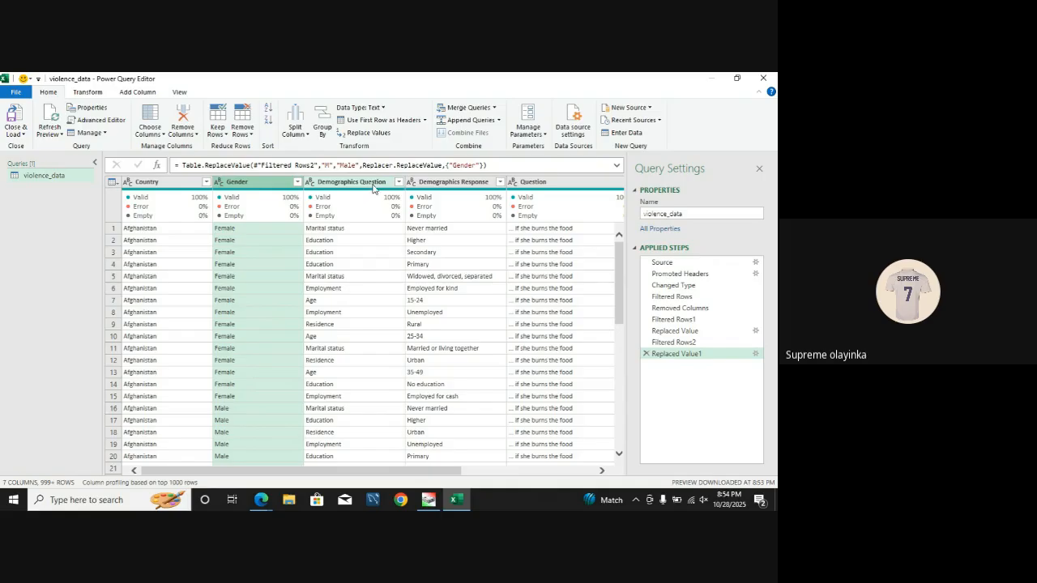
Step: Load the complete value list of the Demographics Question column and apply its filter with all values selected
left_click(398, 182)
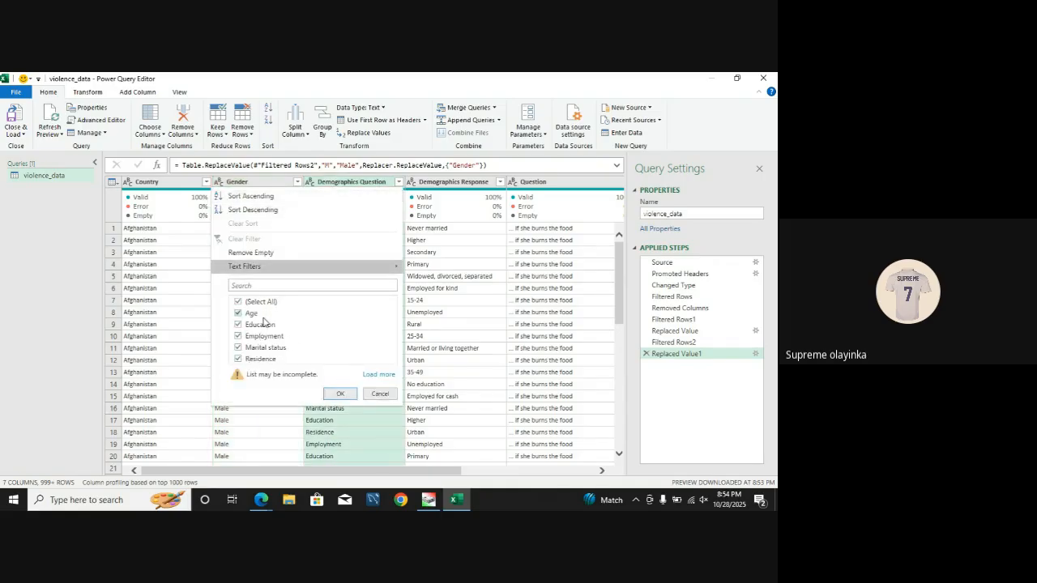
left_click(380, 375)
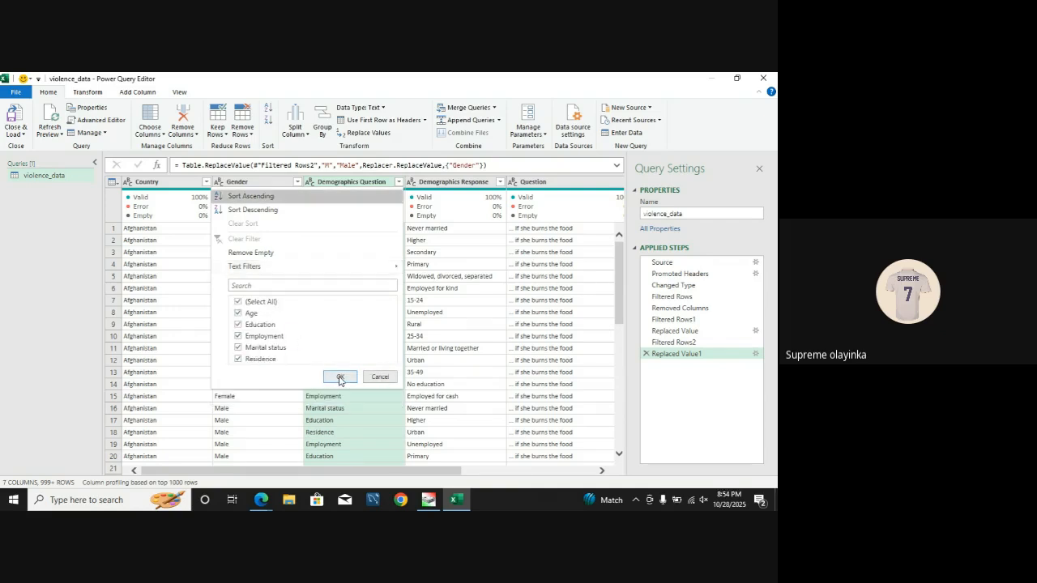
left_click(339, 377)
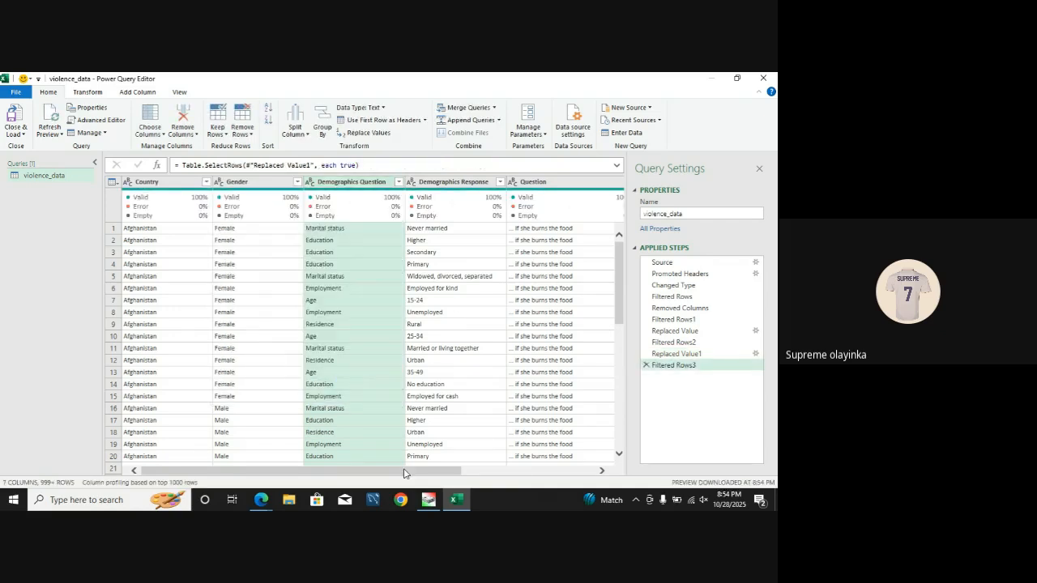
Step: Split the Survey Year column by the custom delimiter / at each occurrence of the delimiter
left_click_drag(407, 470, 574, 508)
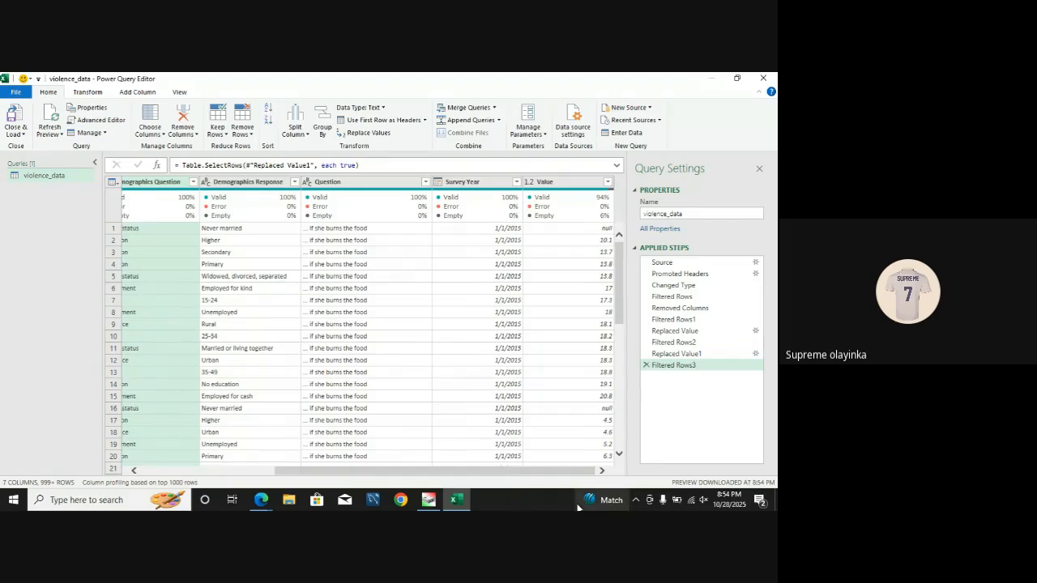
left_click(484, 184)
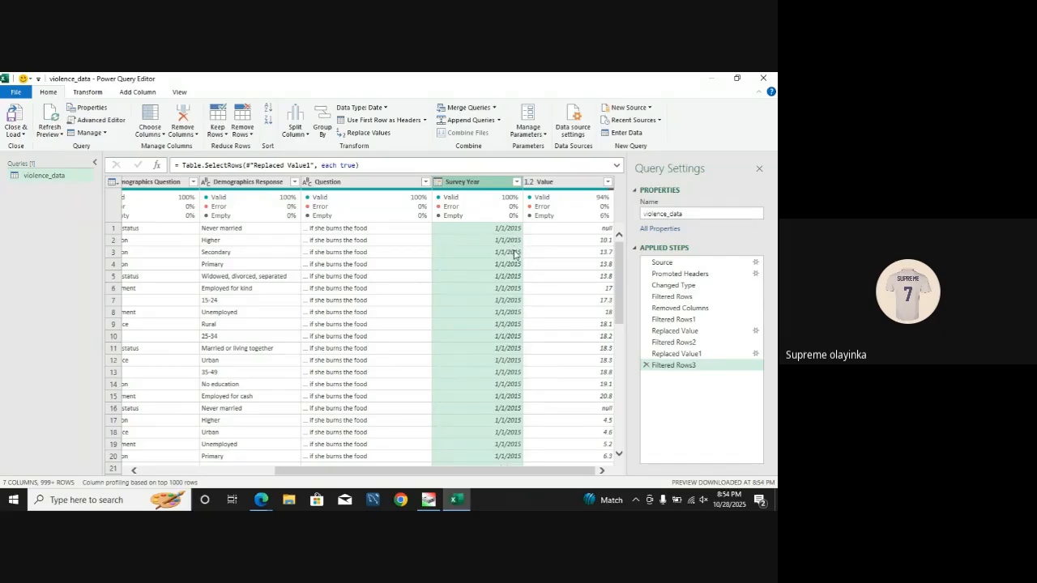
mouse_move(238, 193)
mouse_move(510, 194)
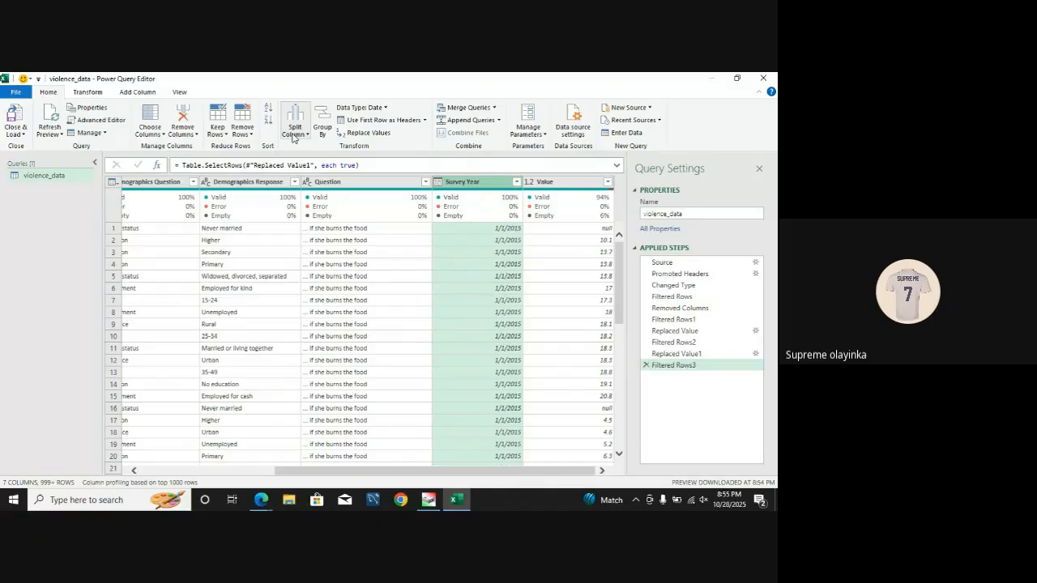
left_click(88, 92)
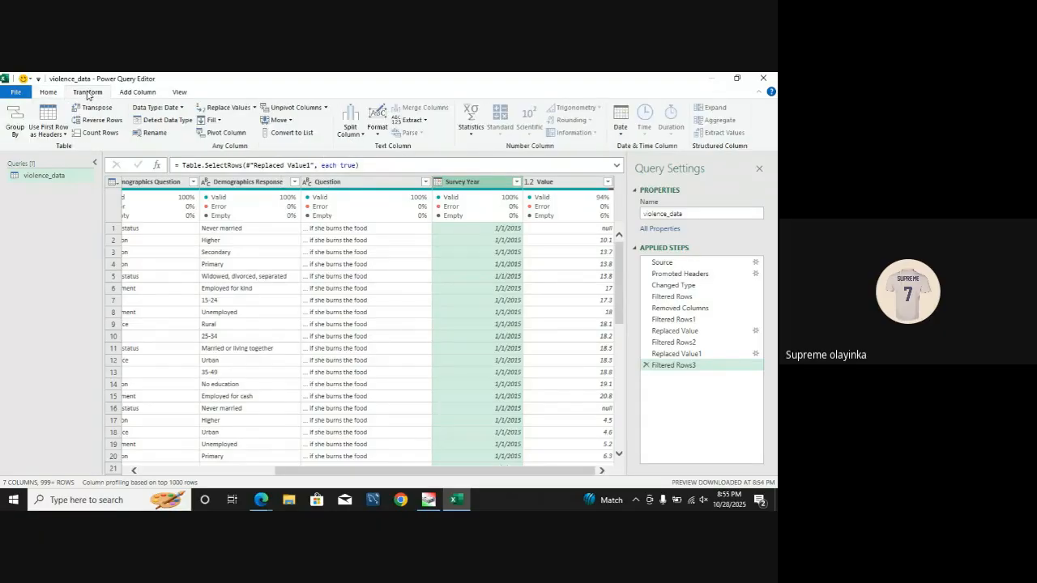
left_click(359, 134)
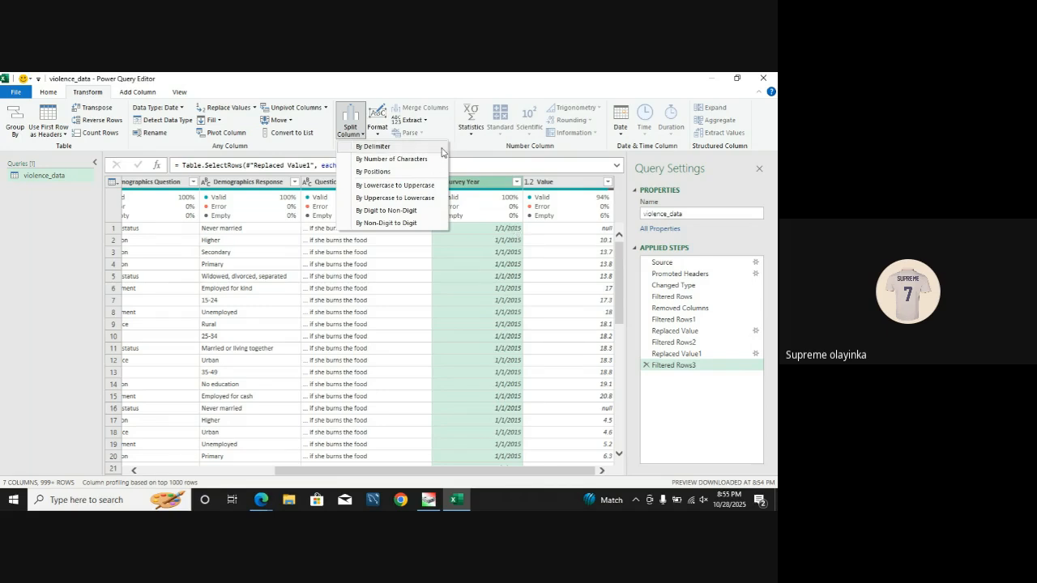
left_click(383, 148)
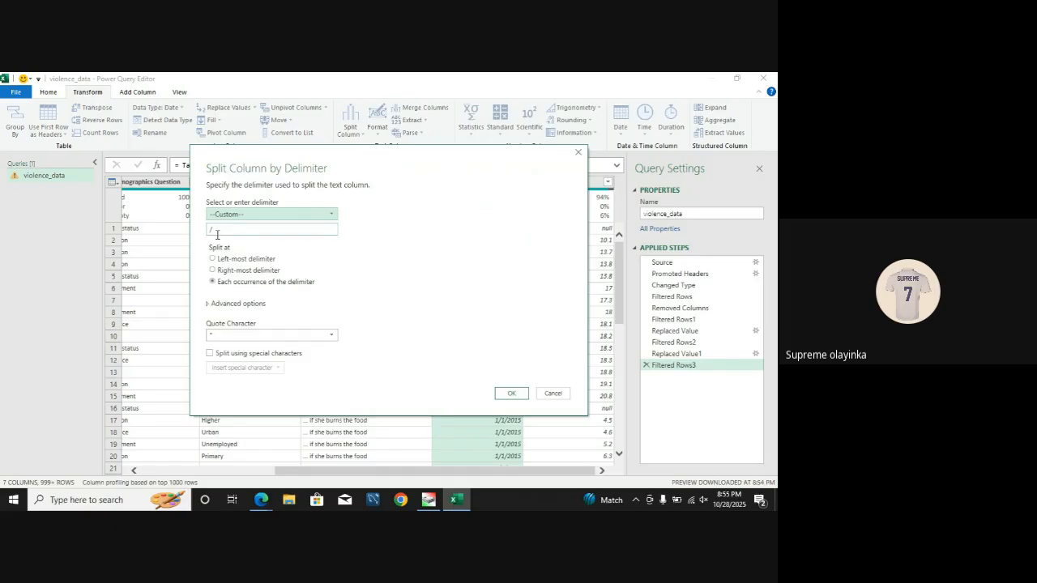
left_click(216, 234)
double_click(215, 234)
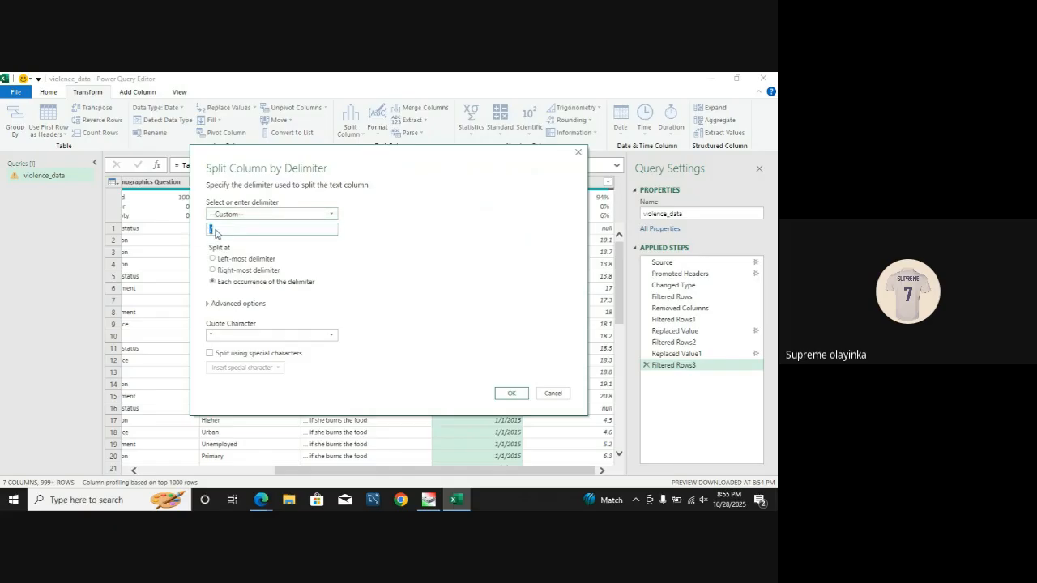
left_click(216, 230)
double_click(214, 230)
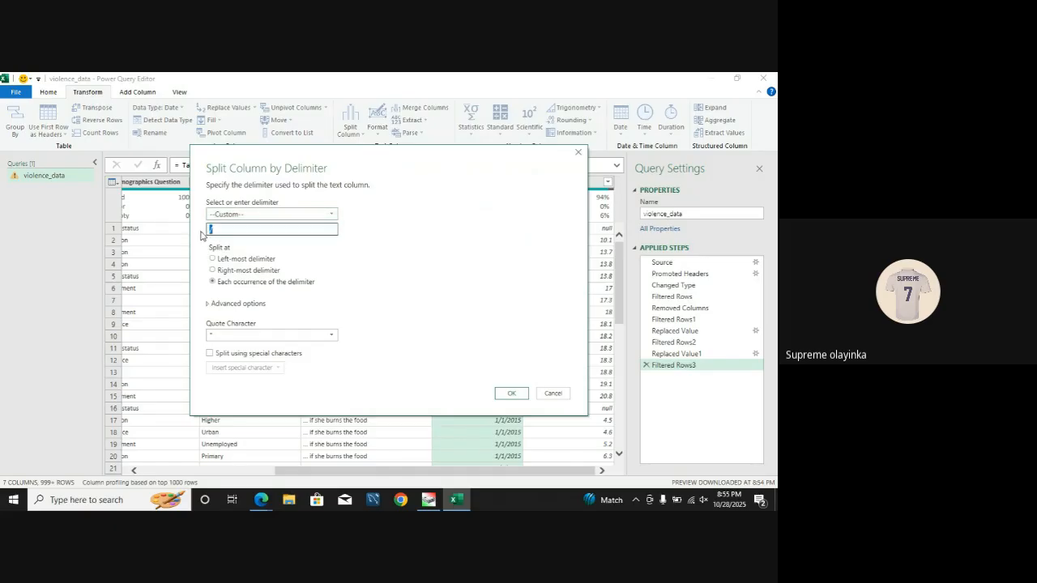
left_click_drag(348, 163, 204, 161)
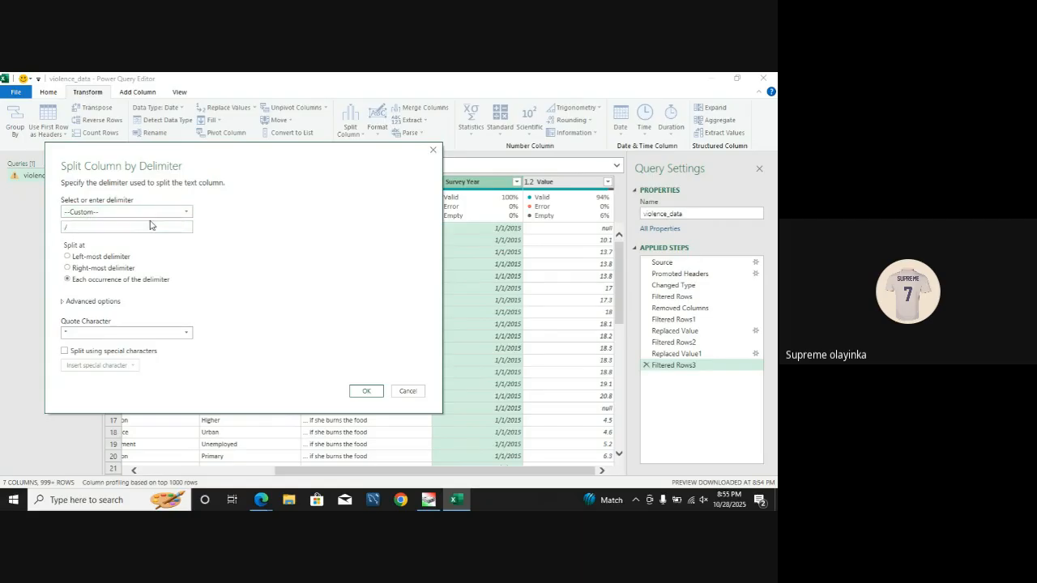
left_click(68, 257)
left_click(125, 268)
left_click(89, 282)
left_click(365, 390)
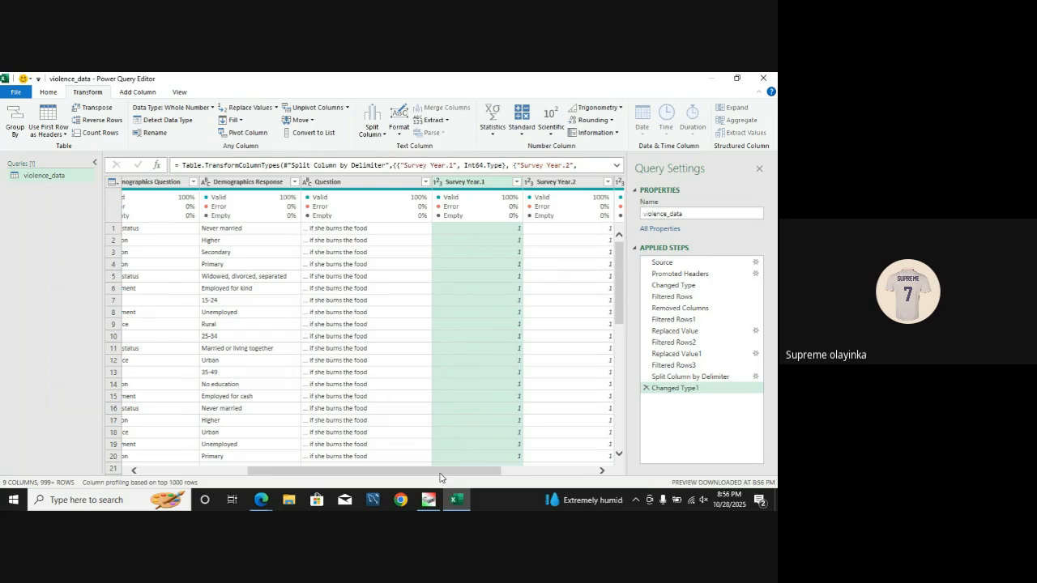
Step: Rename the columns Survey Year.1 to Day, Survey Year.2 to Month and Survey Year.3 to "Survey Year."
left_click_drag(440, 477, 510, 478)
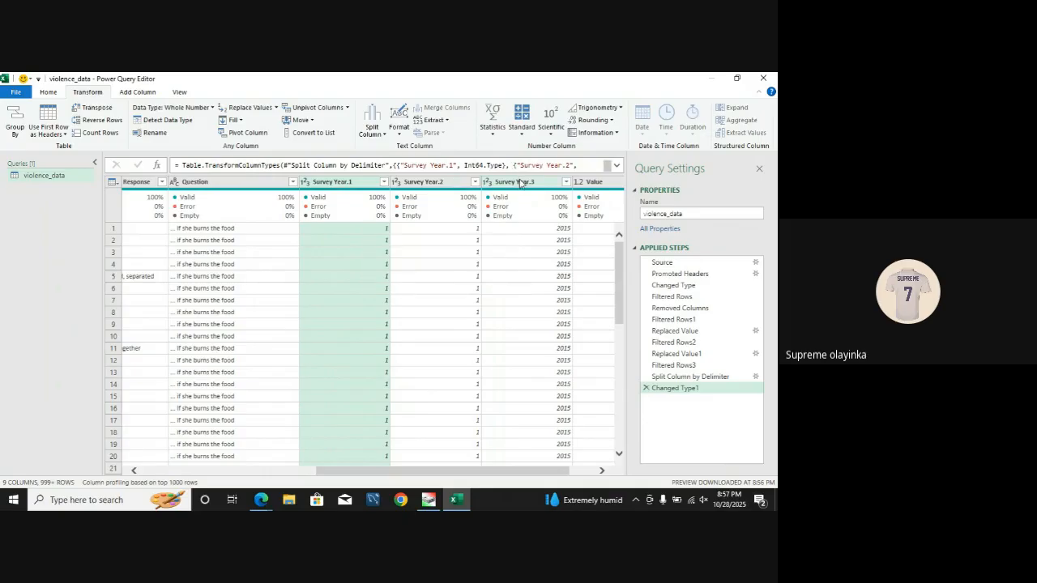
mouse_move(345, 199)
double_click(354, 183)
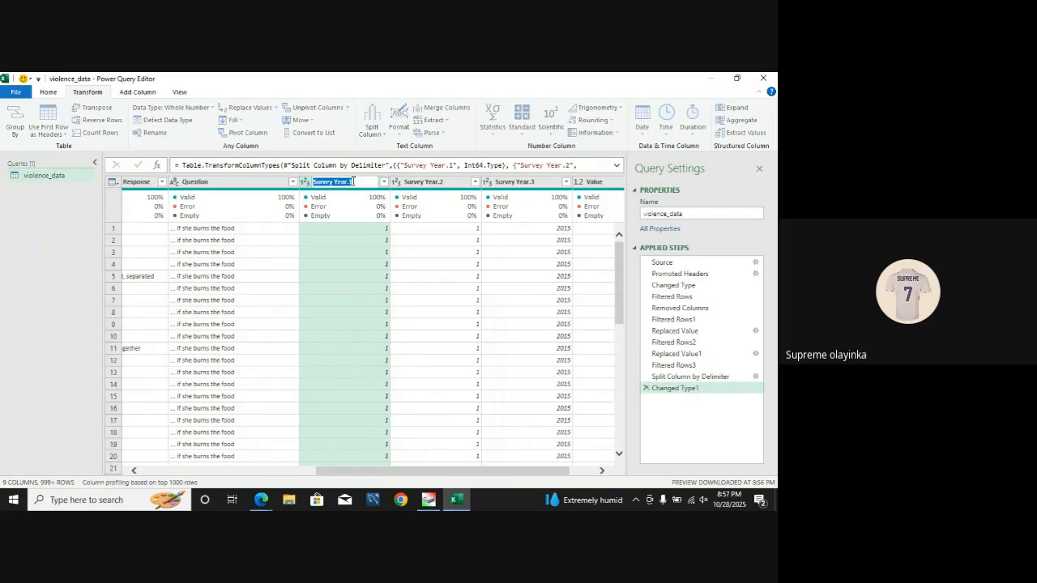
type("D")
double_click(414, 183)
type("Month")
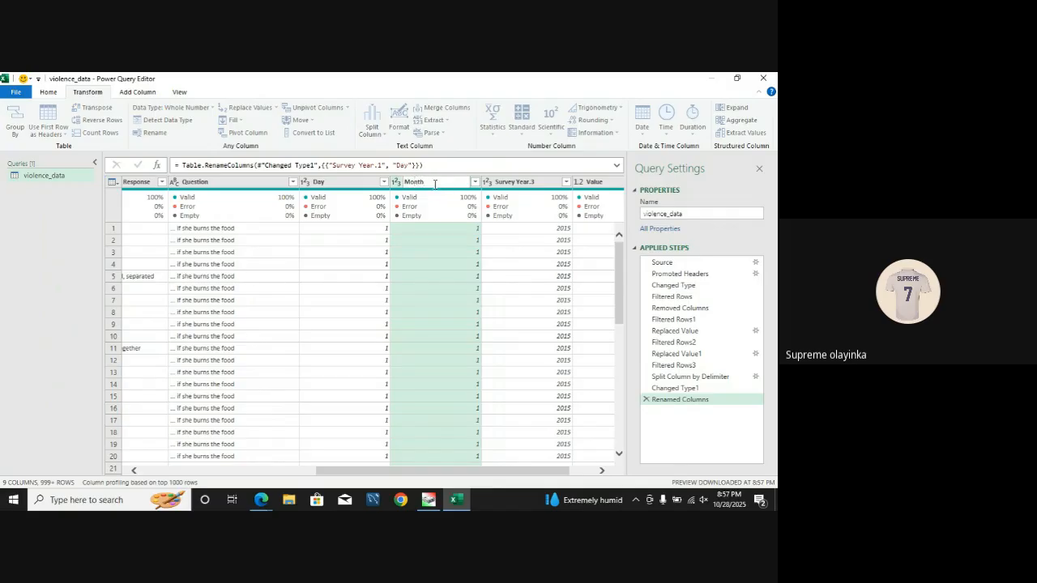
left_click(509, 182)
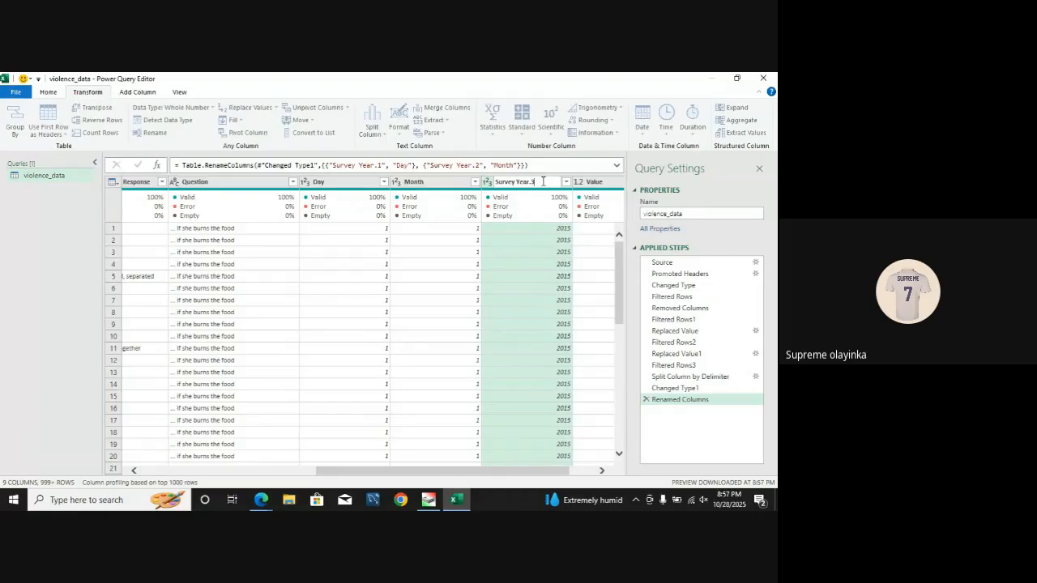
key("Return")
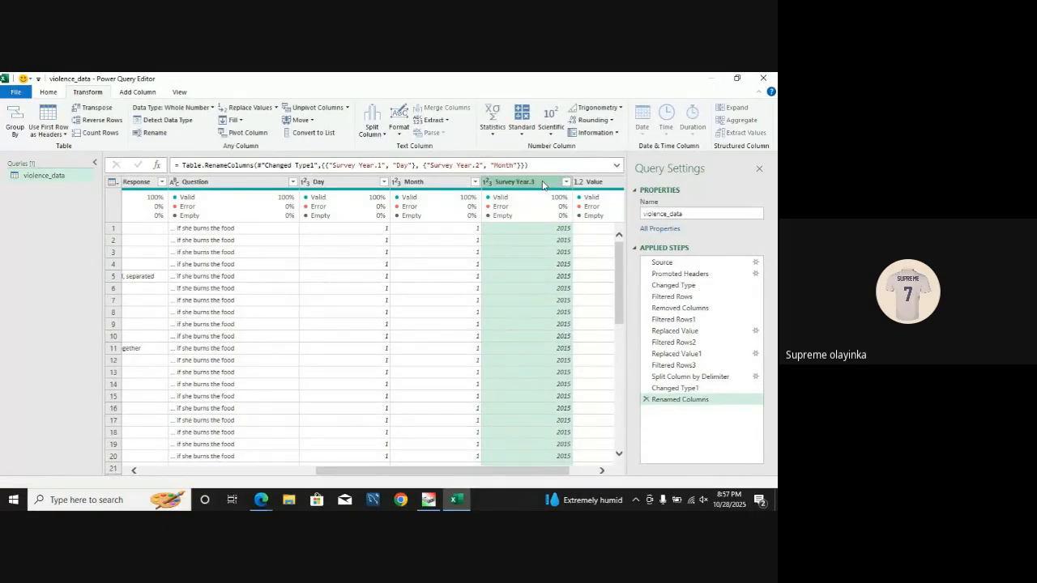
mouse_move(516, 221)
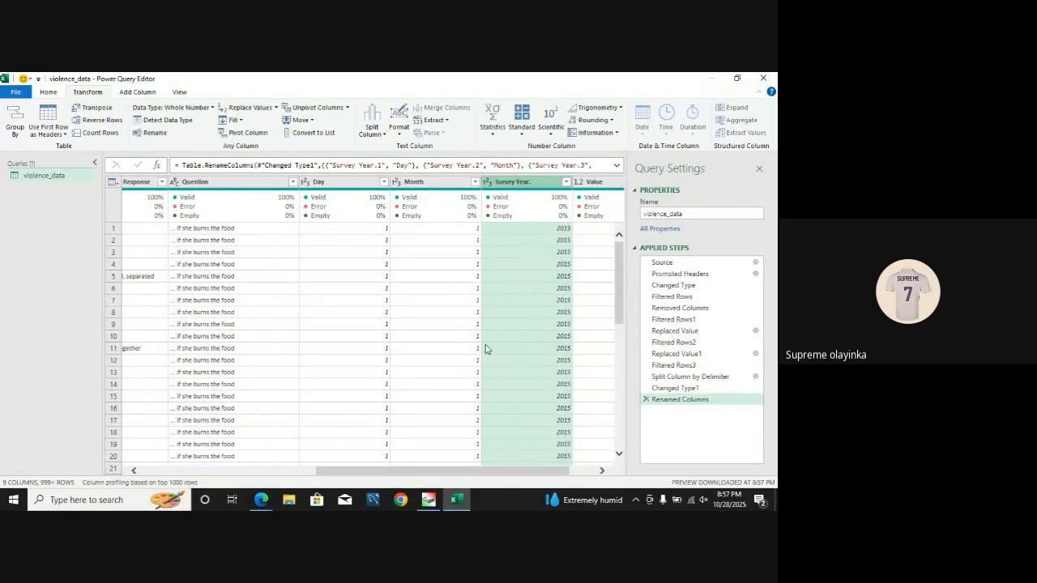
Step: Merge the Day, Month and Survey Year. columns with the custom separator - into a column named New Column
left_click_drag(406, 474, 466, 476)
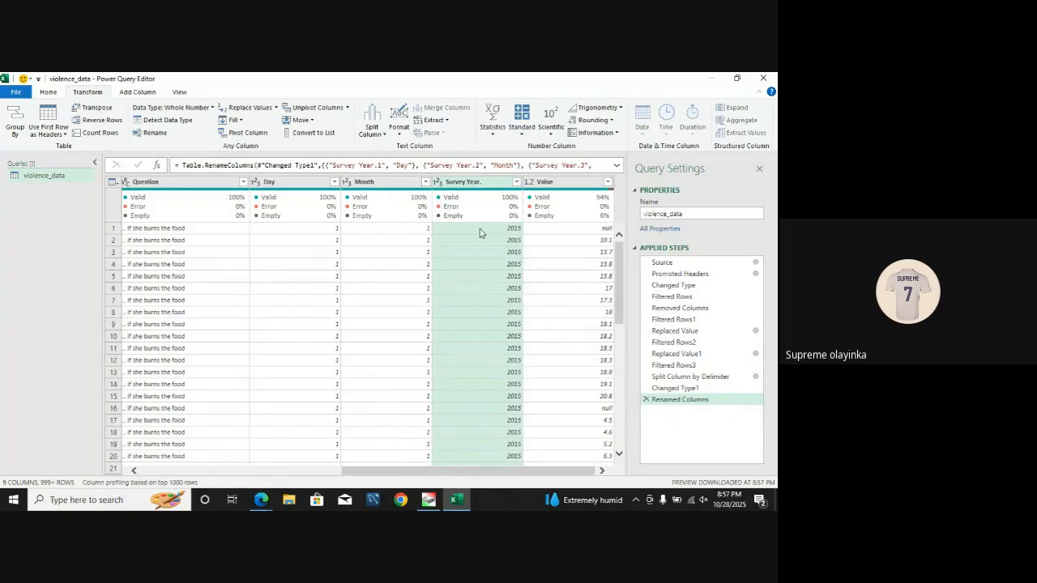
mouse_move(329, 198)
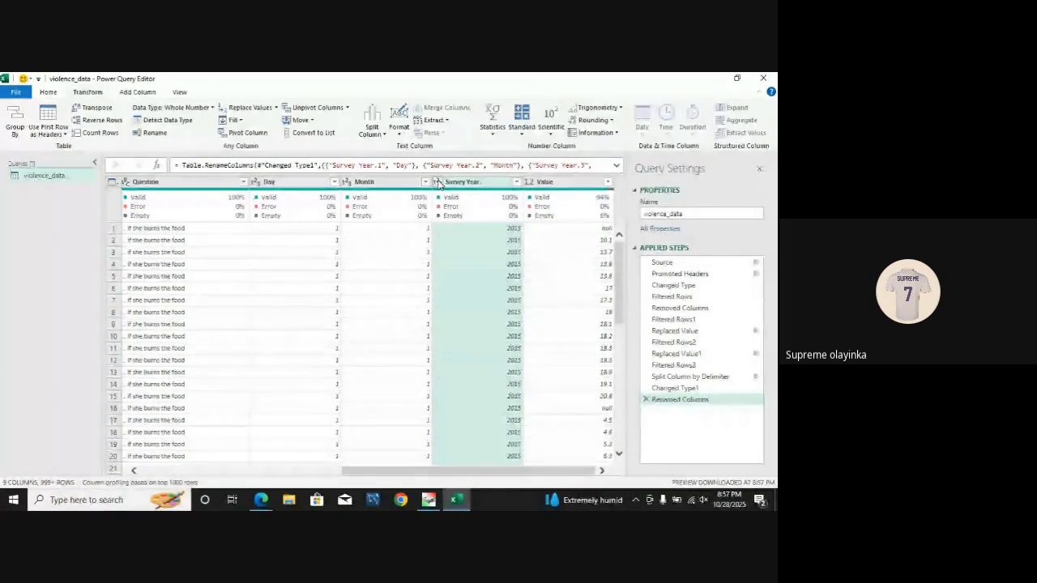
left_click(282, 184)
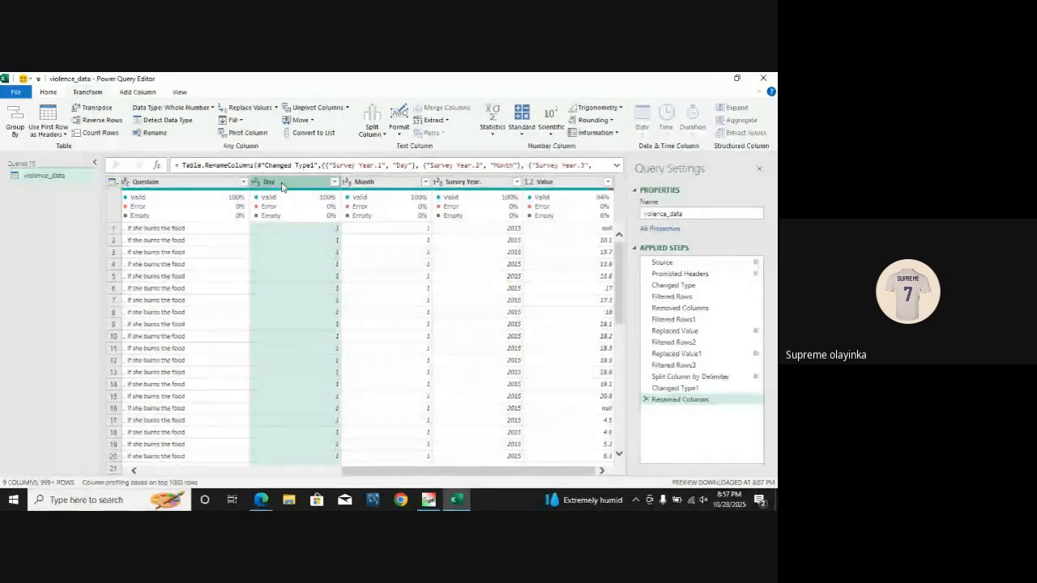
left_click(387, 183, "ctrl")
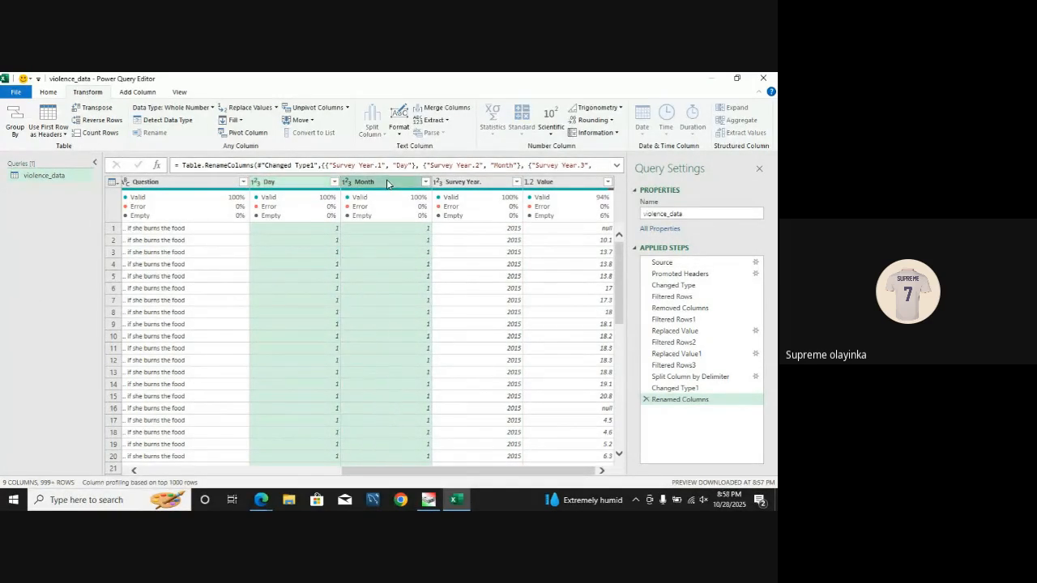
left_click(465, 184, "ctrl")
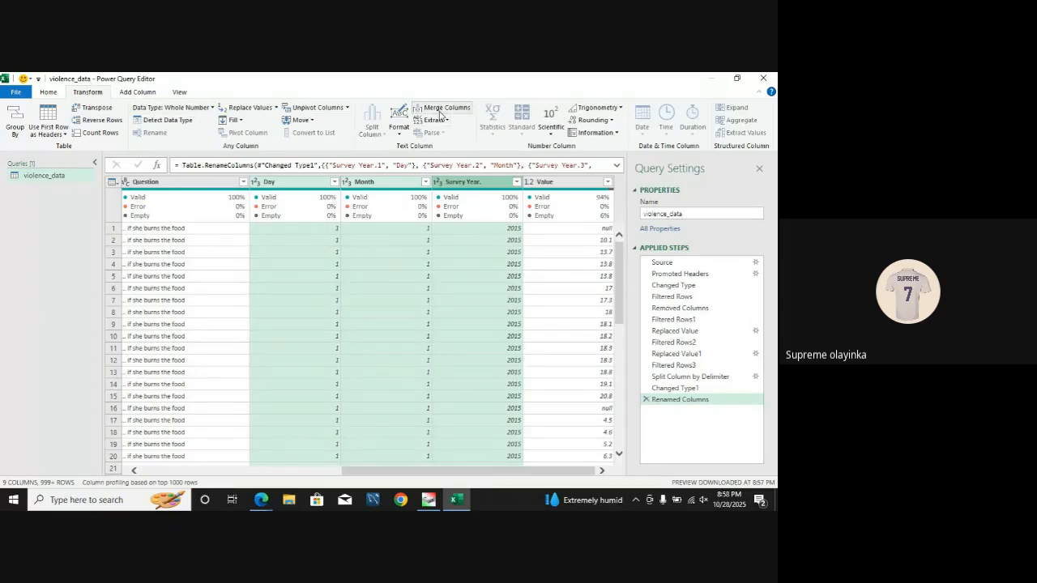
left_click(48, 92)
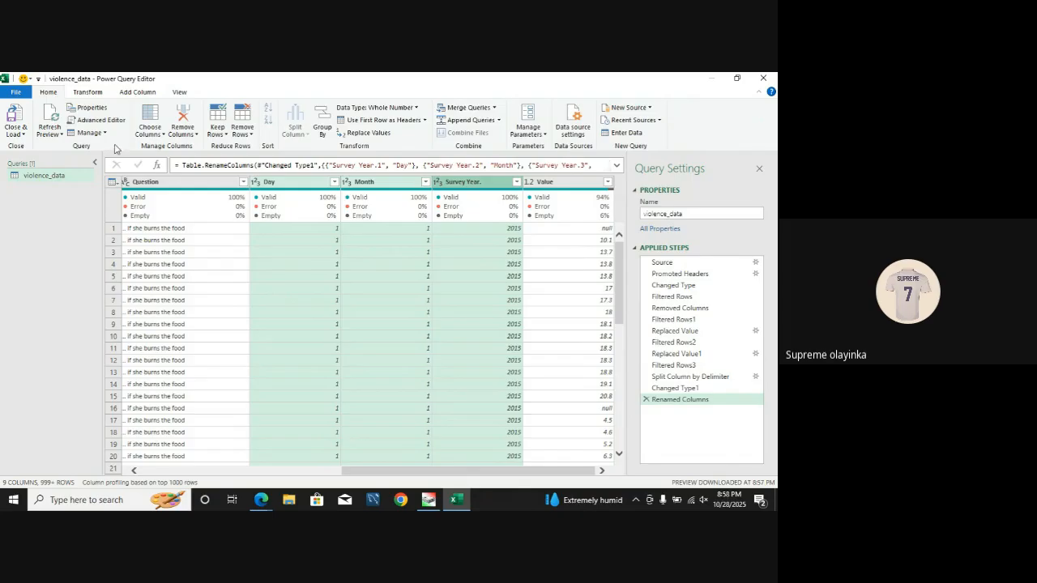
left_click(88, 92)
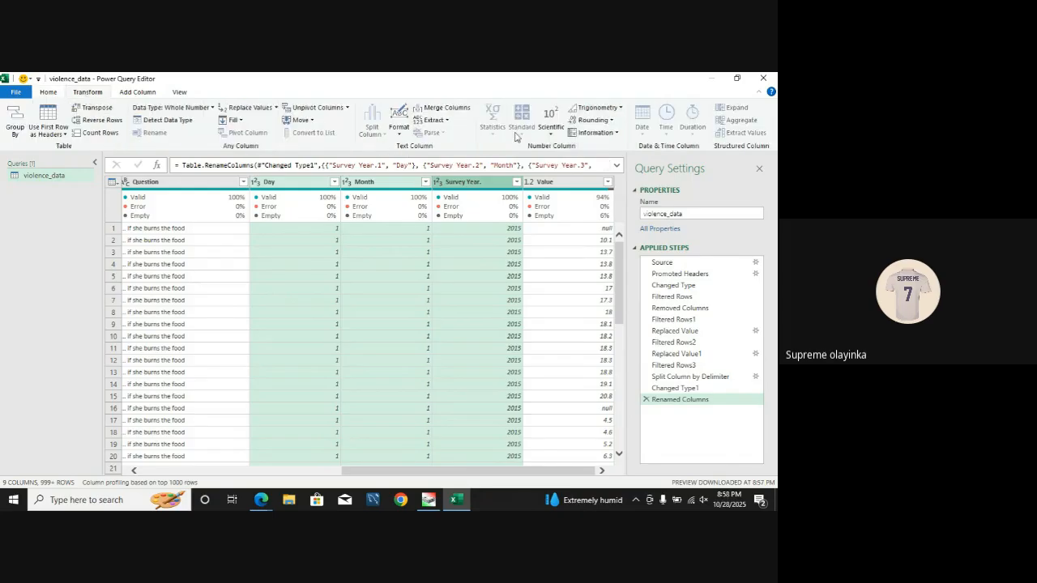
left_click(447, 108)
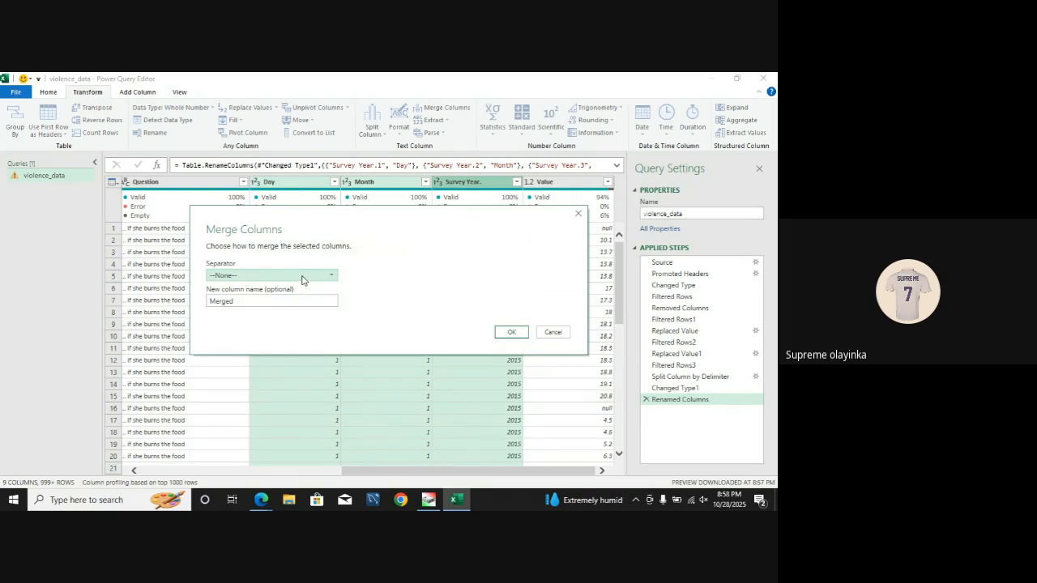
left_click(302, 277)
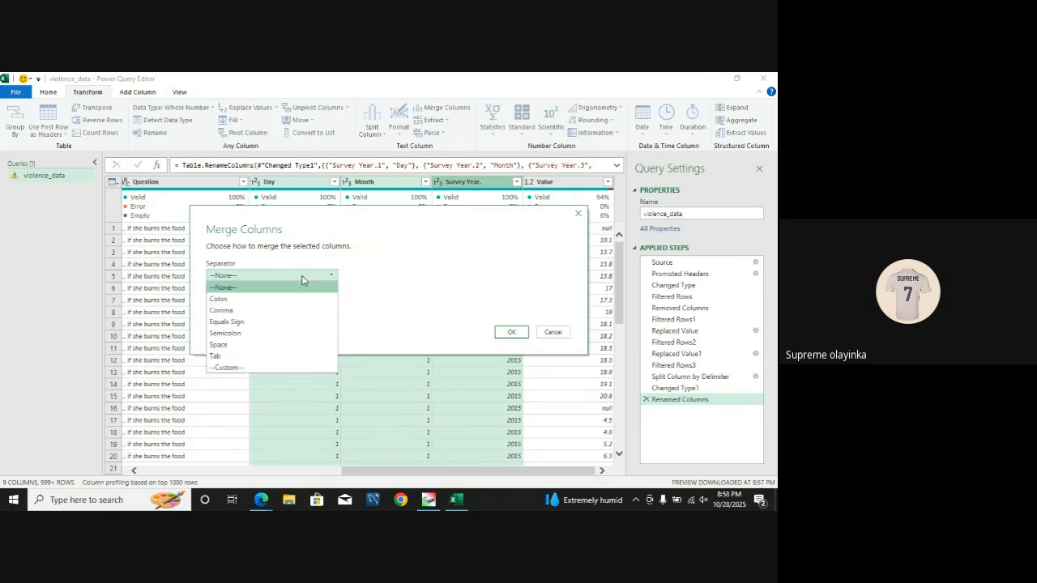
left_click(248, 367)
left_click(251, 291)
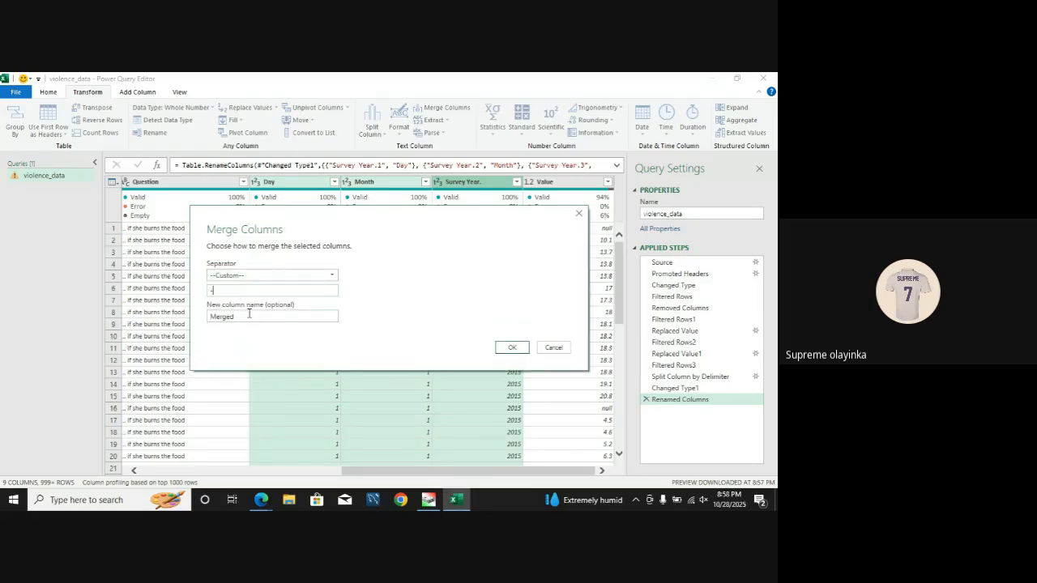
left_click_drag(249, 315, 206, 323)
type("New Column")
left_click(509, 349)
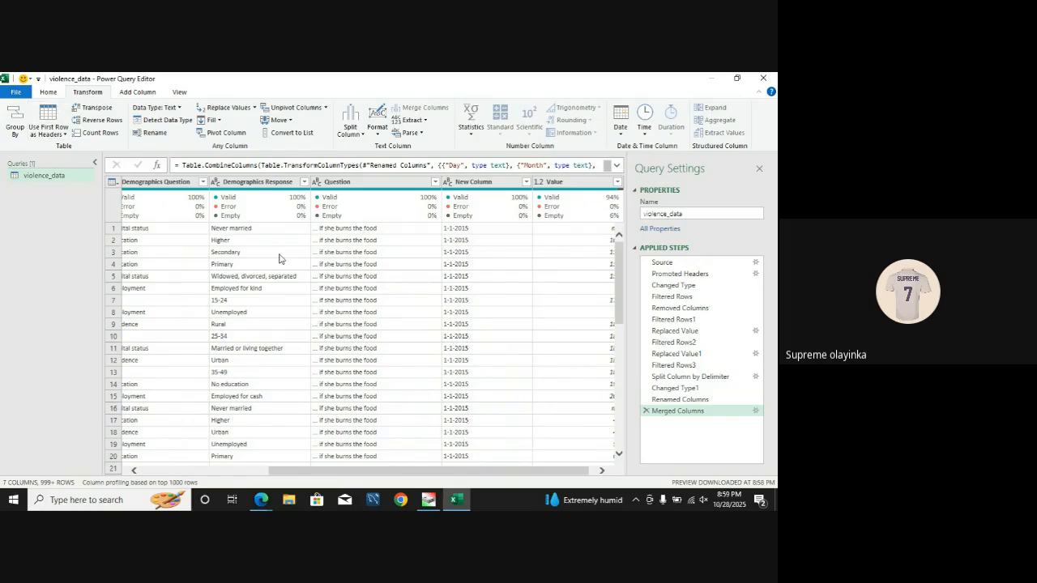
Step: Close the query editor and load violence_data as a table in a new worksheet, then dismiss the Queries & Connections pane
left_click(48, 93)
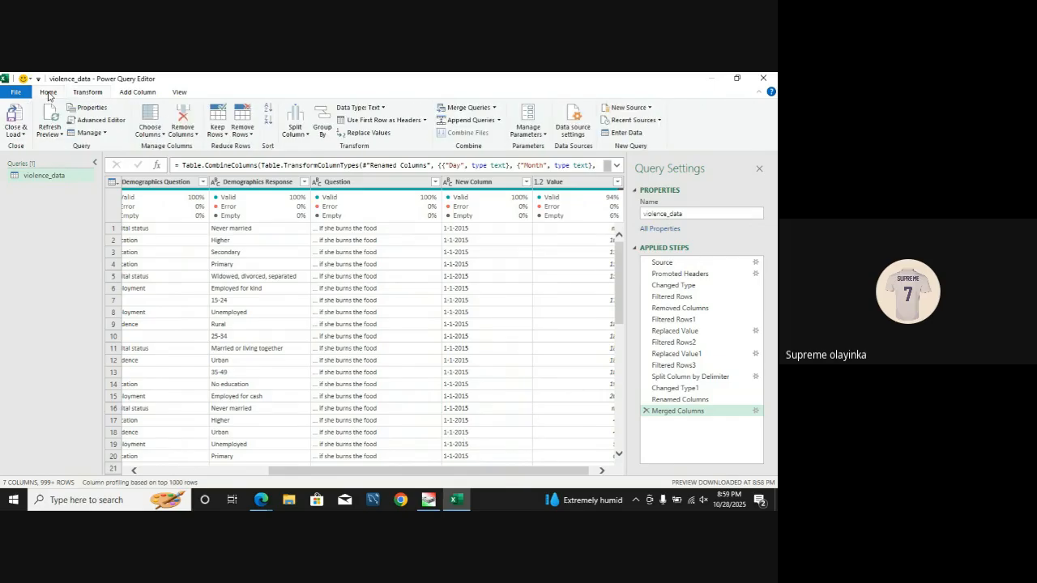
left_click(17, 133)
left_click(28, 159)
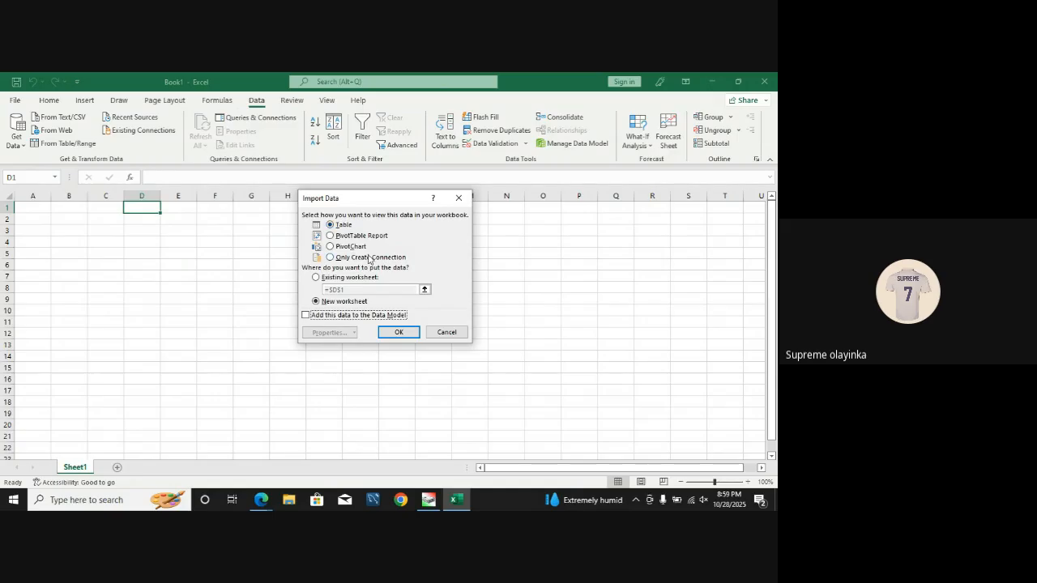
left_click(397, 333)
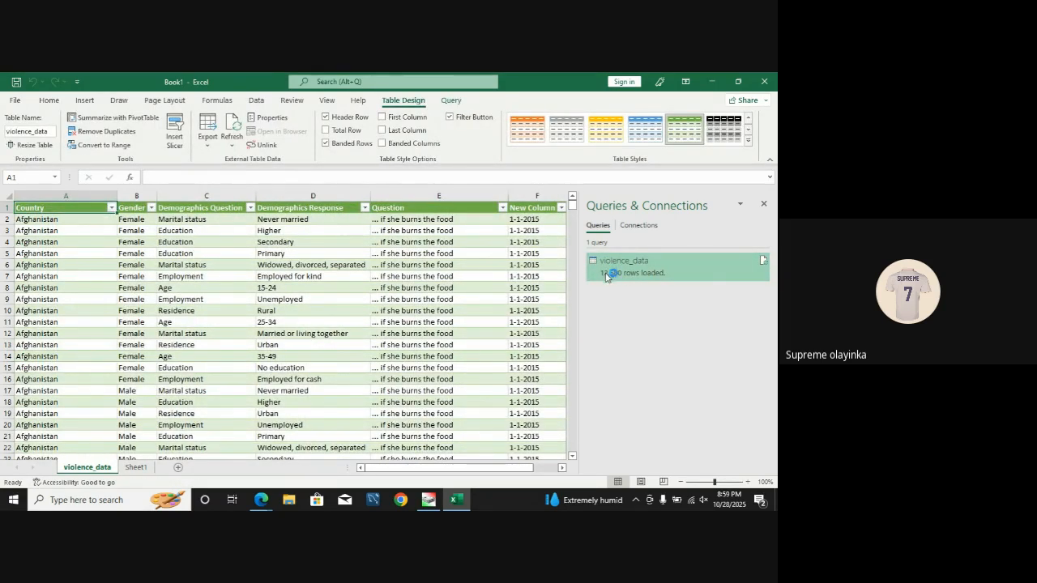
mouse_move(610, 281)
left_click(764, 205)
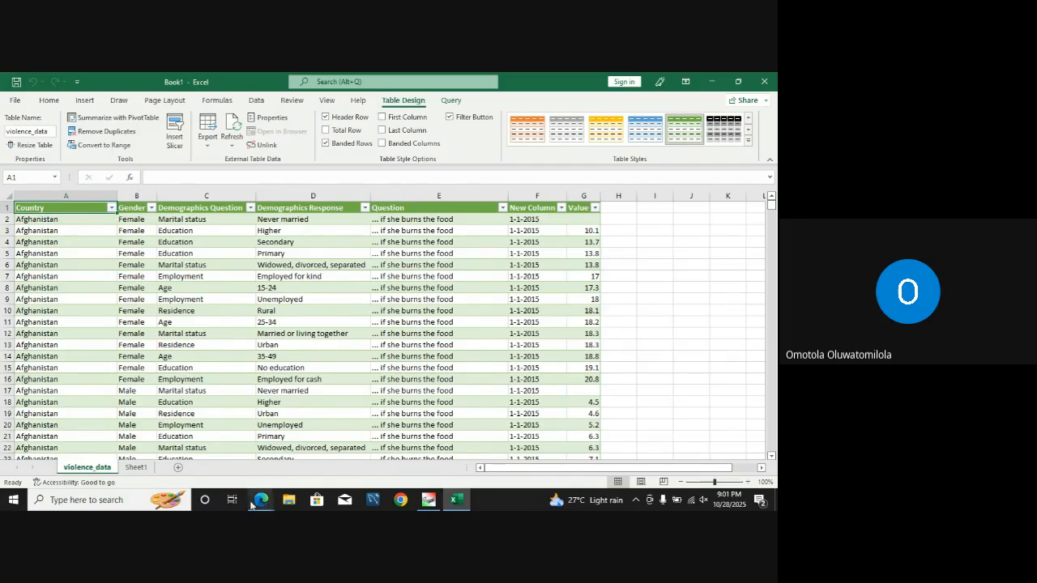
Step: Switch to the Google Meet window in Microsoft Edge, dismiss the restore-pages notice and stop presenting the screen
mouse_move(258, 504)
left_click(202, 438)
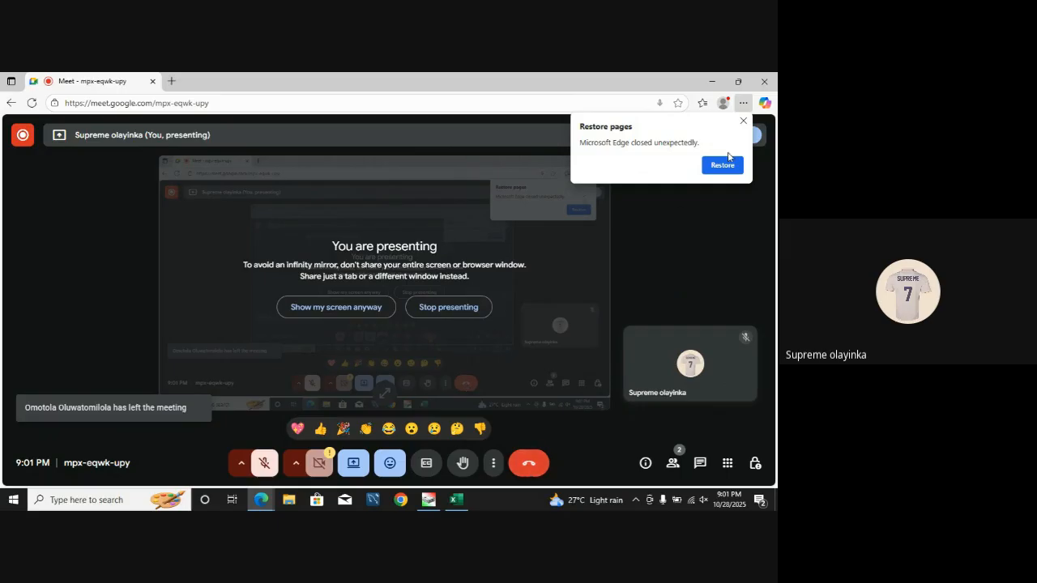
left_click(743, 120)
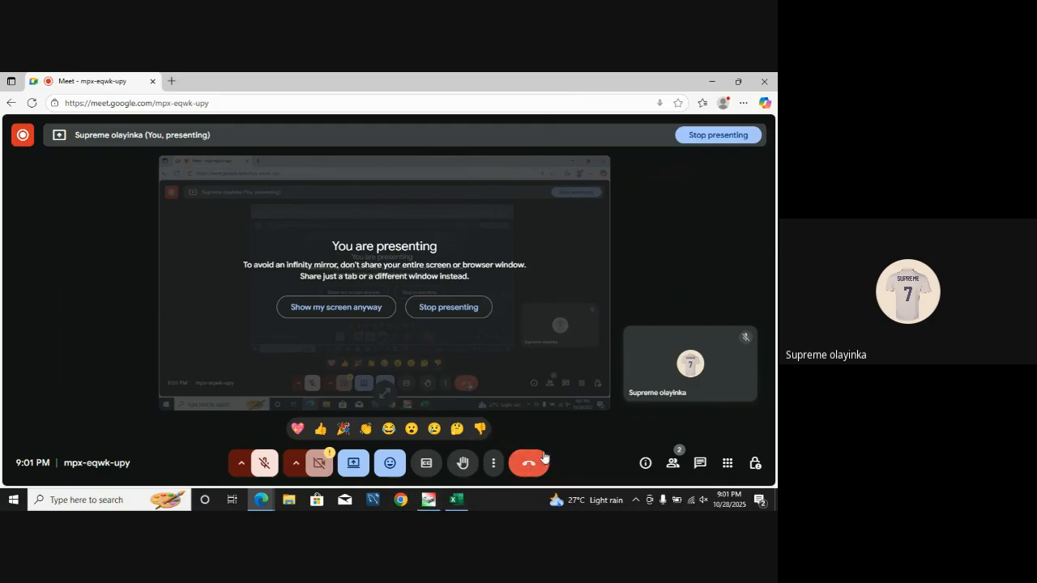
left_click(717, 134)
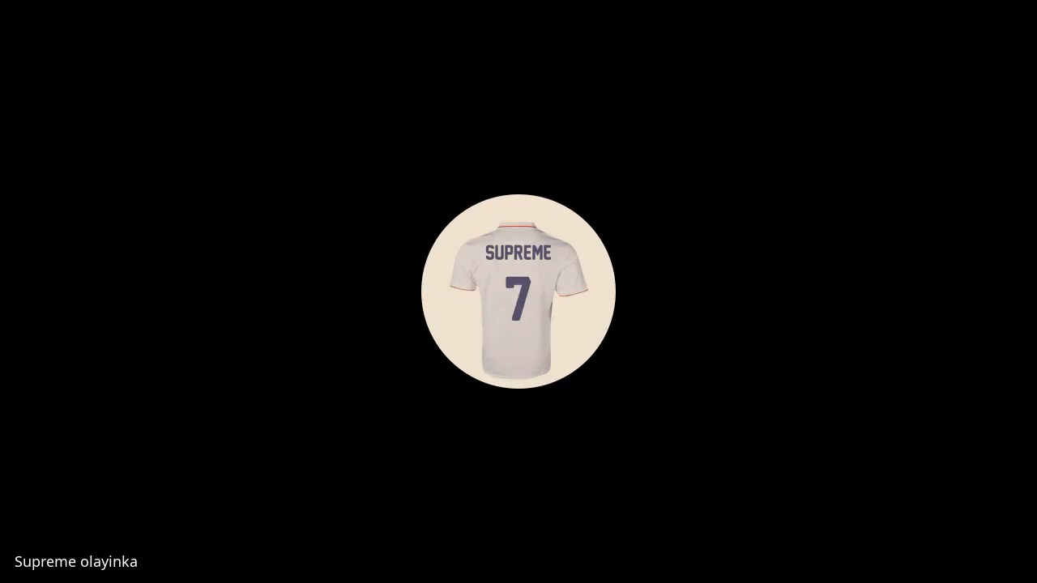